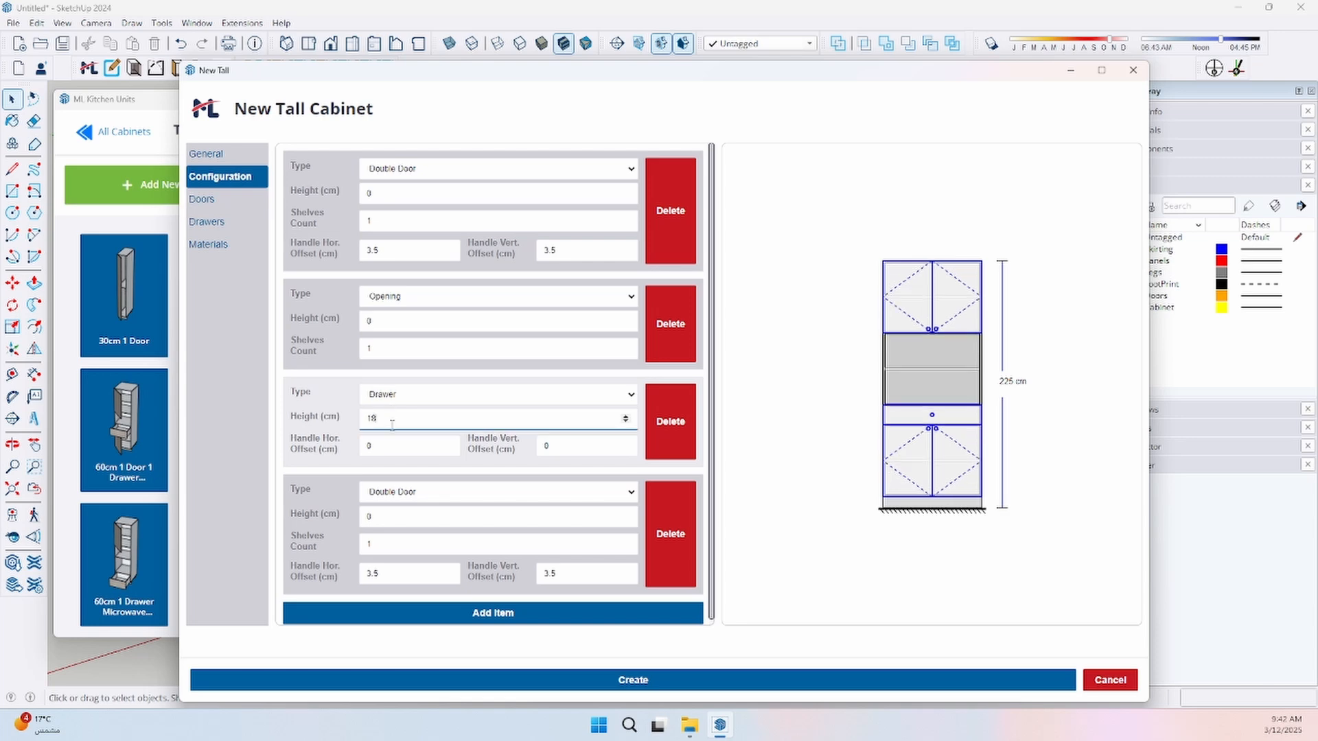
Set the upper and lower double-door sections of the tall cabinet to a height of 80 cm each
double_click(382, 194)
type("80")
double_click(391, 520)
type("80")
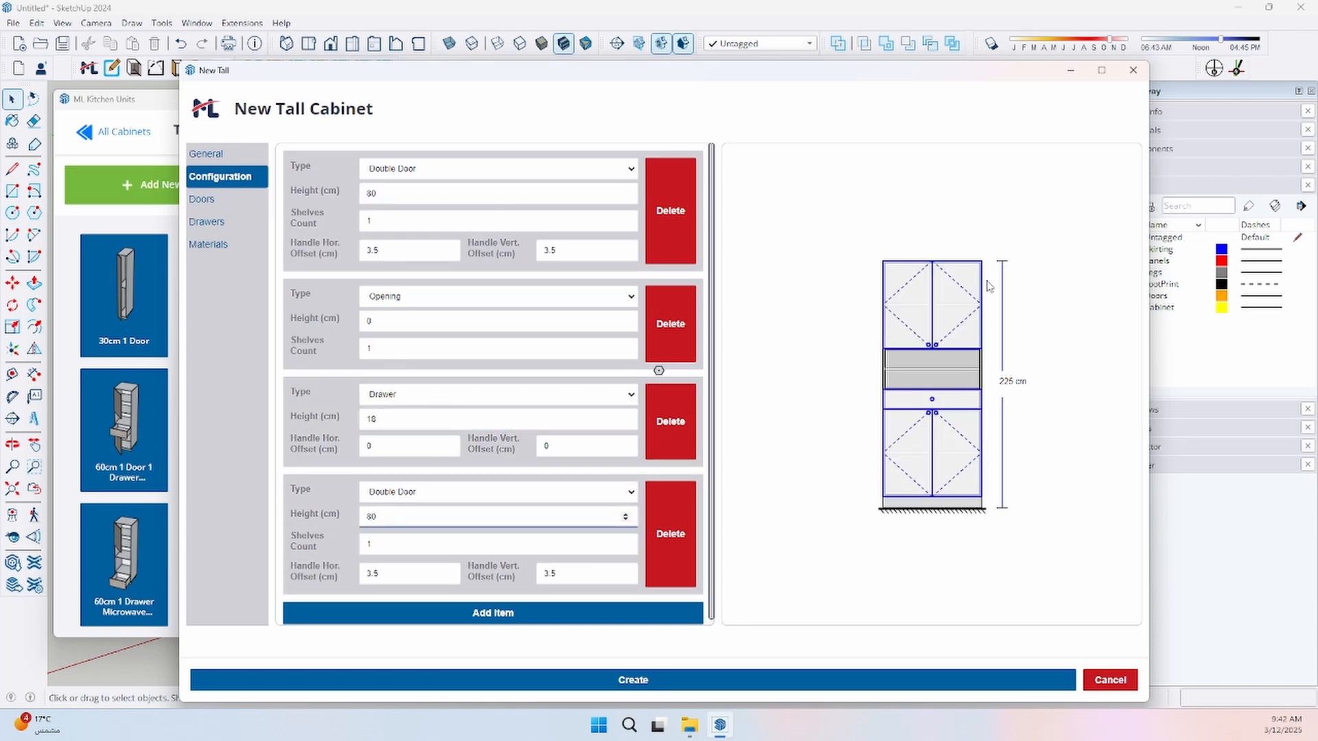
Choose the louvered door style and assign material A406 to the fronts and P400 to the panels
left_click(203, 199)
left_click(407, 290)
scroll(426, 542, "down", 2)
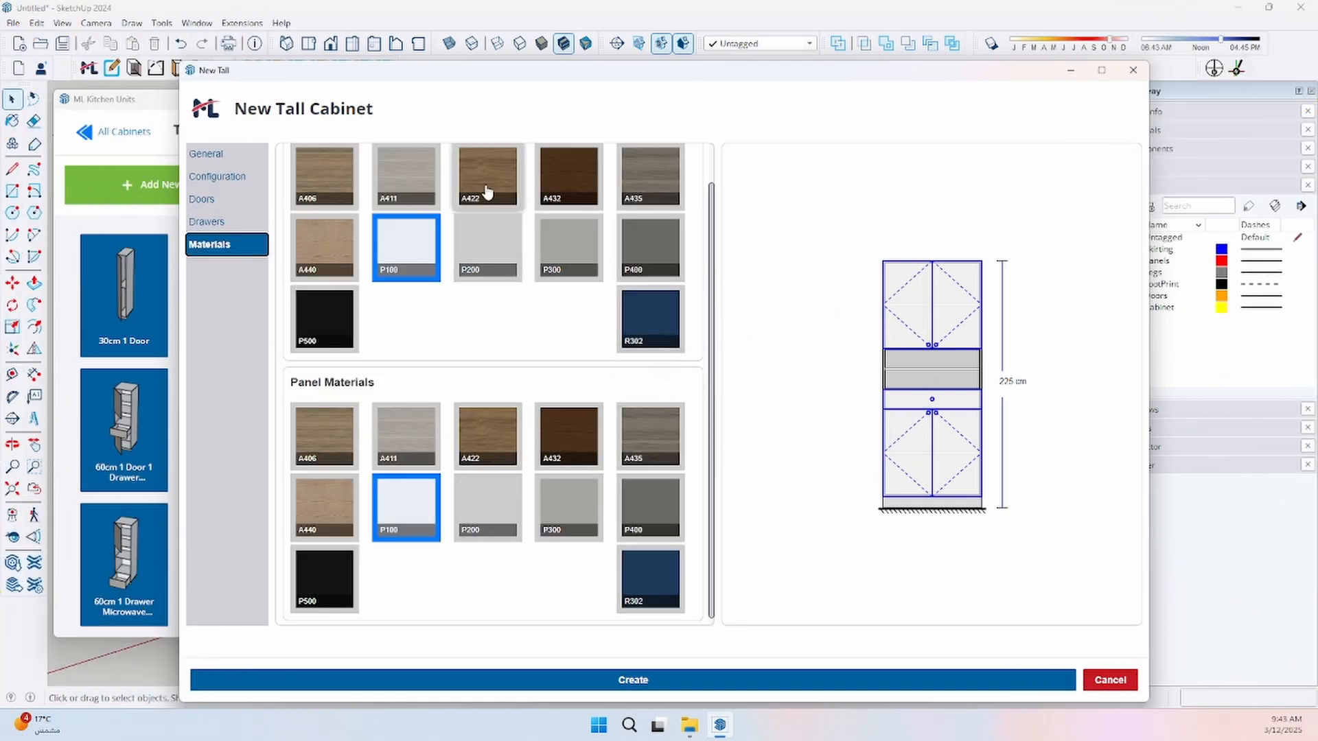
left_click(326, 180)
left_click(649, 508)
Create the configured tall cabinet and place it beside the existing drawer cabinets
left_click(633, 708)
left_click(630, 489)
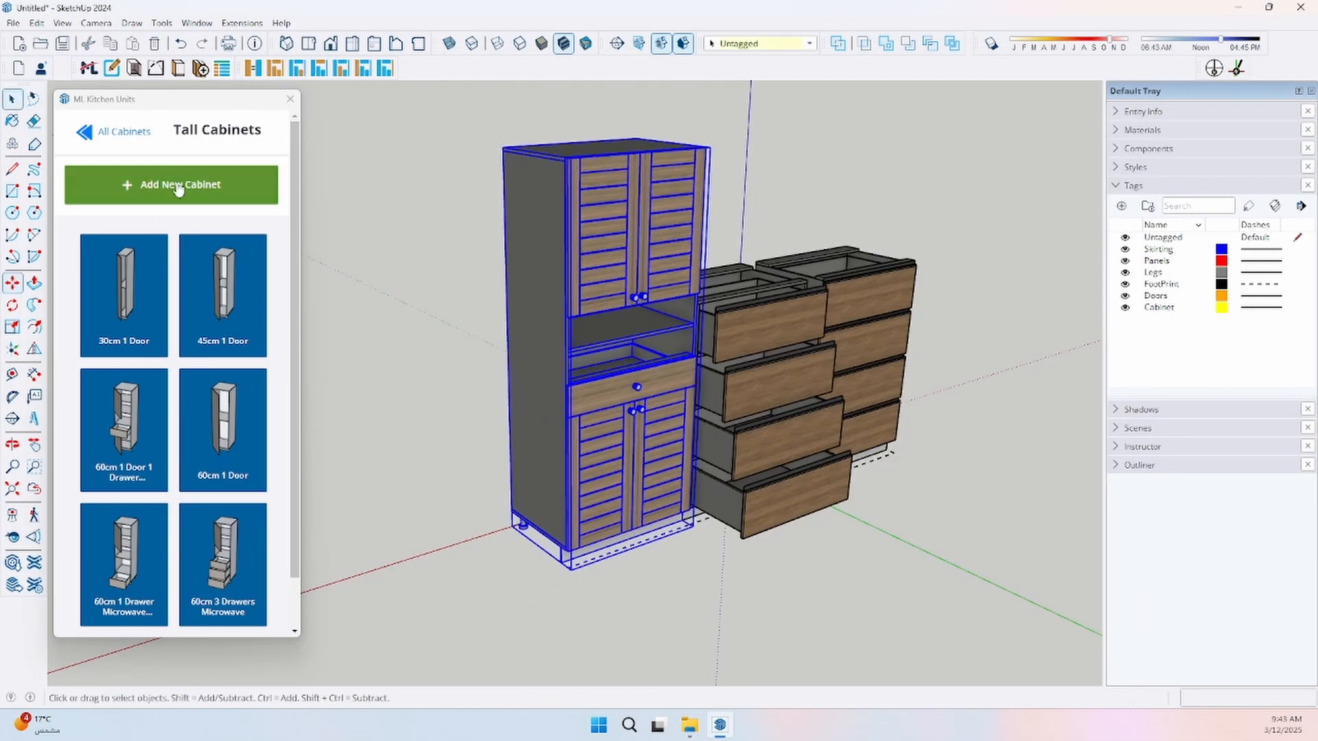
left_click(412, 357)
mouse_move(521, 357)
middle_mouse_down()
mouse_move(336, 336)
mouse_move(508, 344)
middle_mouse_up()
left_click(598, 357)
left_click(134, 68)
middle_click_drag(591, 501, 780, 485)
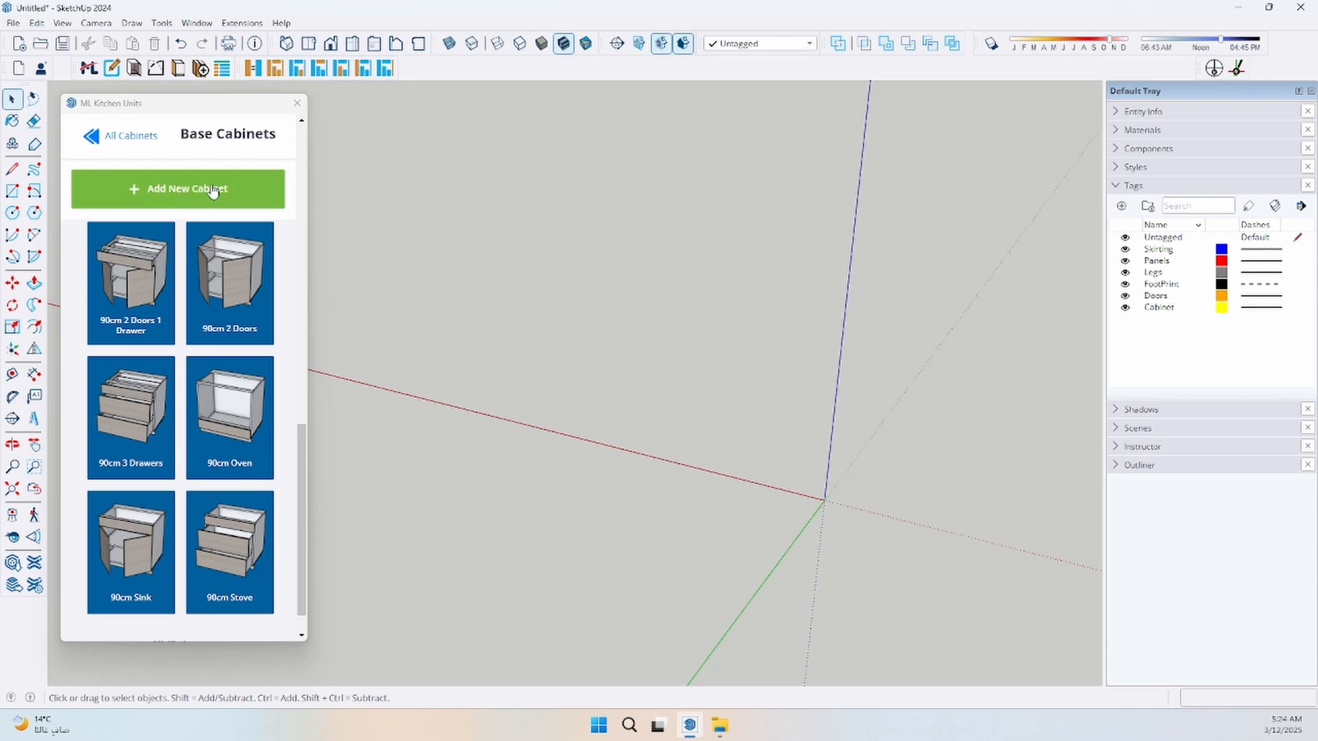
Start a new base cabinet and set its width to 90 cm and its height to 140 cm
left_click(188, 191)
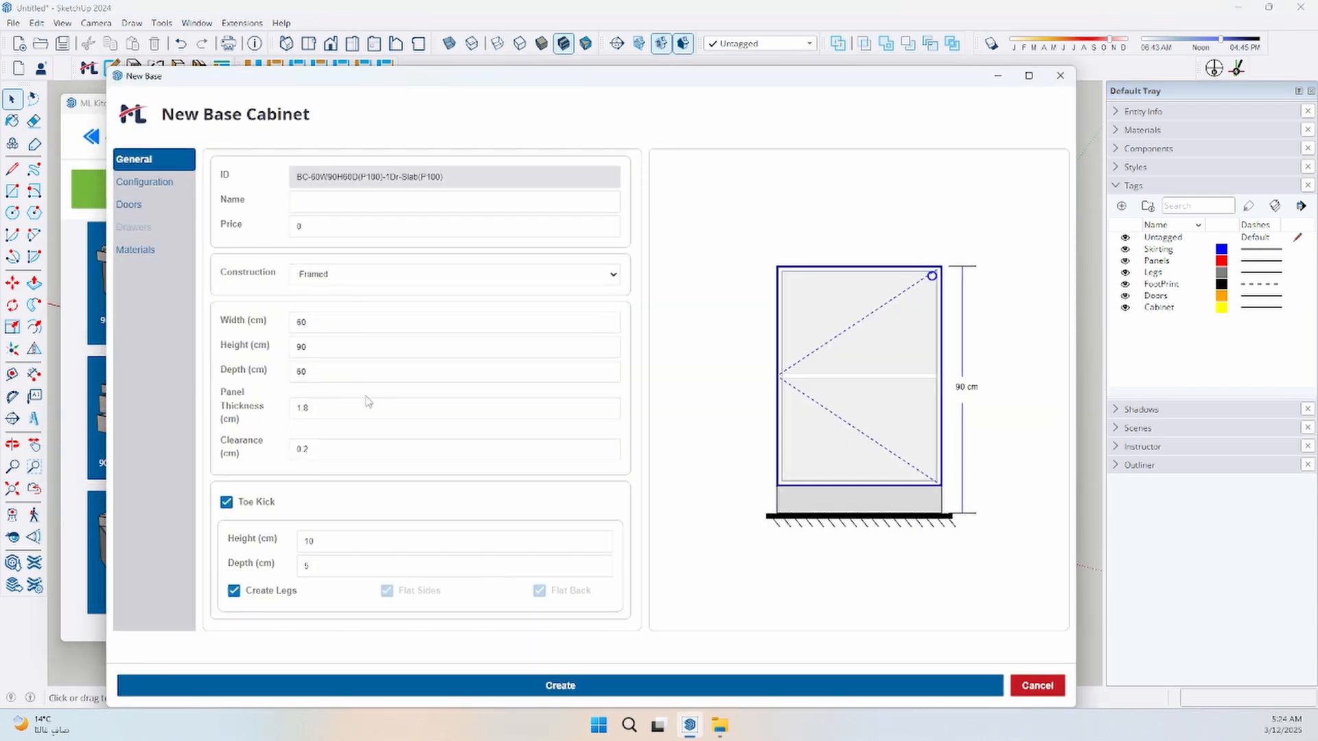
double_click(381, 320)
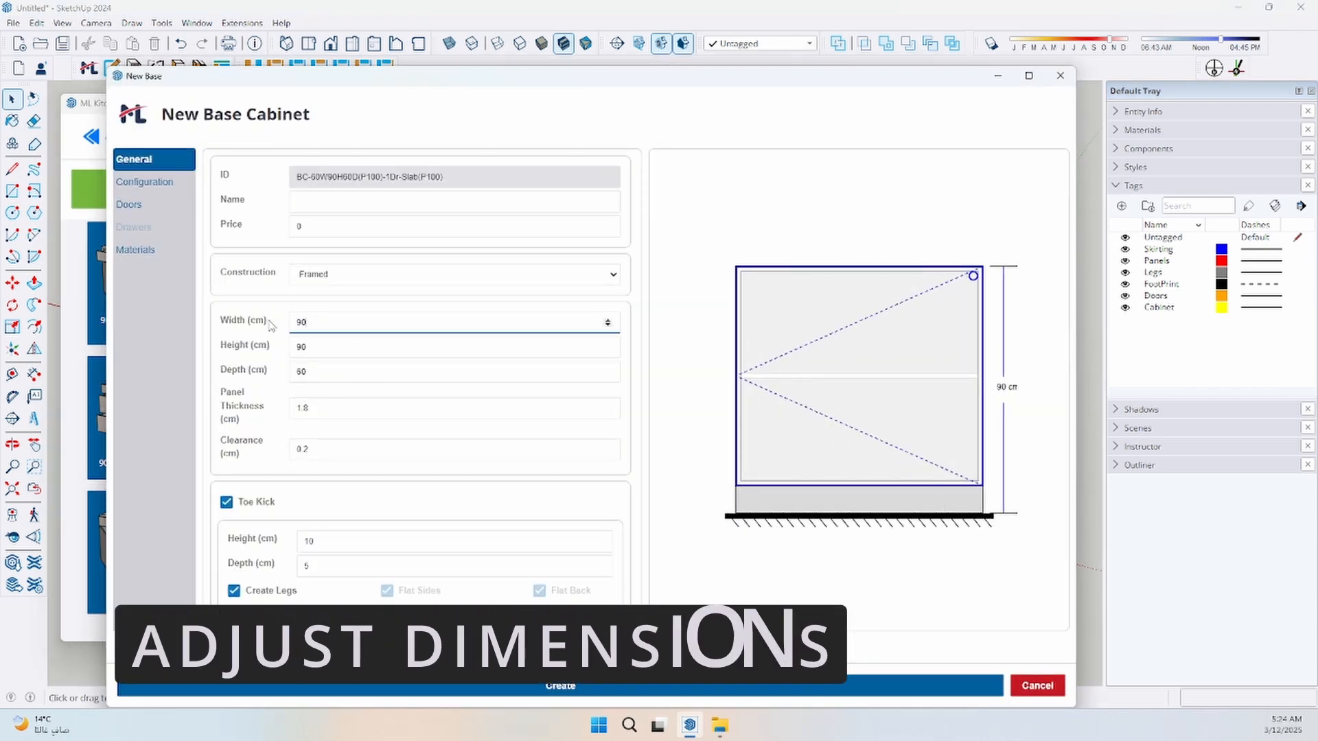
type("90")
type("30")
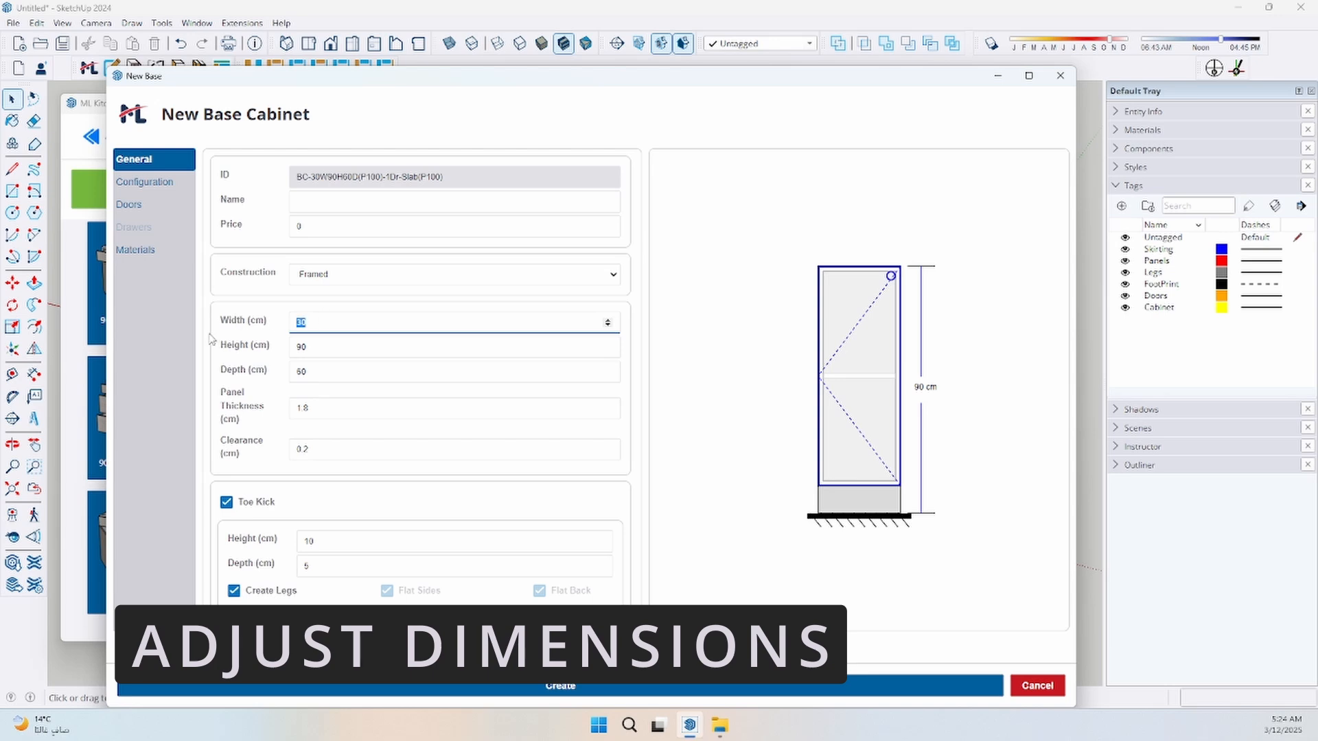
type("90")
key("Tab")
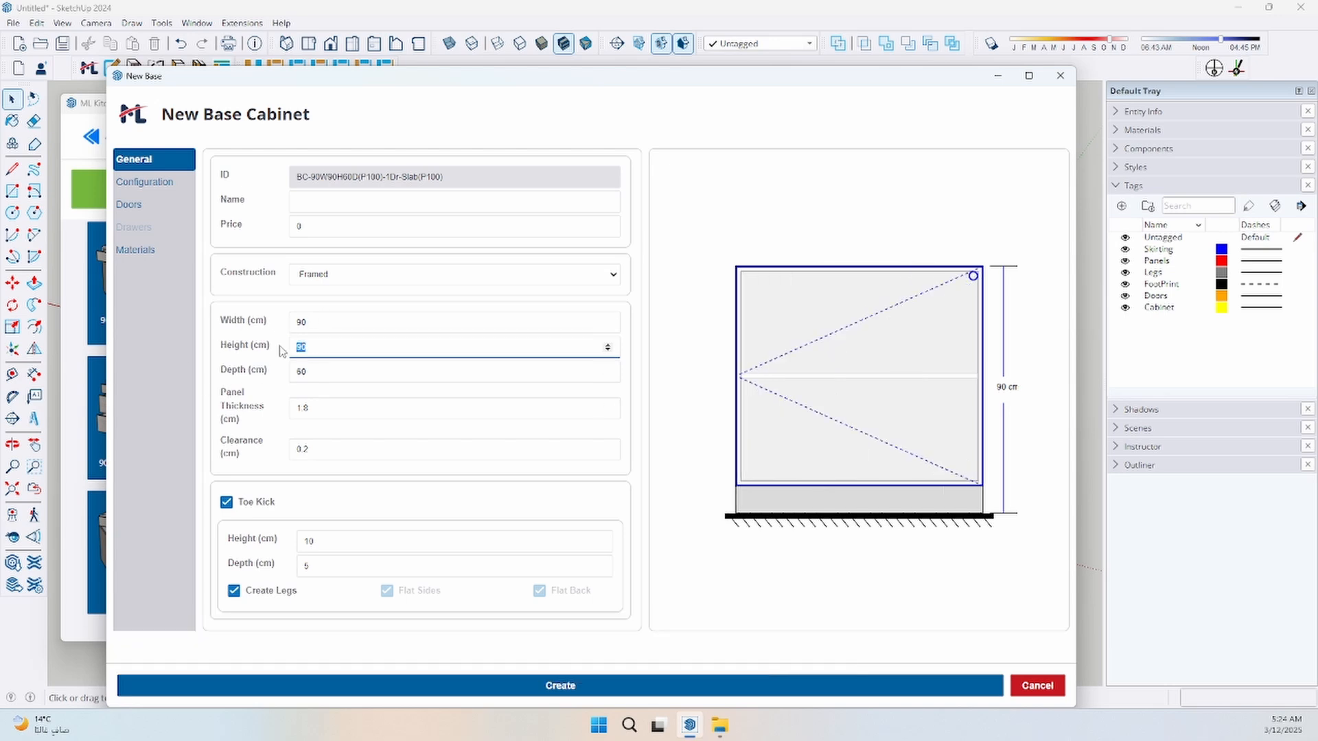
type("80")
type("140")
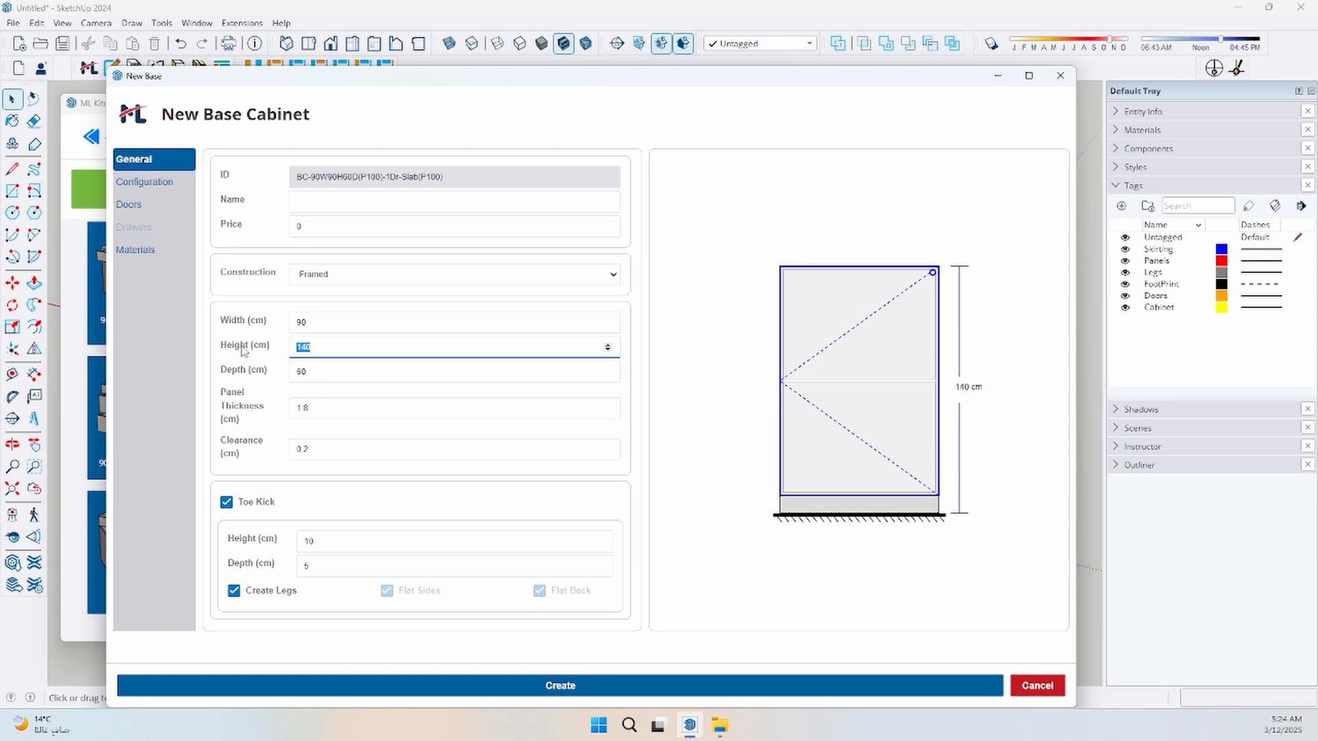
Set the base cabinet's panel thickness to 5 cm and its clearance to 0.2 cm
double_click(313, 411)
type("5")
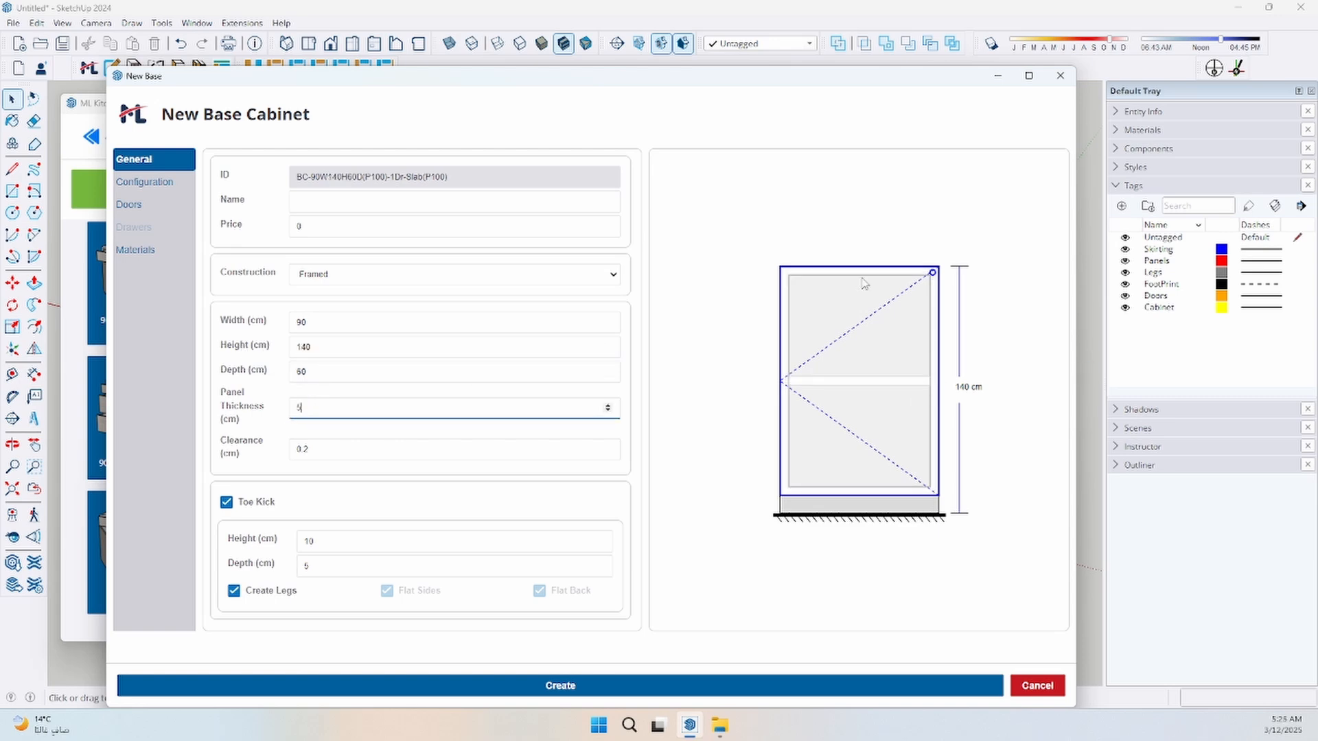
double_click(302, 450)
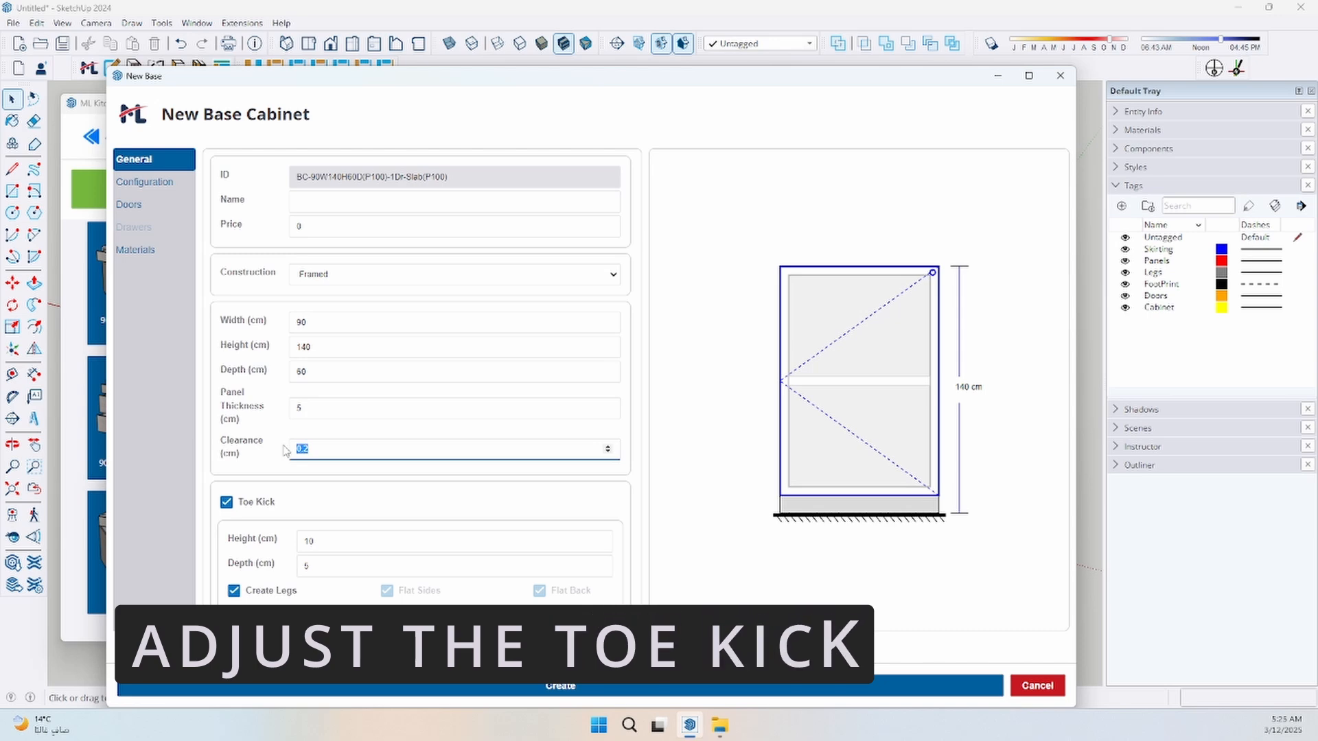
type("8")
type(".2")
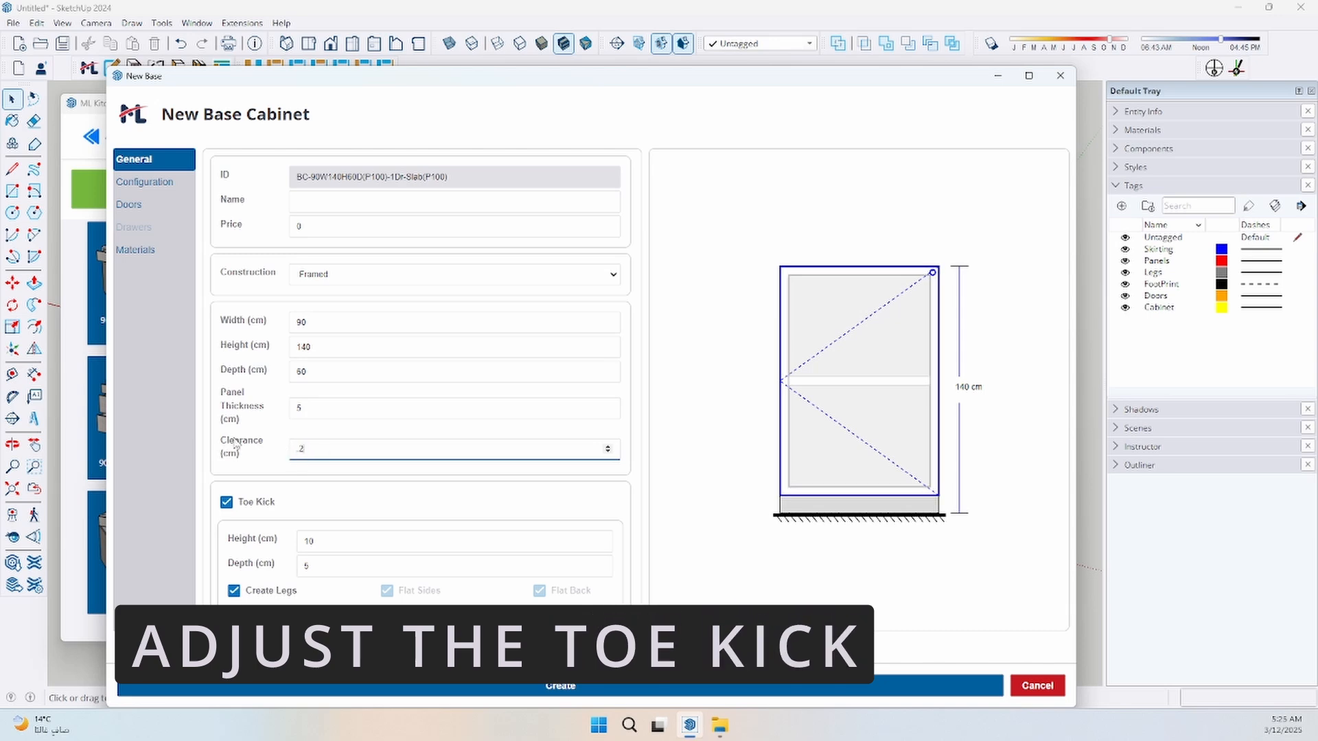
Switch the toe kick off and back on to compare the cabinet preview
left_click(227, 504)
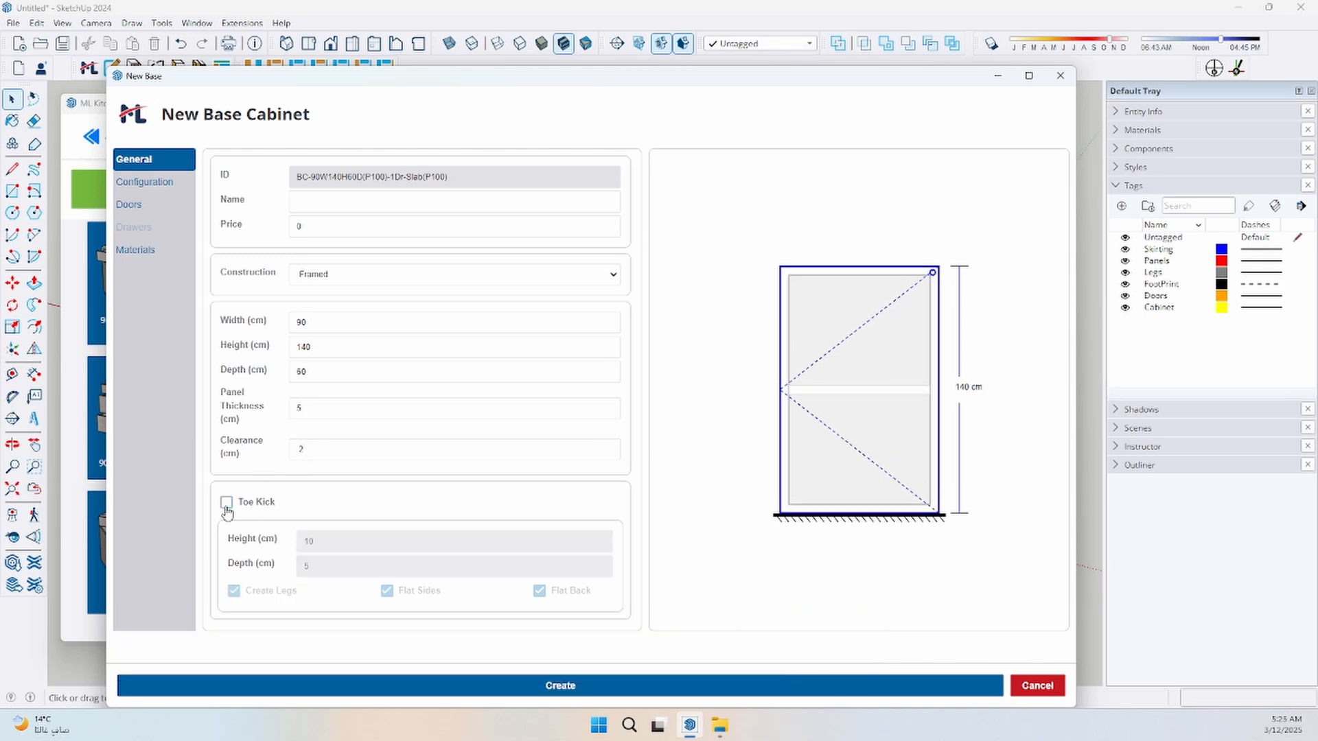
left_click(227, 503)
left_click(227, 503)
left_click(226, 503)
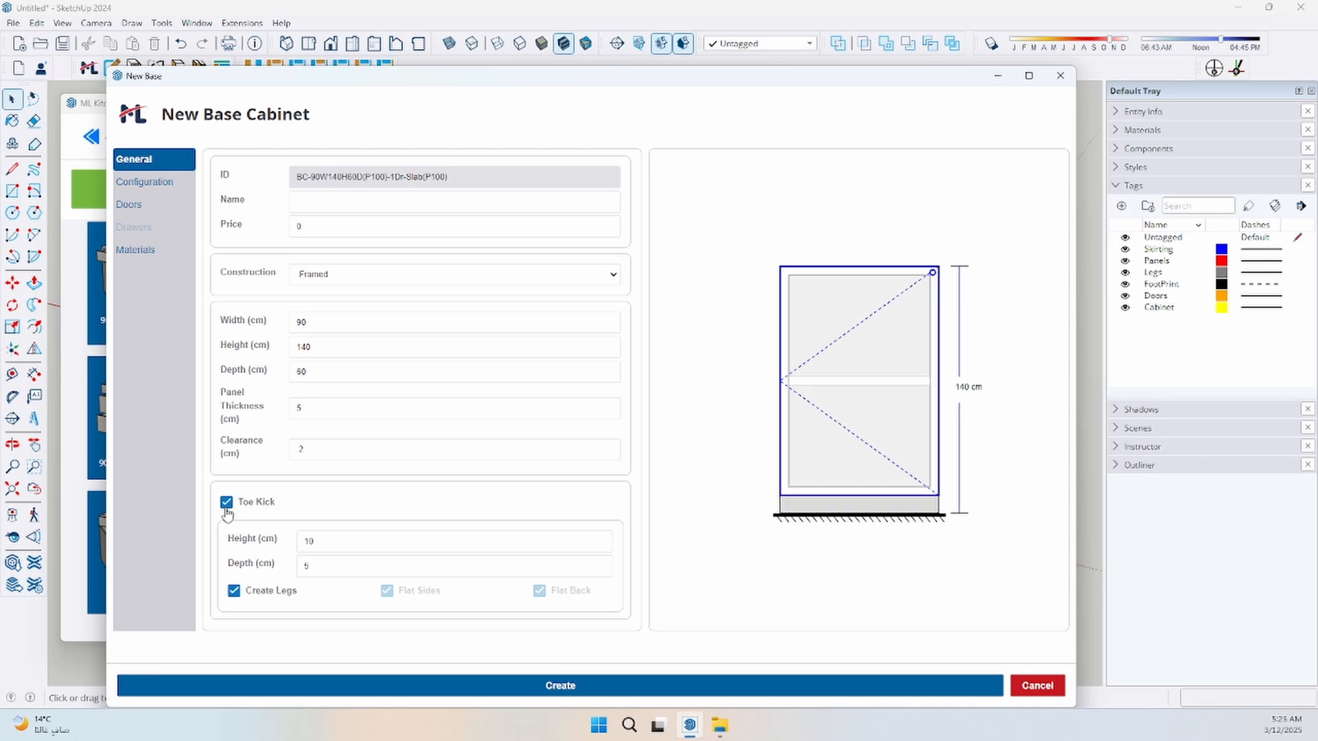
Test a taller toe kick, such as 50 cm, and return its height to 10 cm
double_click(306, 543)
type("2")
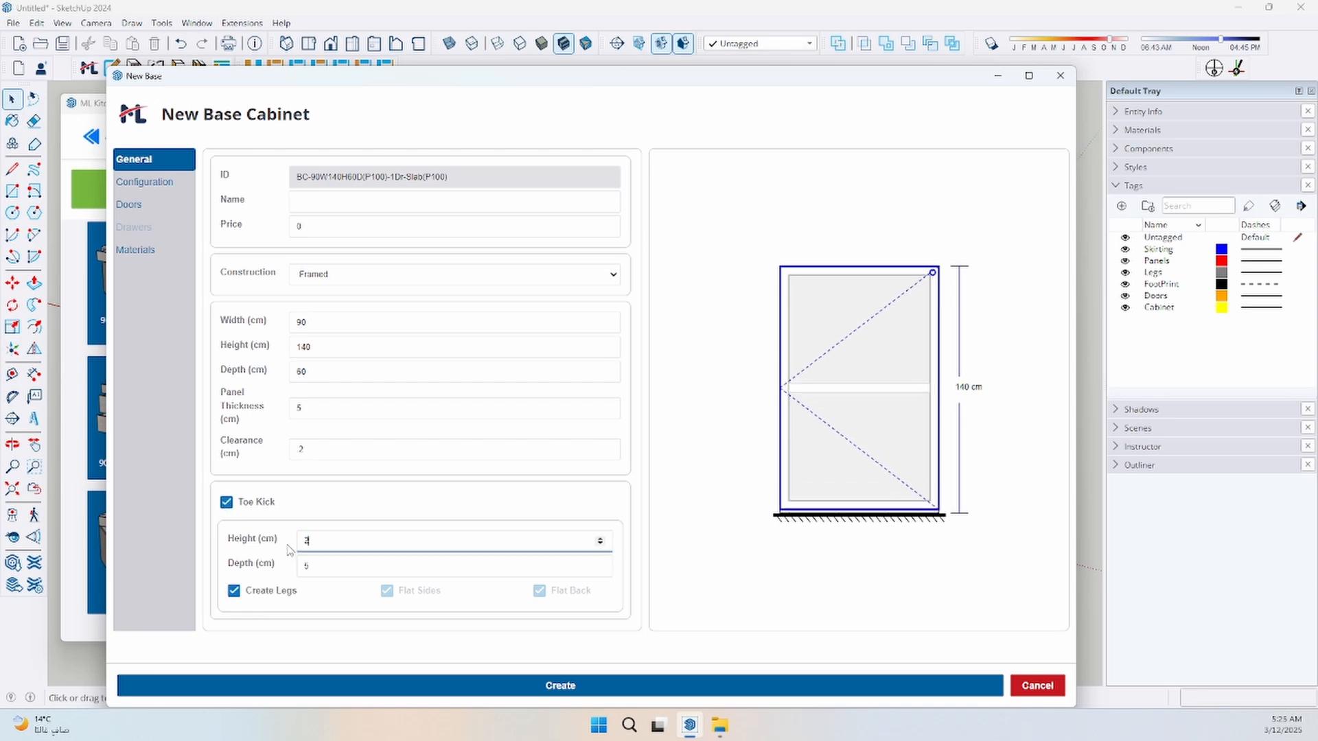
type("0")
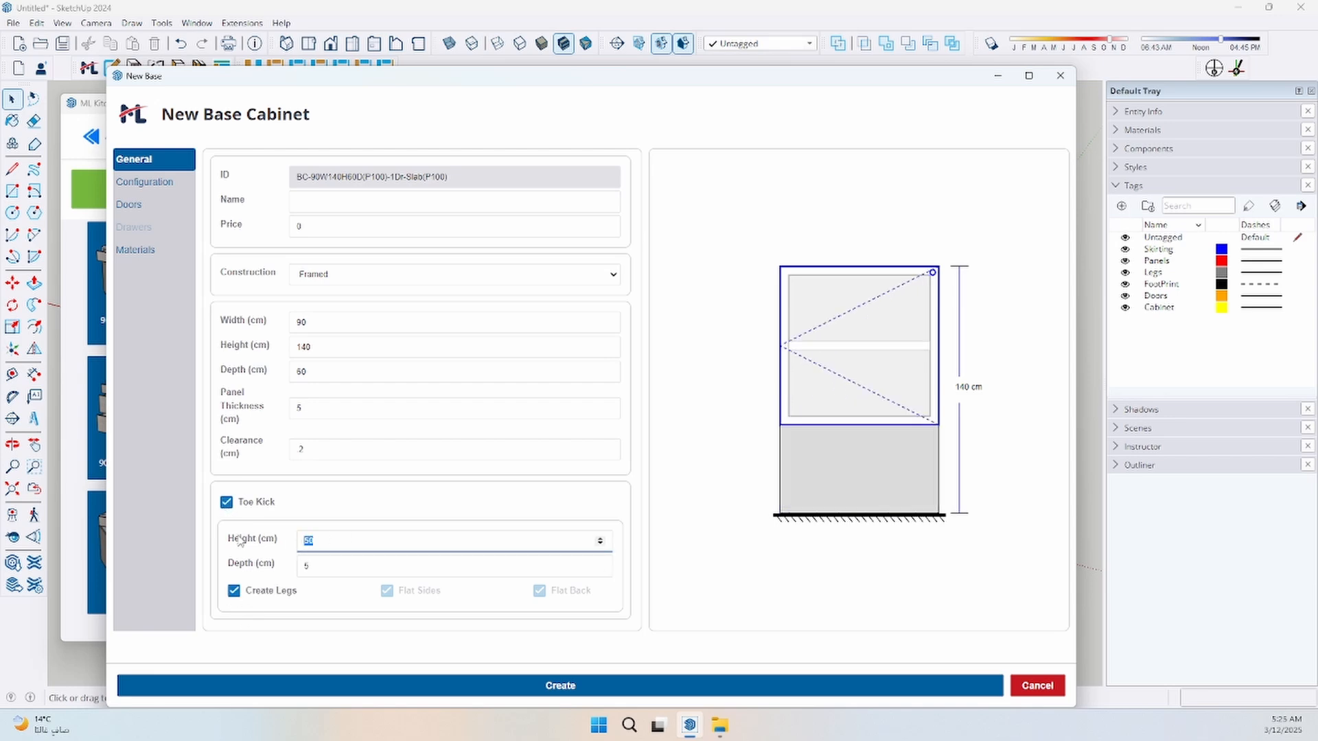
type("5010")
Set the toe kick depth to 5 cm and disable leg creation
key("Tab")
type("10")
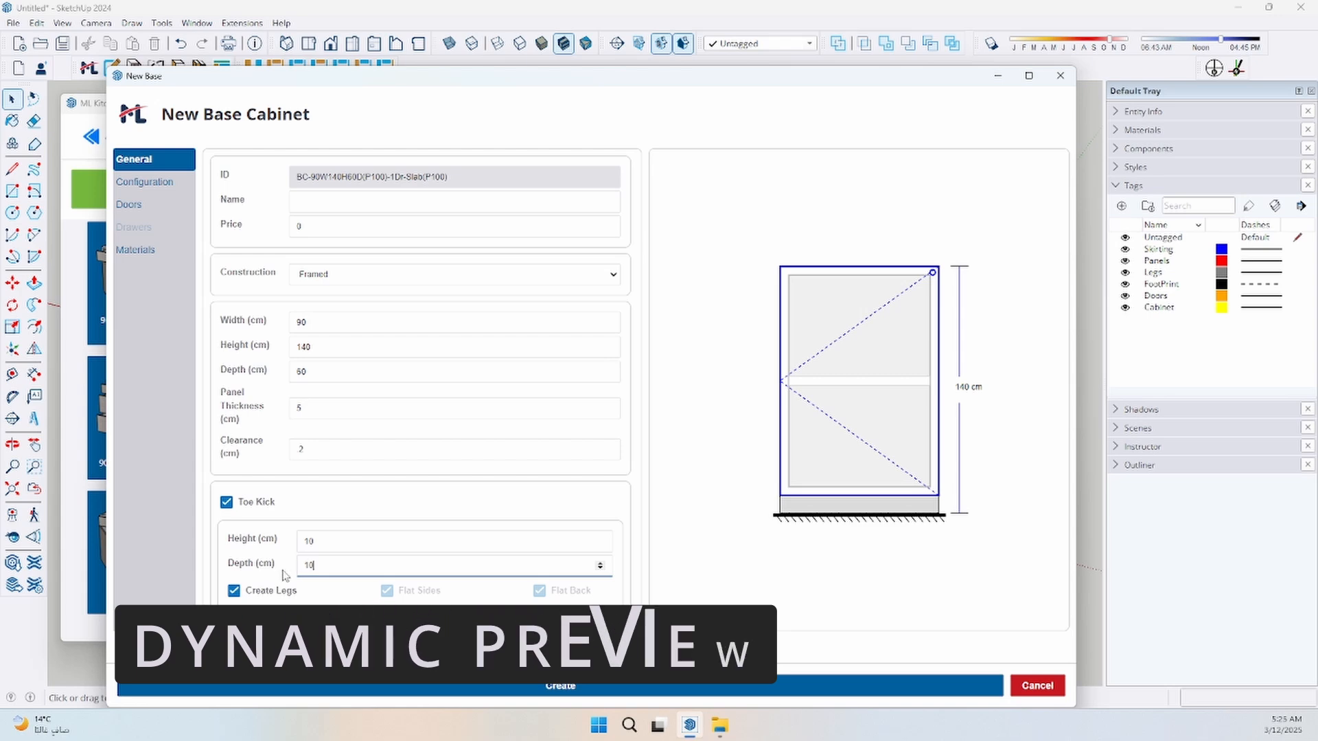
left_click_drag(317, 566, 263, 567)
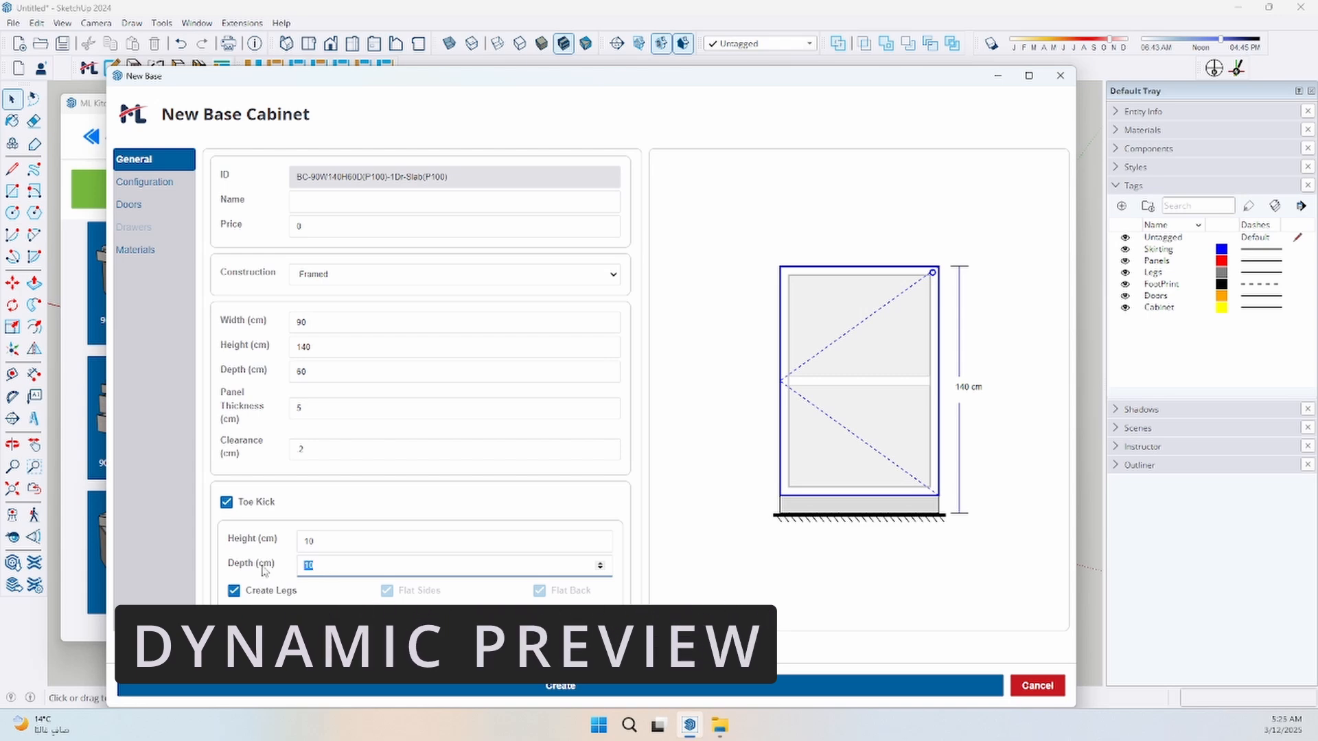
left_click(234, 592)
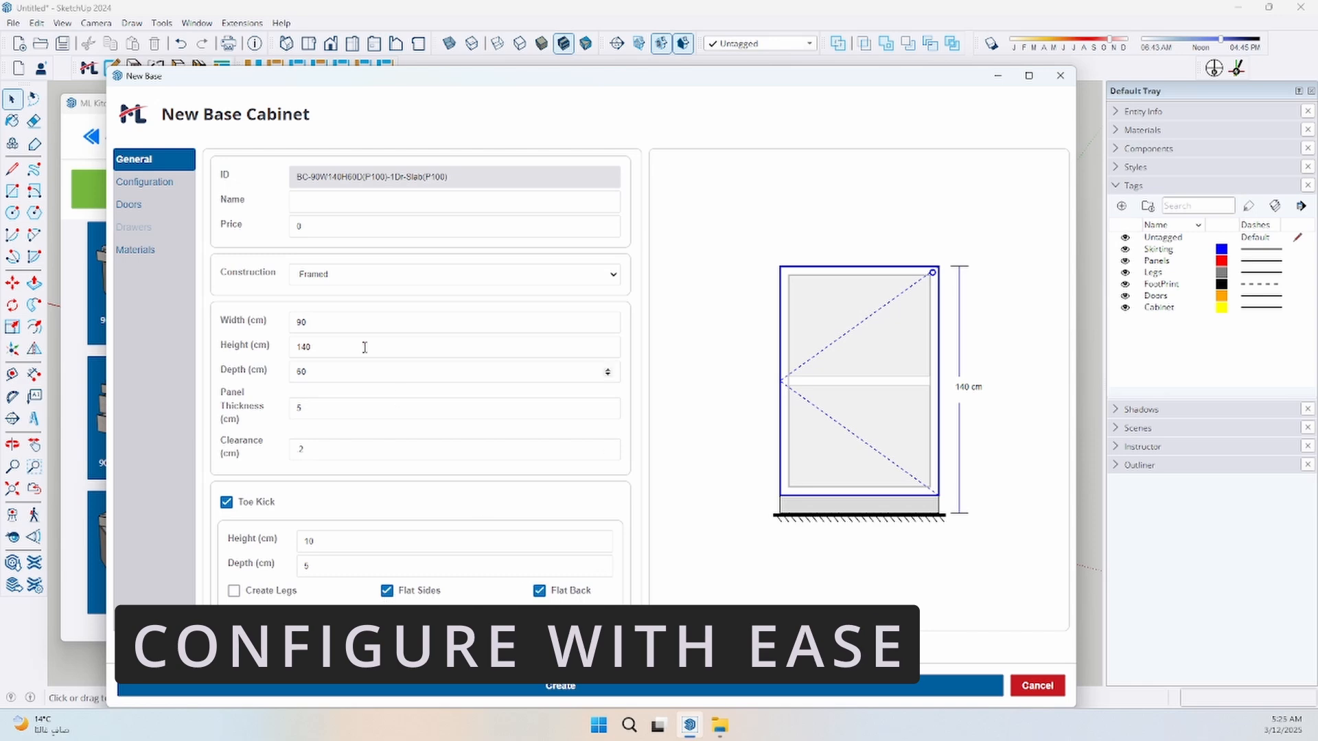
Try the Door Hinge Top, Door Hinge Bottom, Double Door and Drawer types for the cabinet's configuration item
left_click(173, 193)
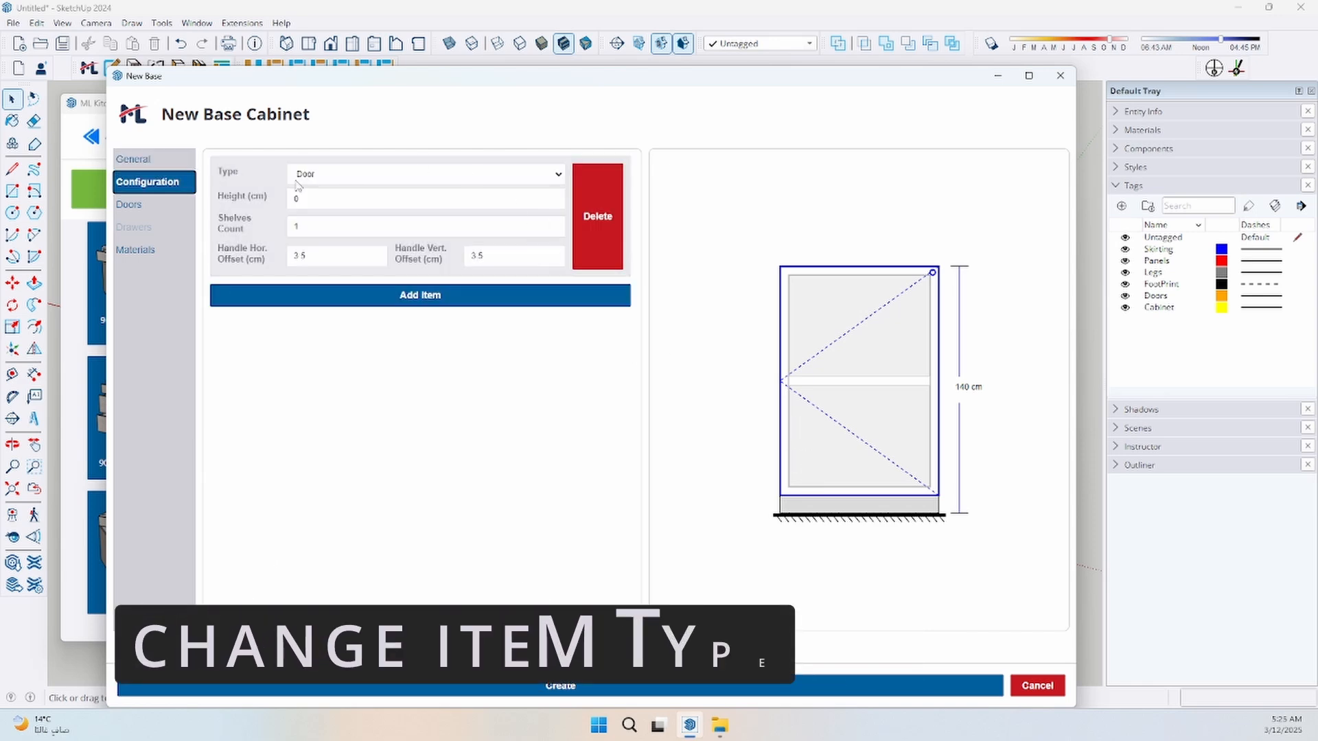
left_click(345, 177)
left_click(346, 200)
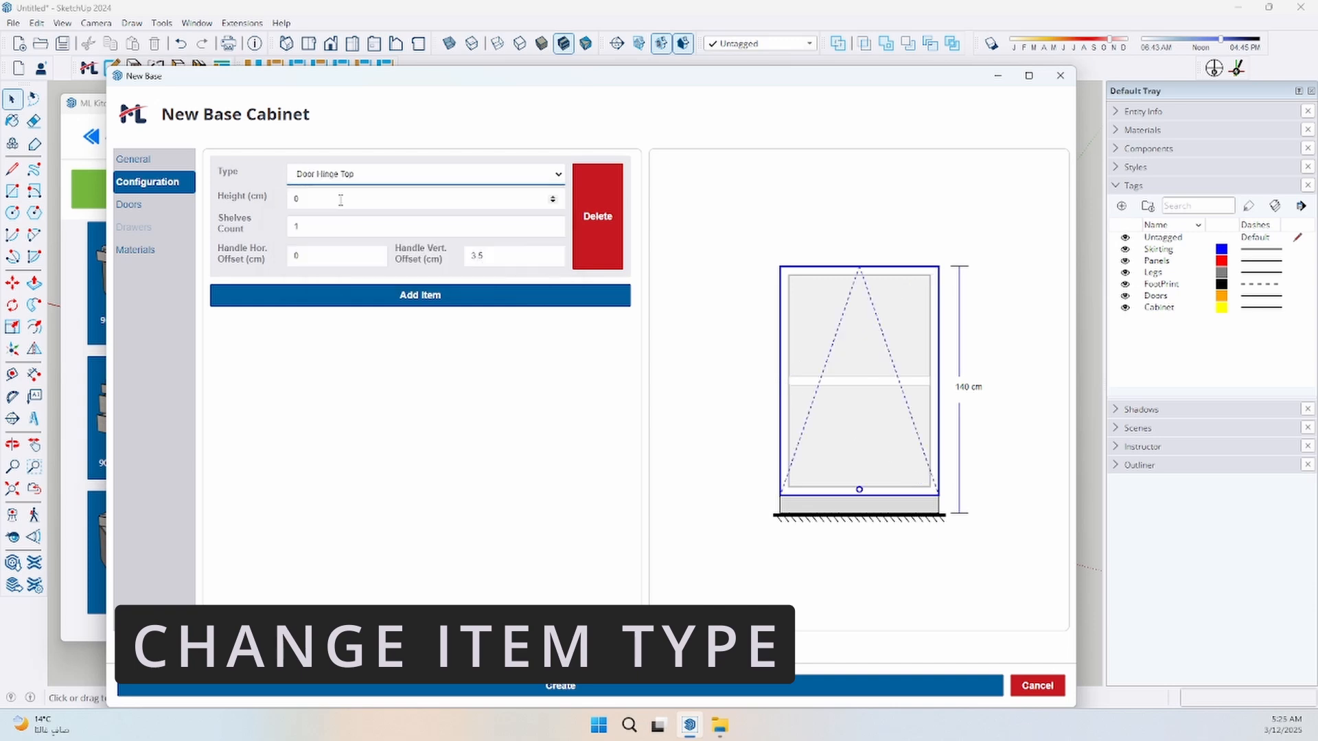
left_click(346, 178)
left_click(352, 212)
left_click(350, 176)
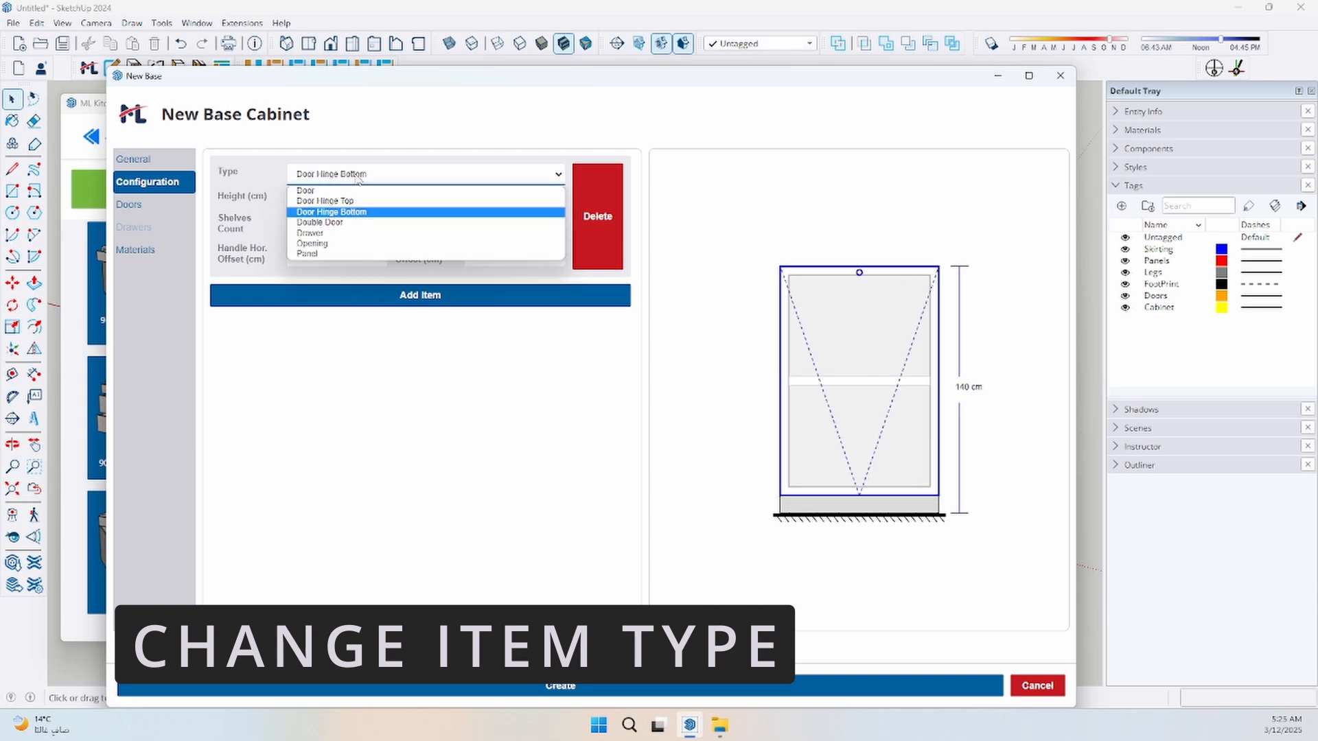
left_click(357, 222)
left_click(357, 177)
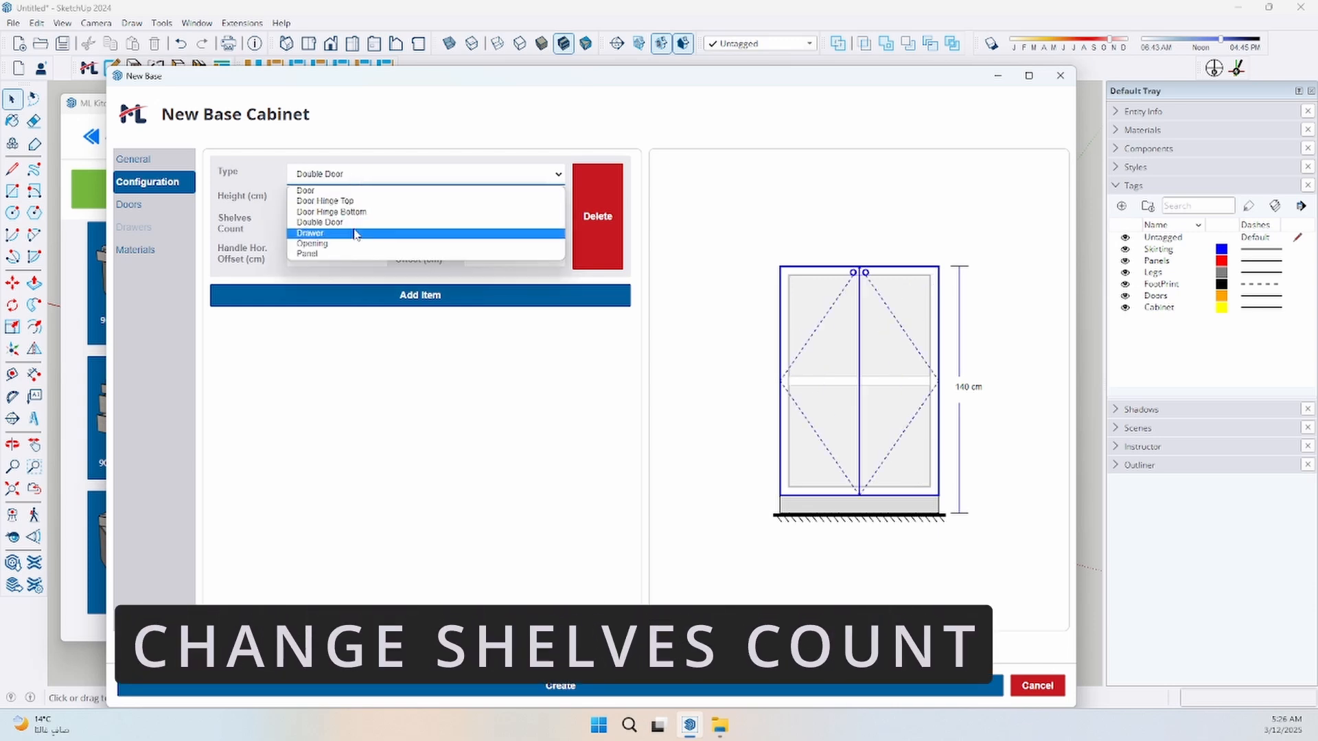
left_click(355, 228)
Change the configuration item to Opening and set its shelves count to 2
left_click(355, 176)
left_click(355, 238)
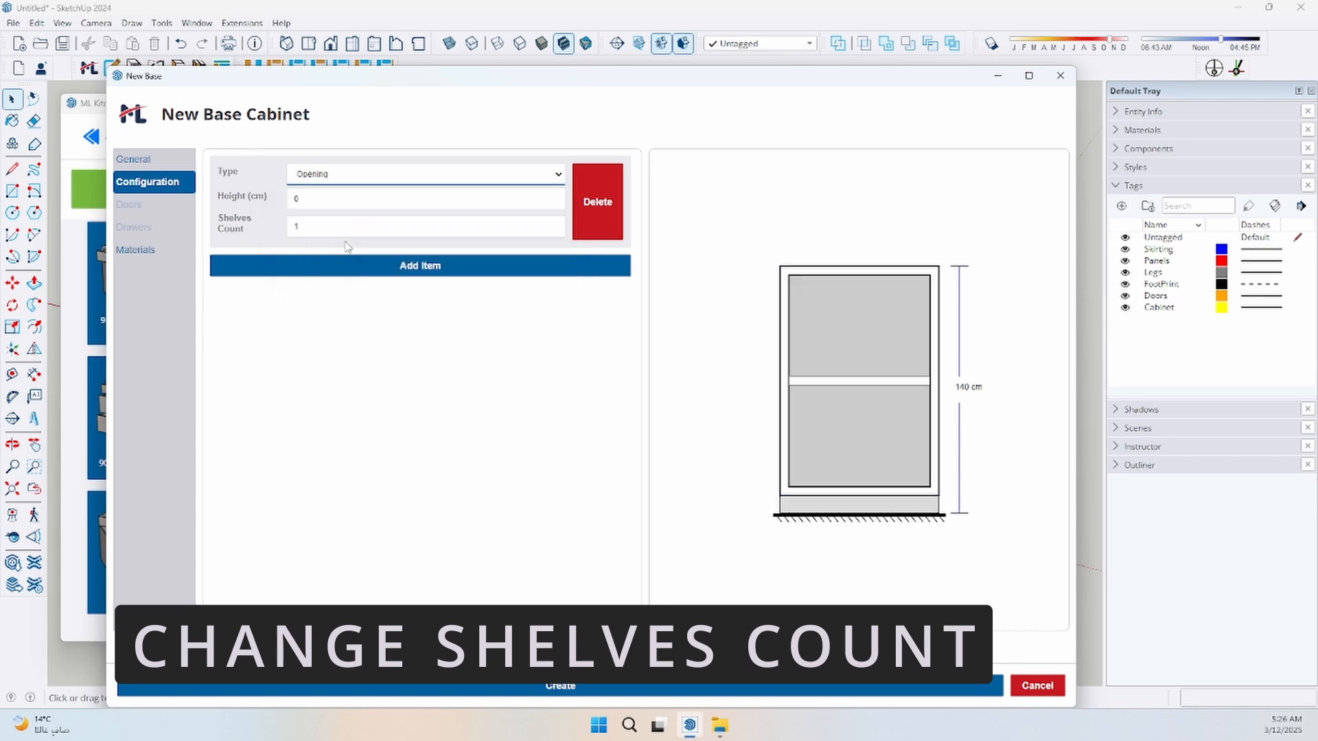
left_click(552, 224)
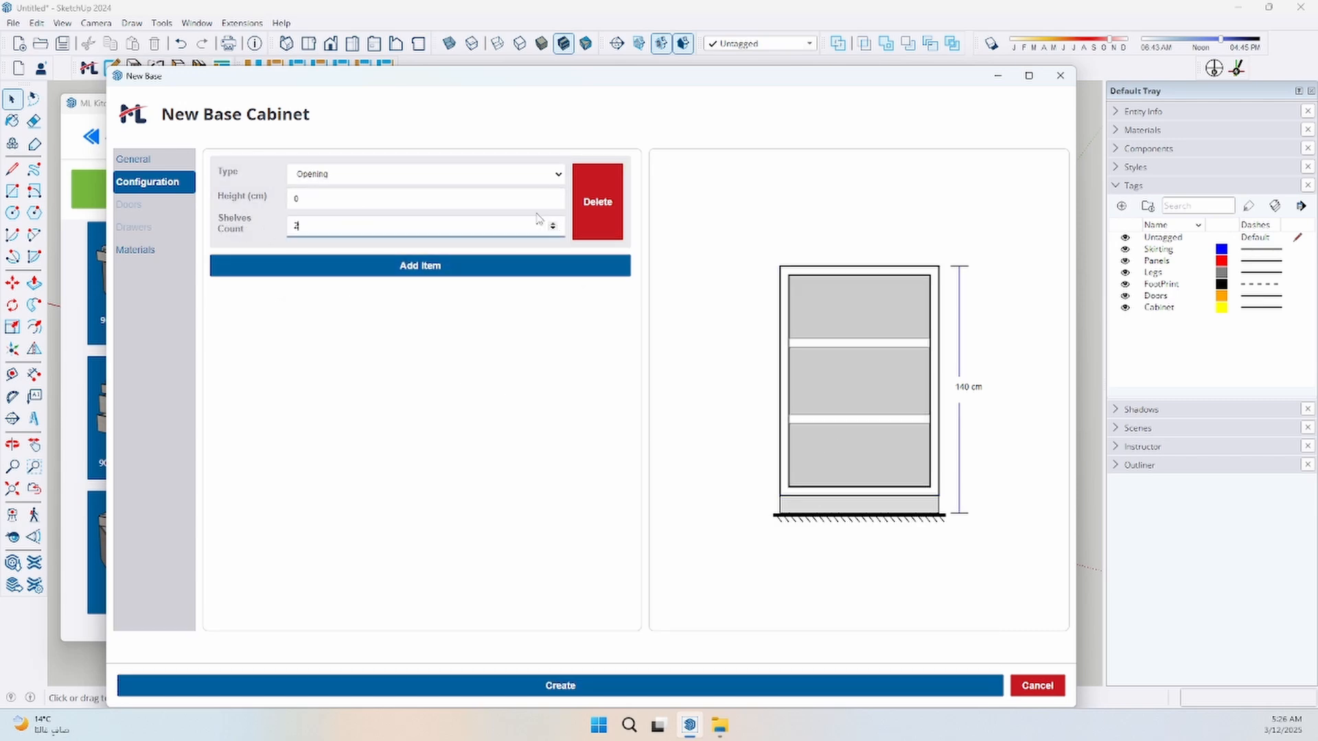
Set the configuration item's type to Drawer and add a second item below it
left_click(386, 175)
left_click(329, 235)
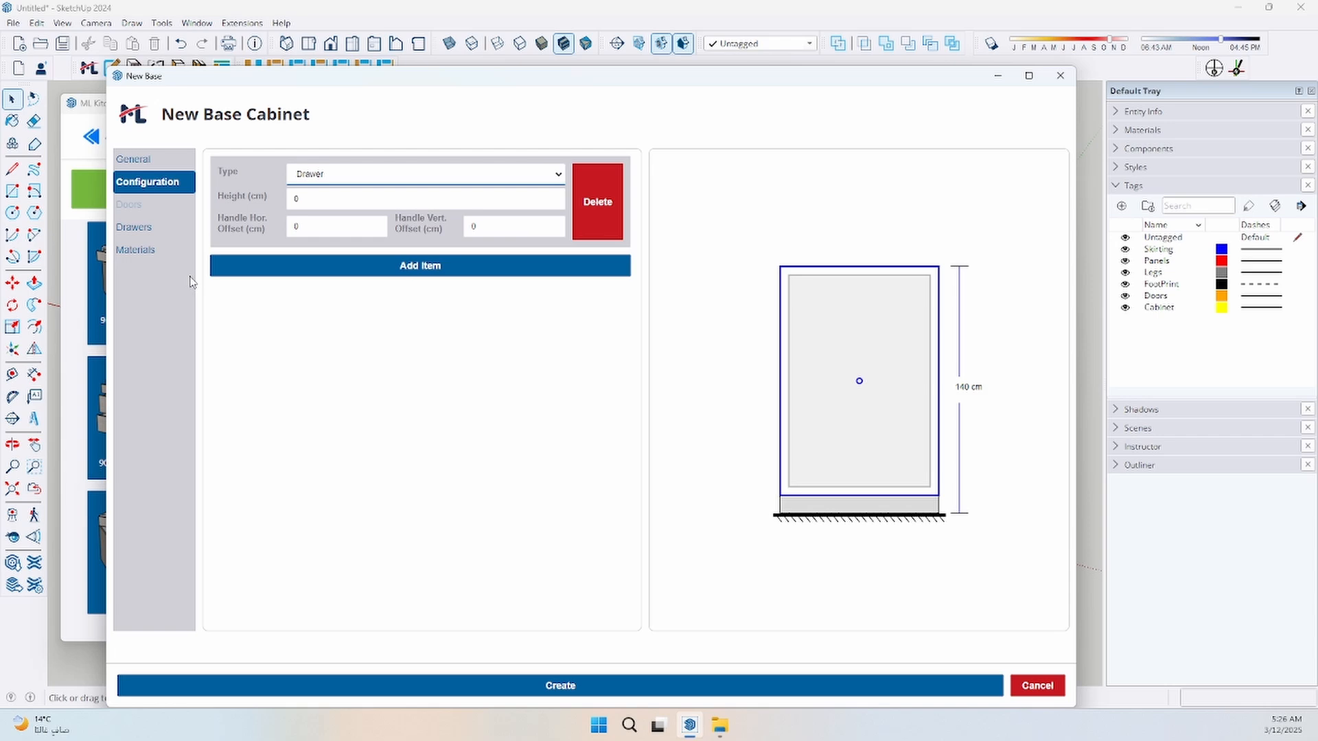
left_click(432, 270)
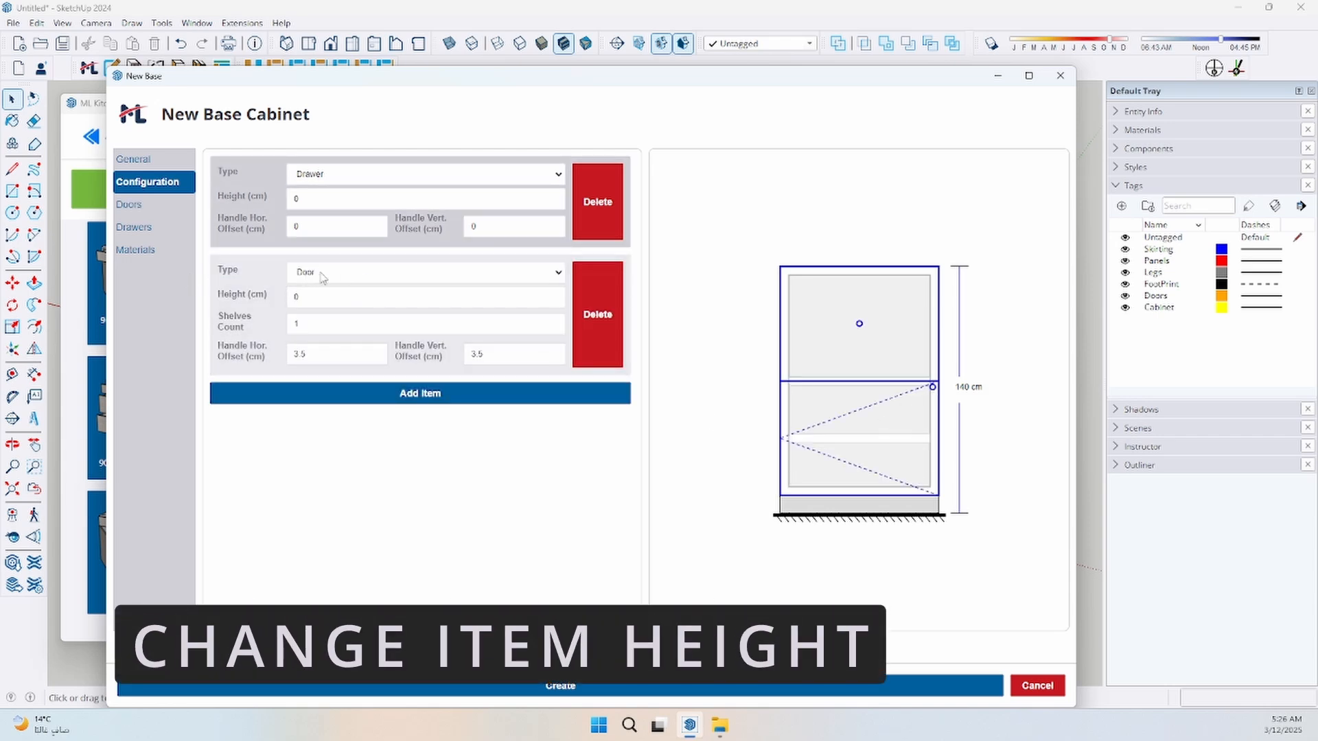
Test door item heights of 20 and 80 cm before resetting to 0, and try reordering the items
double_click(305, 294)
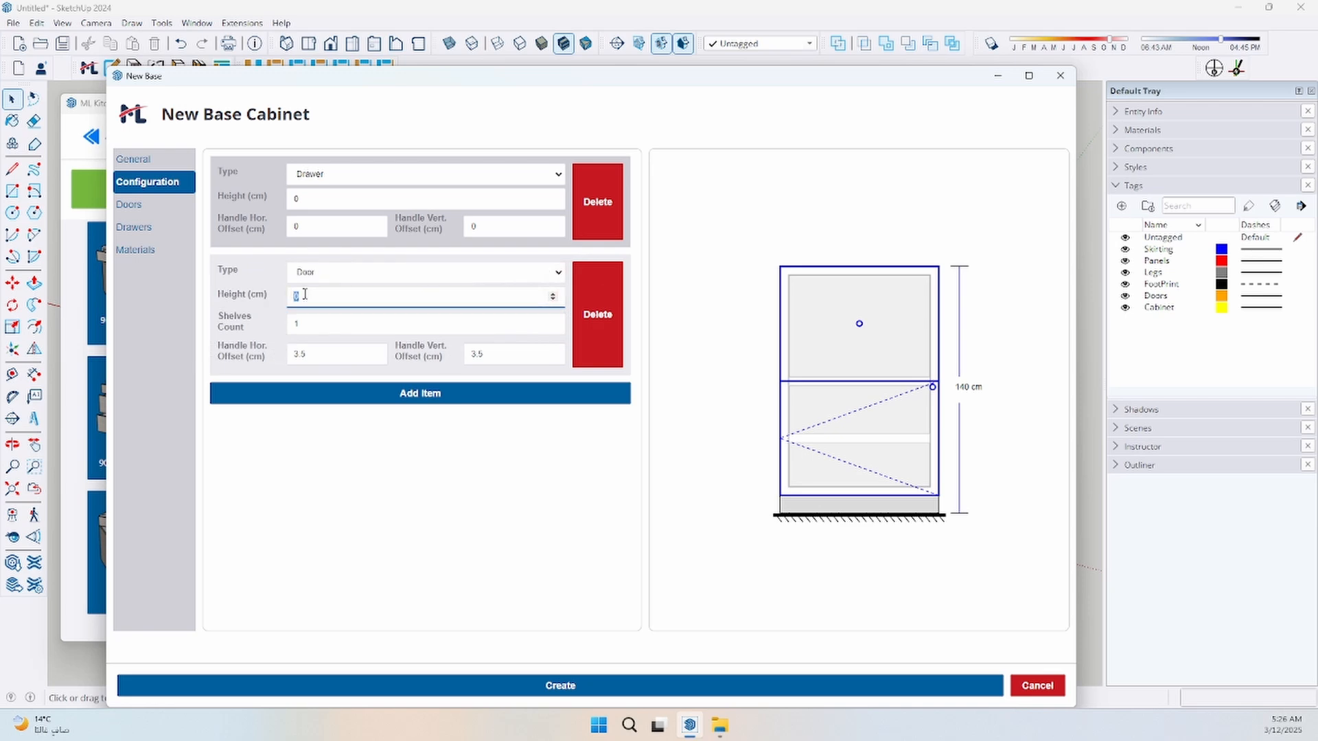
type("20")
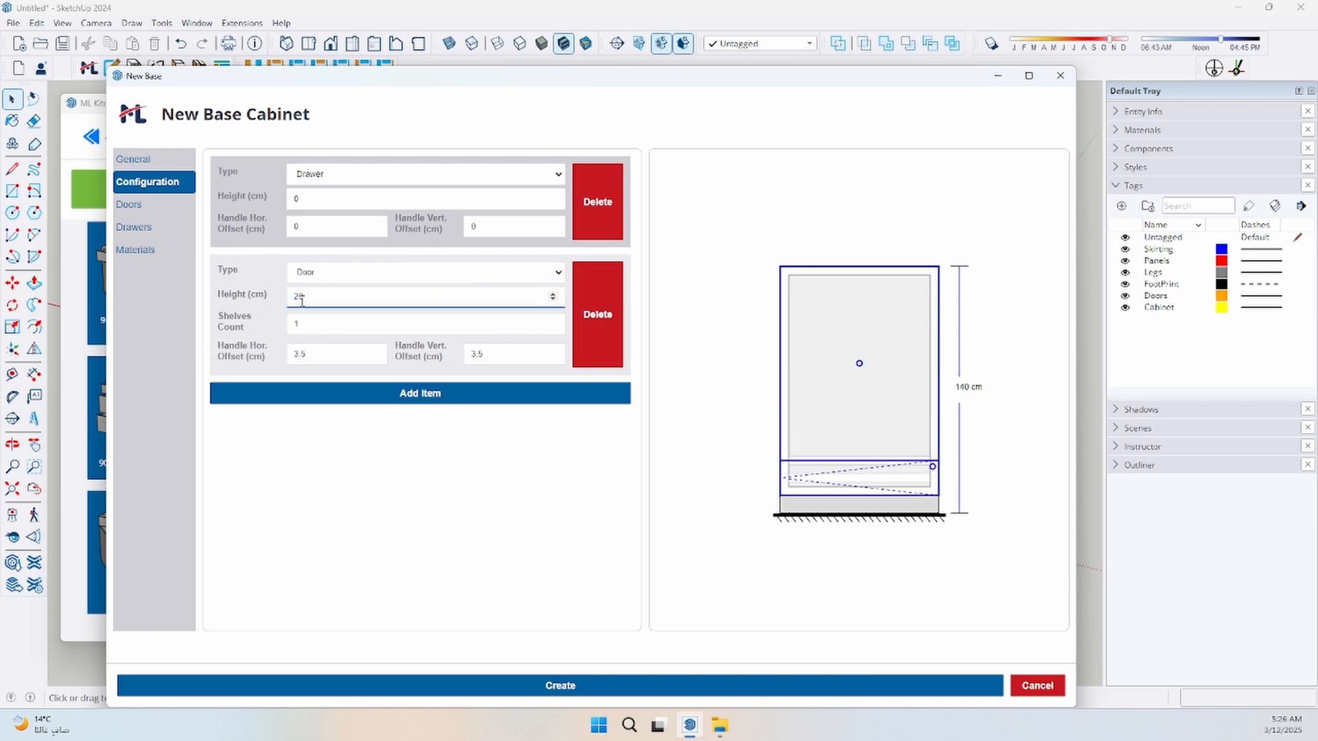
type("80")
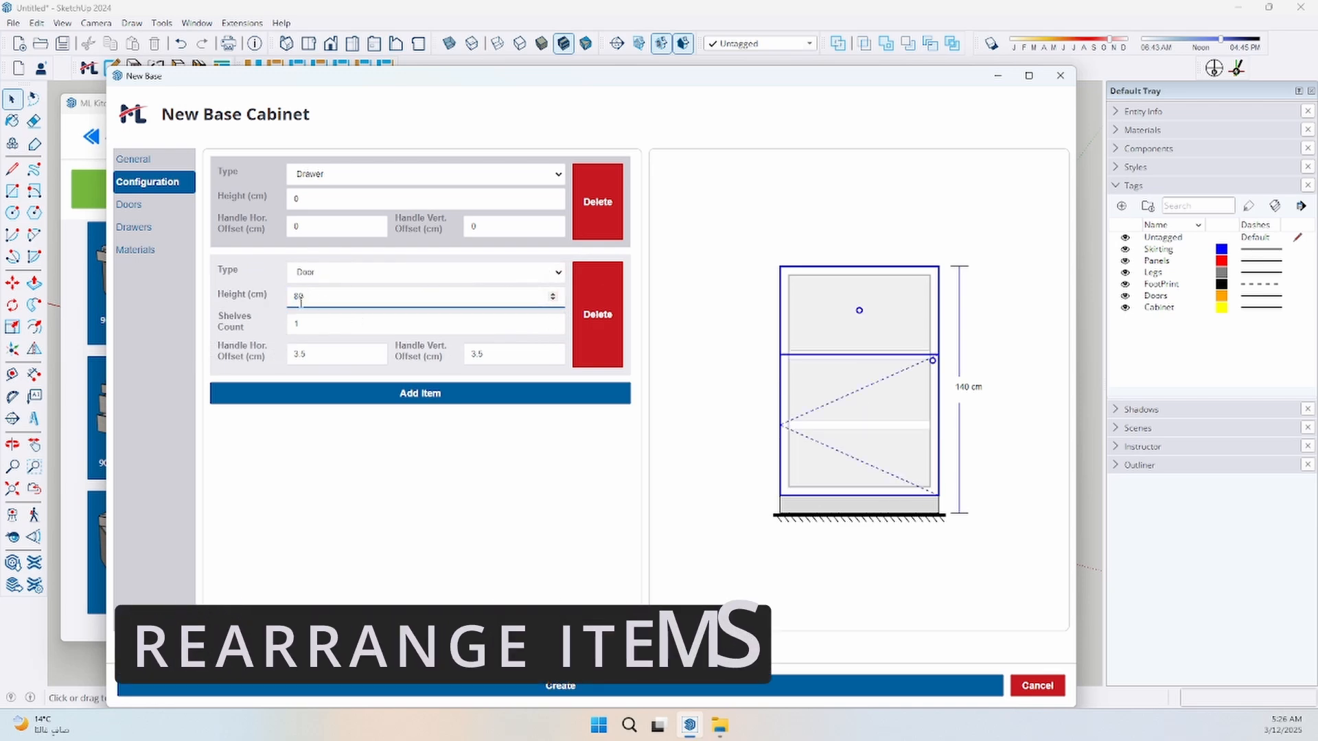
type("0")
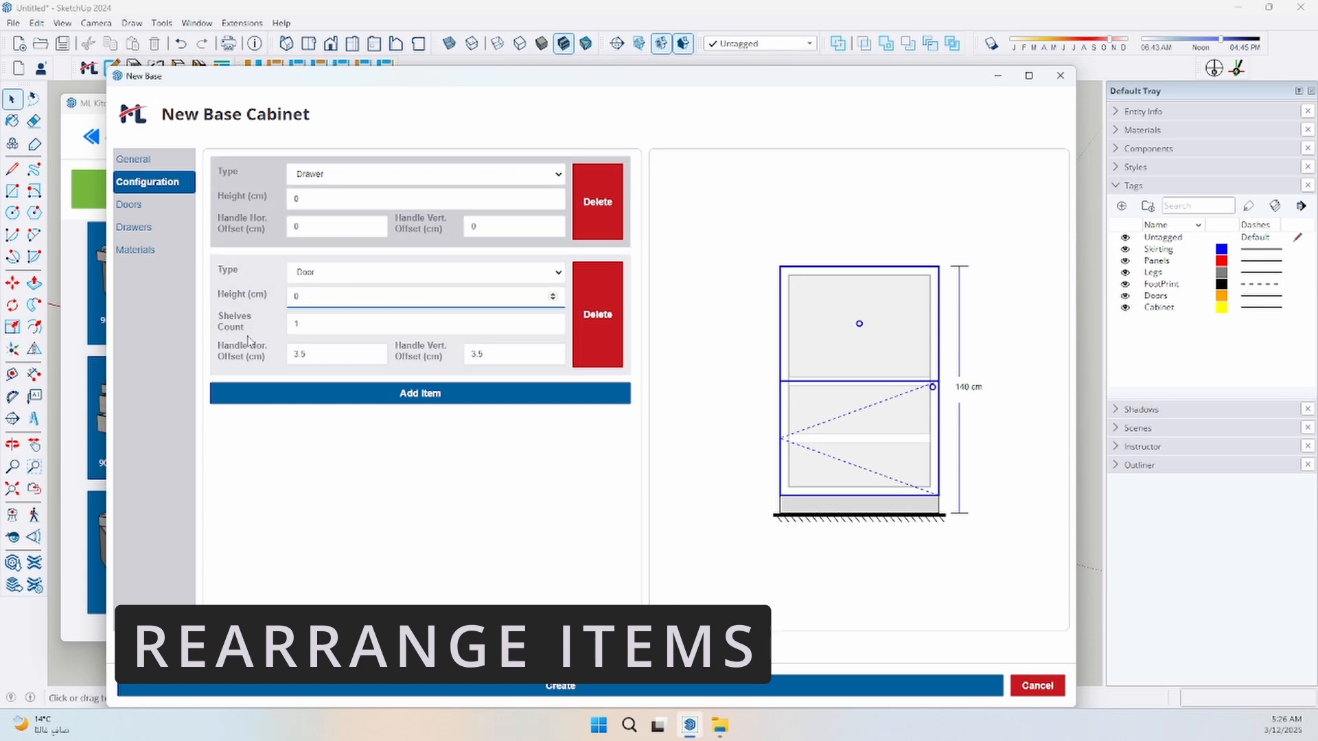
left_click_drag(247, 315, 254, 348)
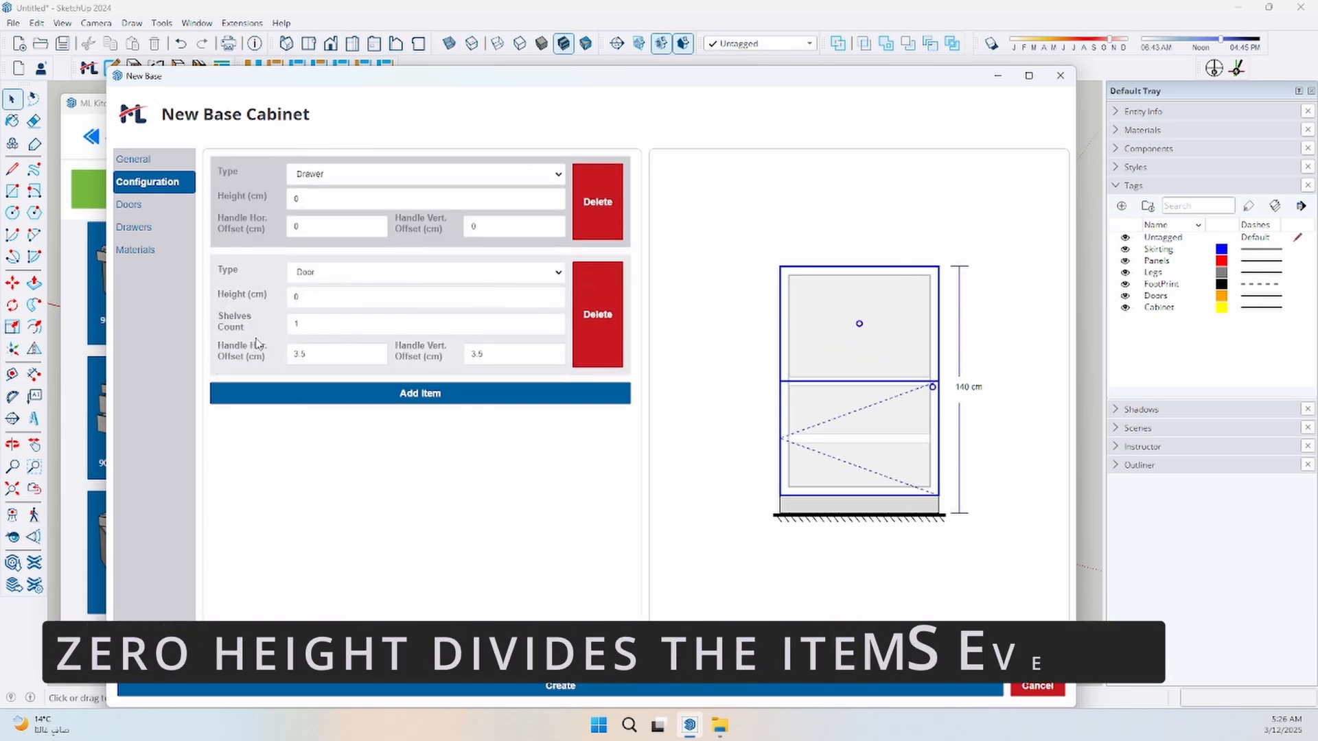
Change the second item to a drawer and add two more drawer items below it
left_click(327, 273)
left_click(310, 331)
left_click(318, 363)
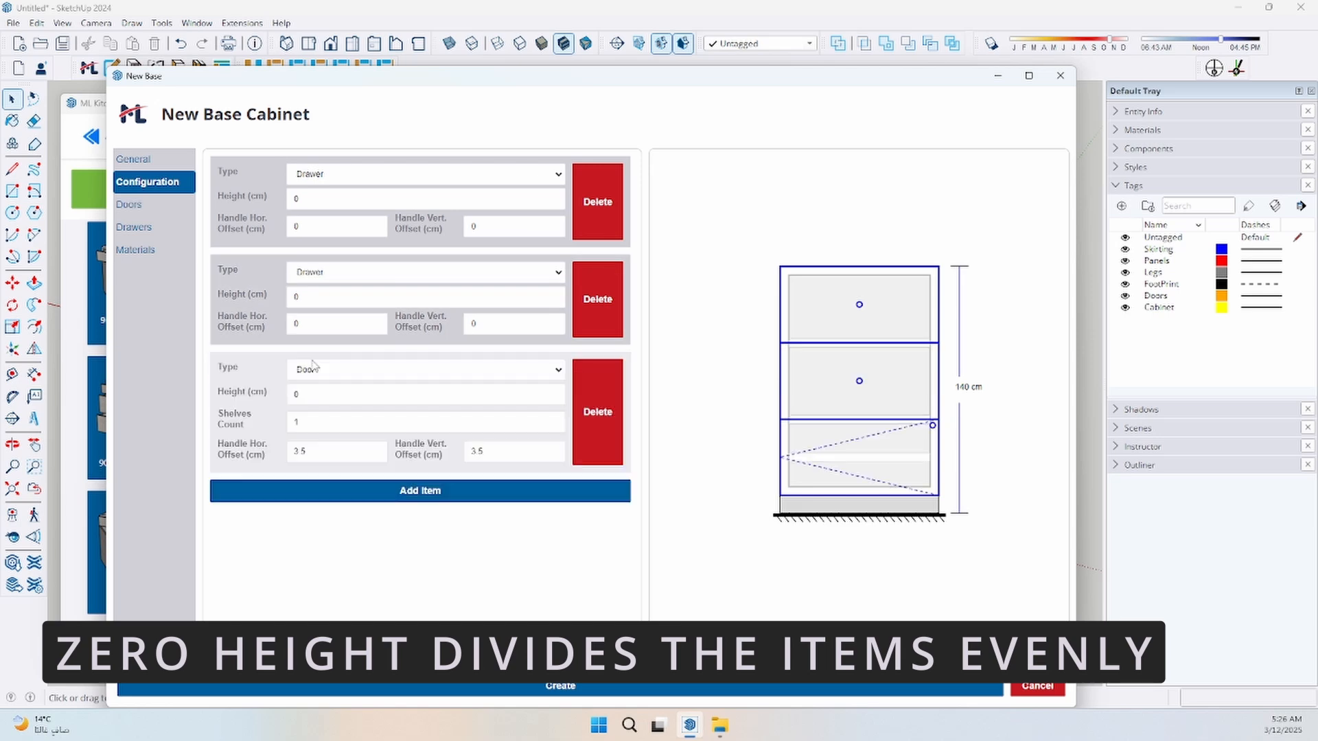
left_click(316, 370)
left_click(331, 428)
left_click(344, 462)
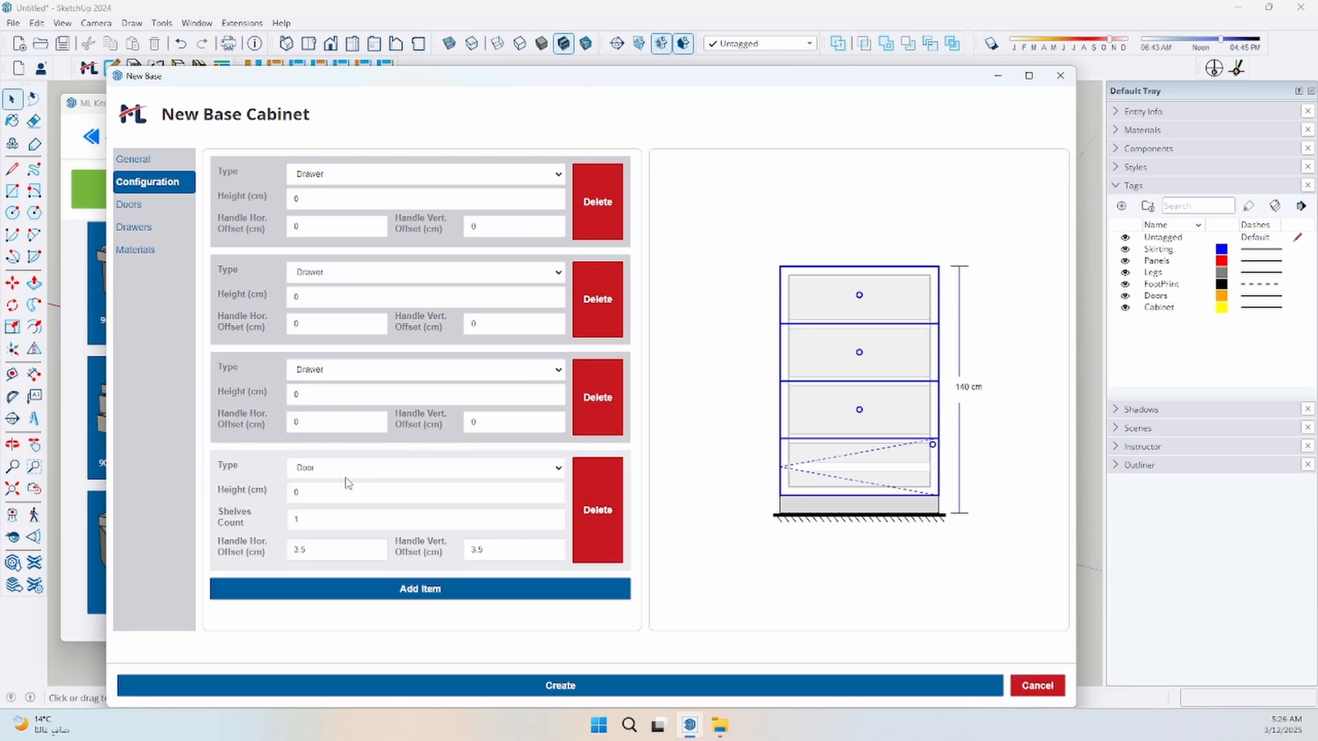
left_click(330, 467)
left_click(316, 525)
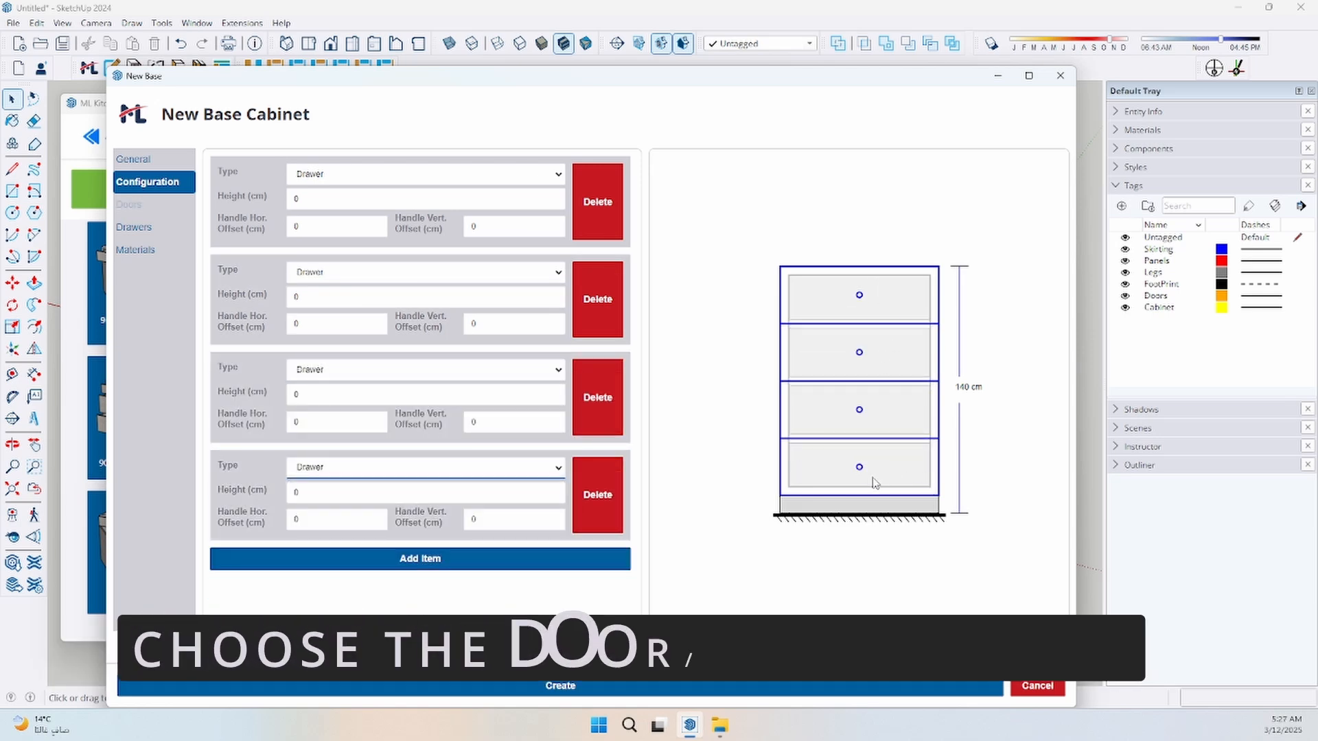
Set the base cabinet's panel thickness to 1.8 cm and choose the Profile style for its drawers
left_click(137, 159)
left_click(292, 407)
type("1.8")
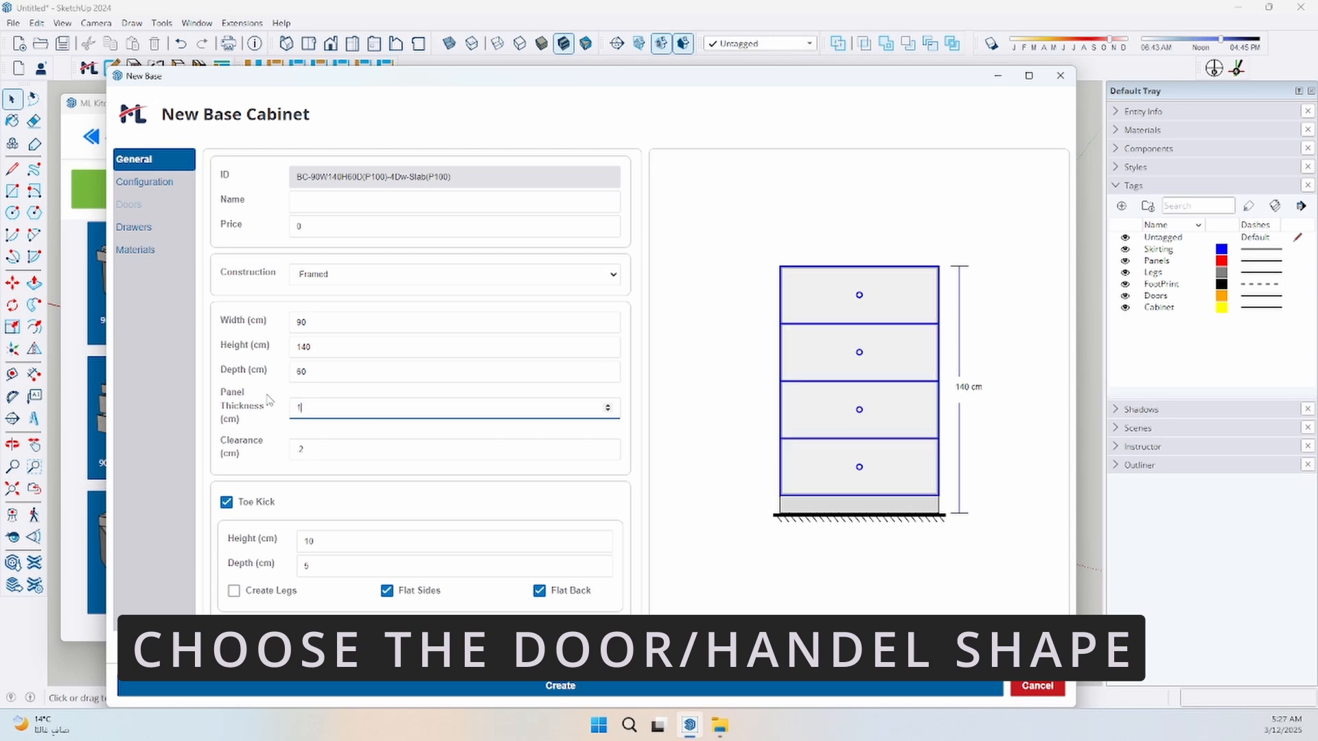
left_click(137, 227)
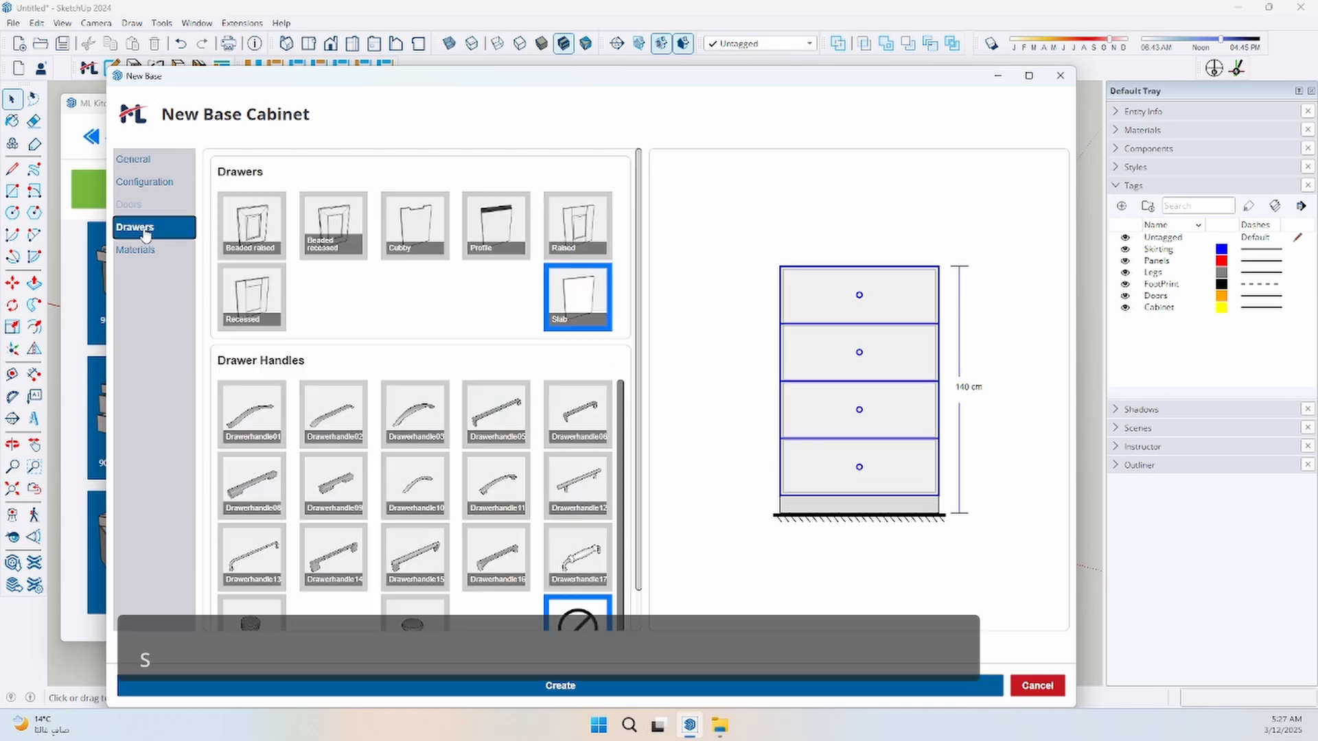
left_click(479, 245)
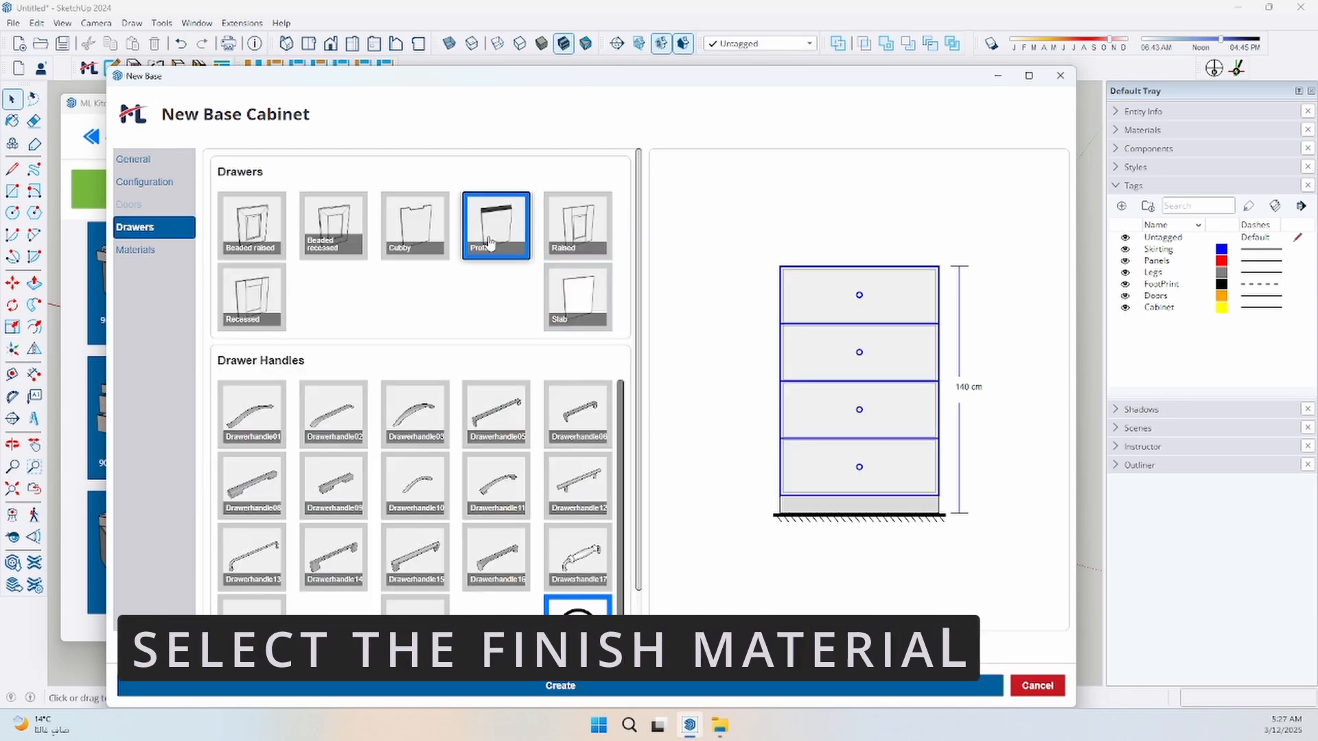
Assign material P400 to the cabinet panels and A422 to the doors and drawers
left_click(133, 253)
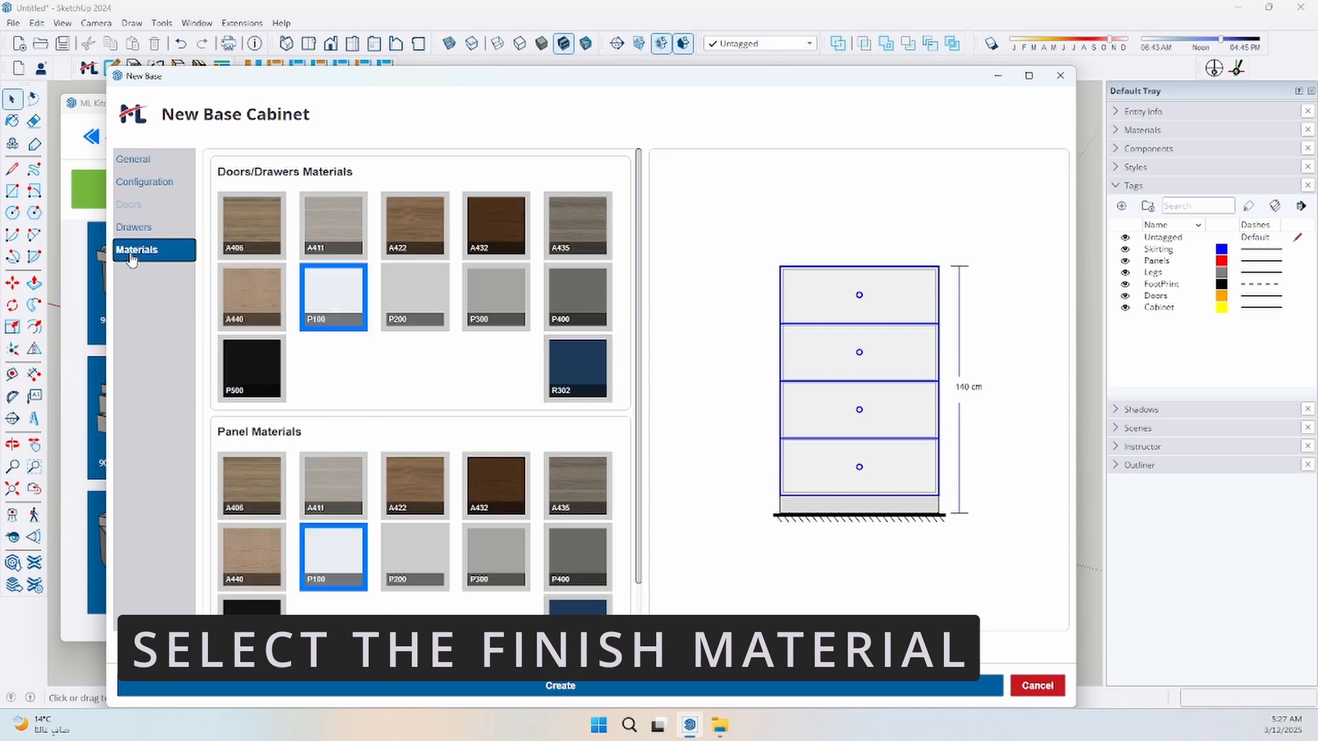
left_click_drag(219, 171, 371, 181)
left_click(374, 332)
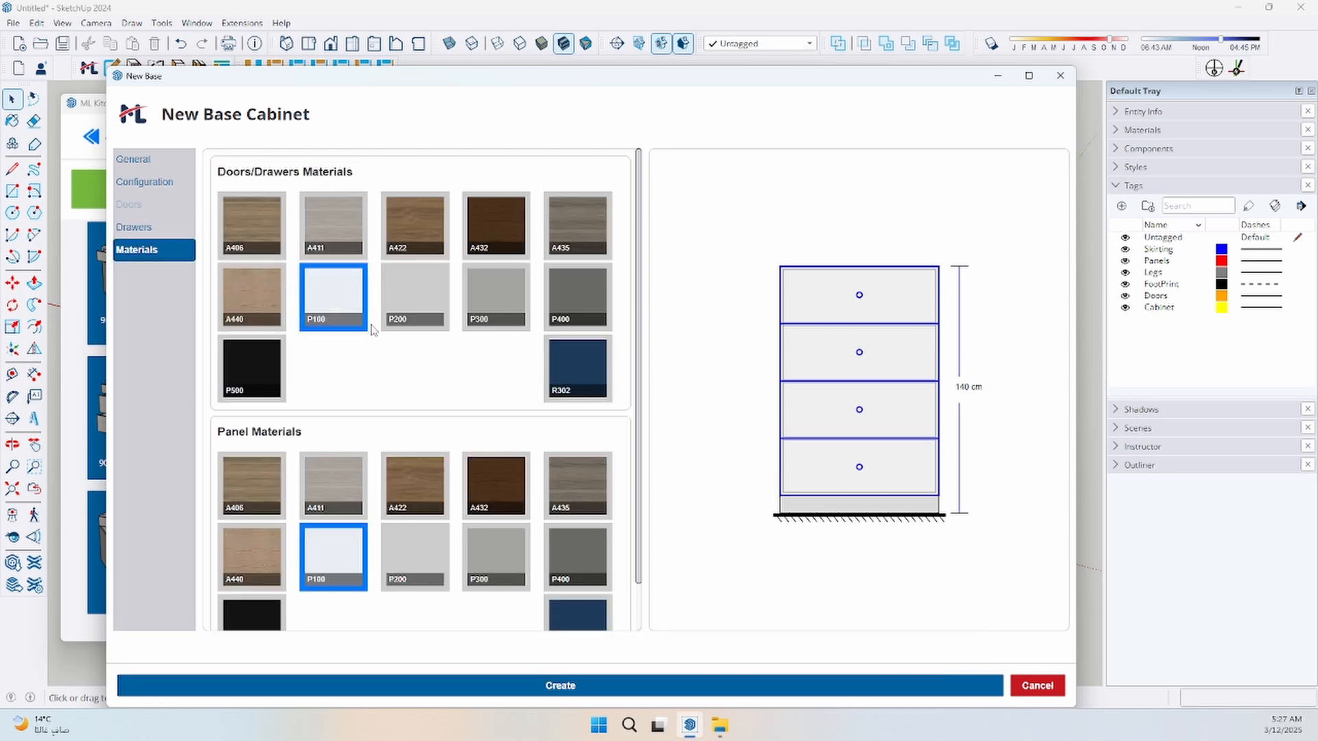
left_click_drag(219, 431, 339, 438)
left_click(339, 439)
scroll(522, 494, "down", 1)
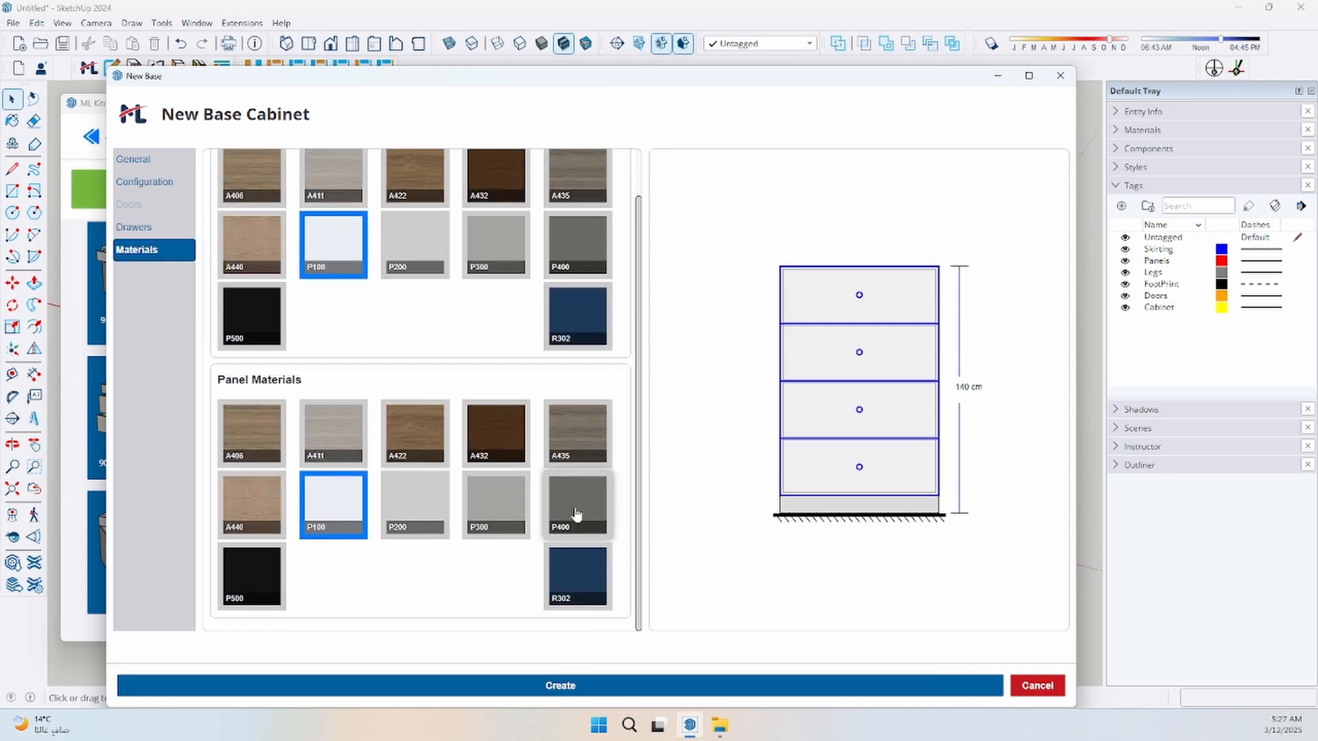
left_click(577, 508)
scroll(463, 354, "up", 1)
left_click(422, 233)
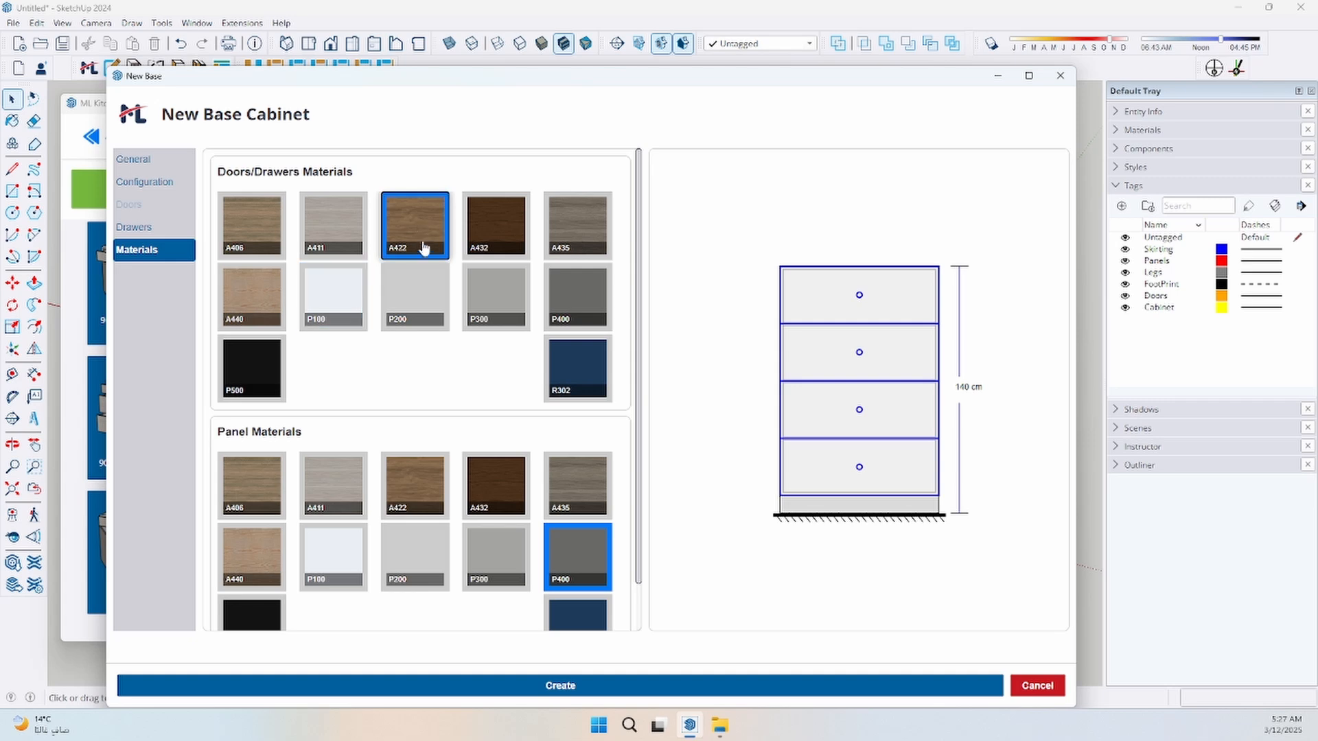
Create the four-drawer base cabinet, place it at the model origin and open its drawers
left_click(602, 687)
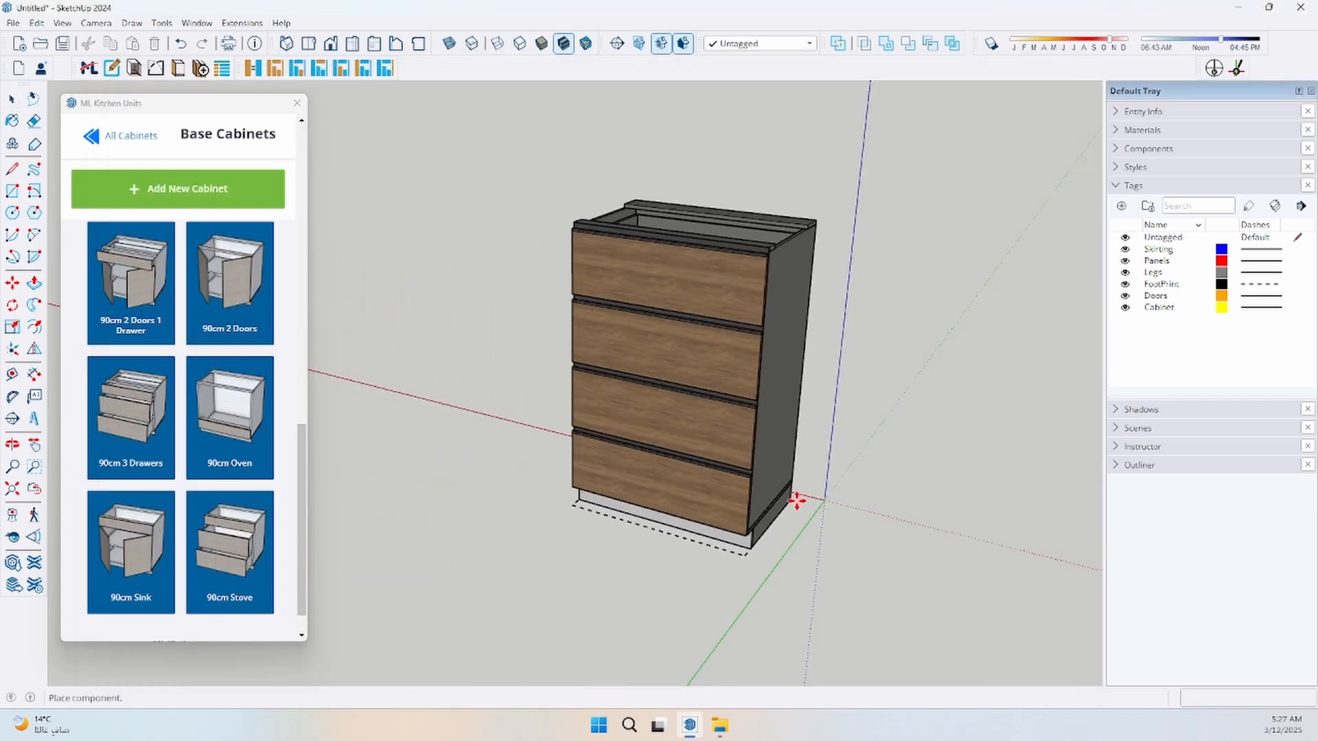
middle_click_drag(591, 584, 488, 506)
key("space")
left_click(581, 530)
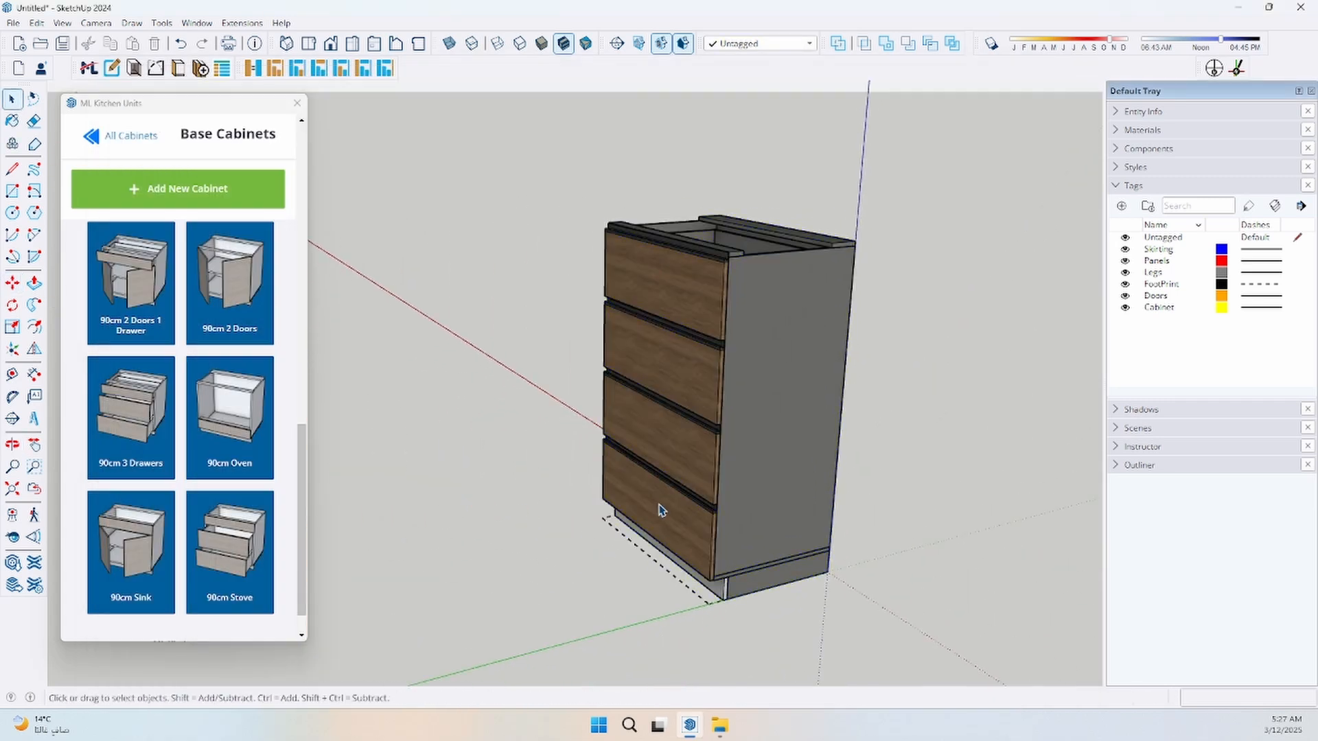
middle_click_drag(662, 512, 714, 435)
left_click(715, 435)
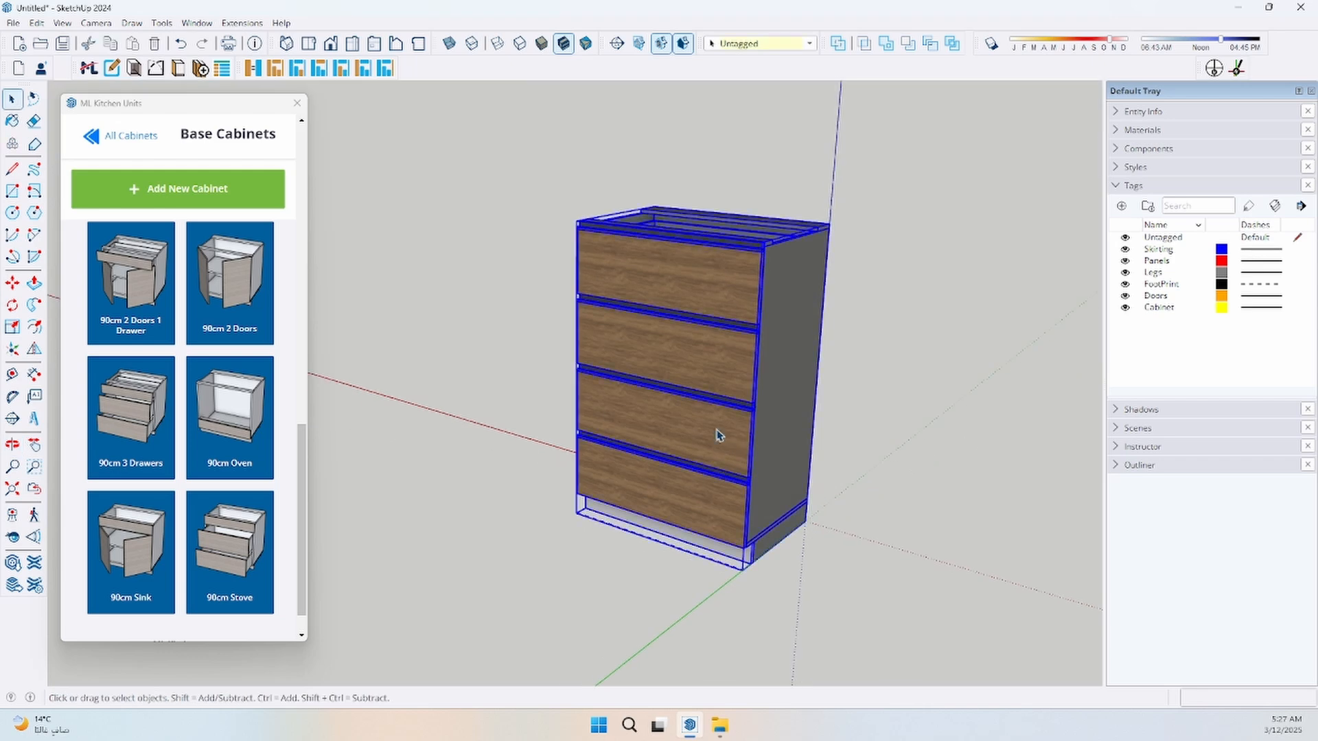
left_click(135, 69)
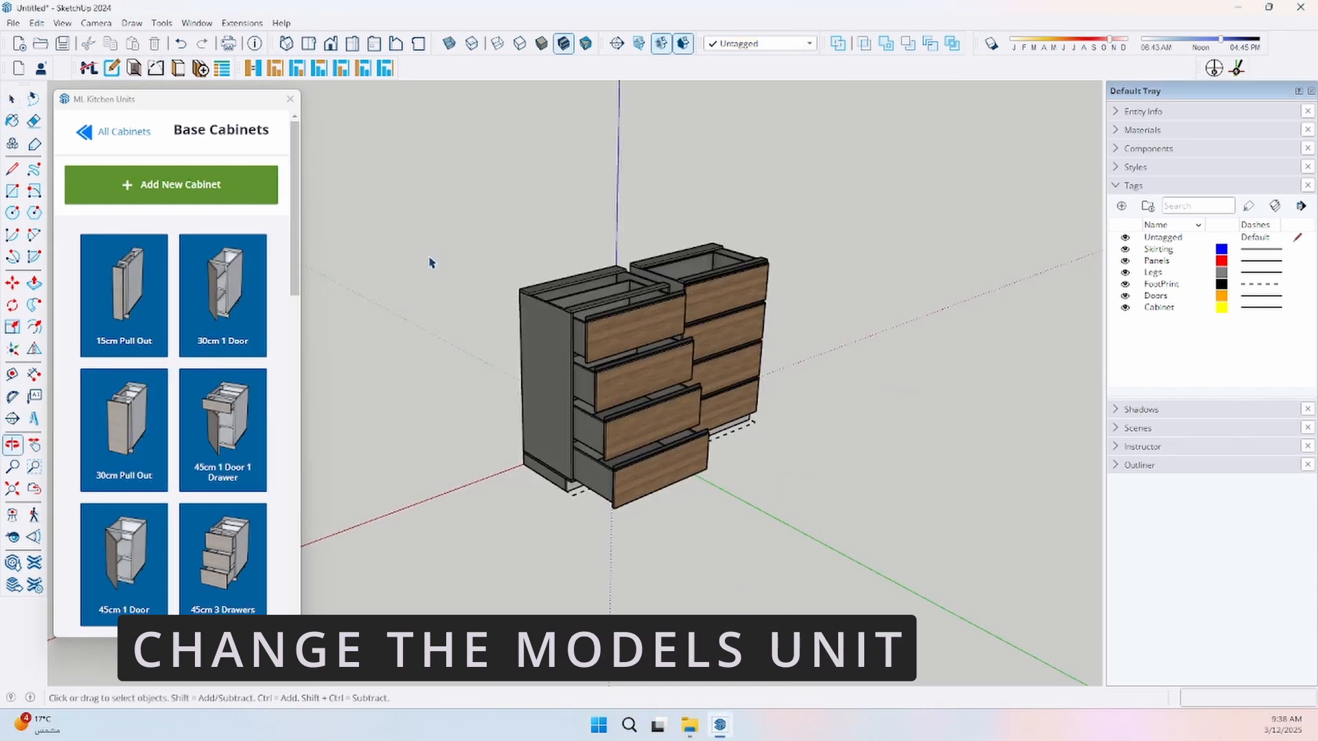
Change the model's length unit to inches
key("space")
left_click(197, 23)
left_click(218, 95)
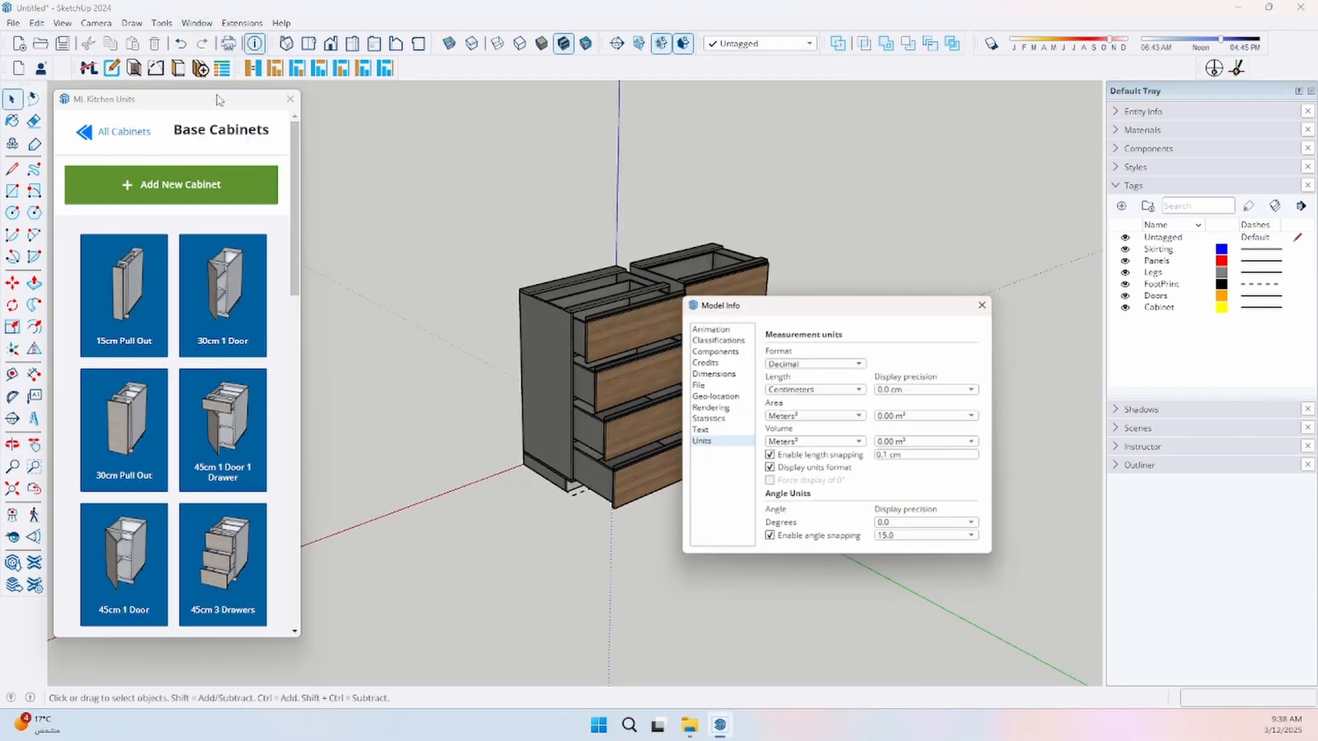
left_click(788, 396)
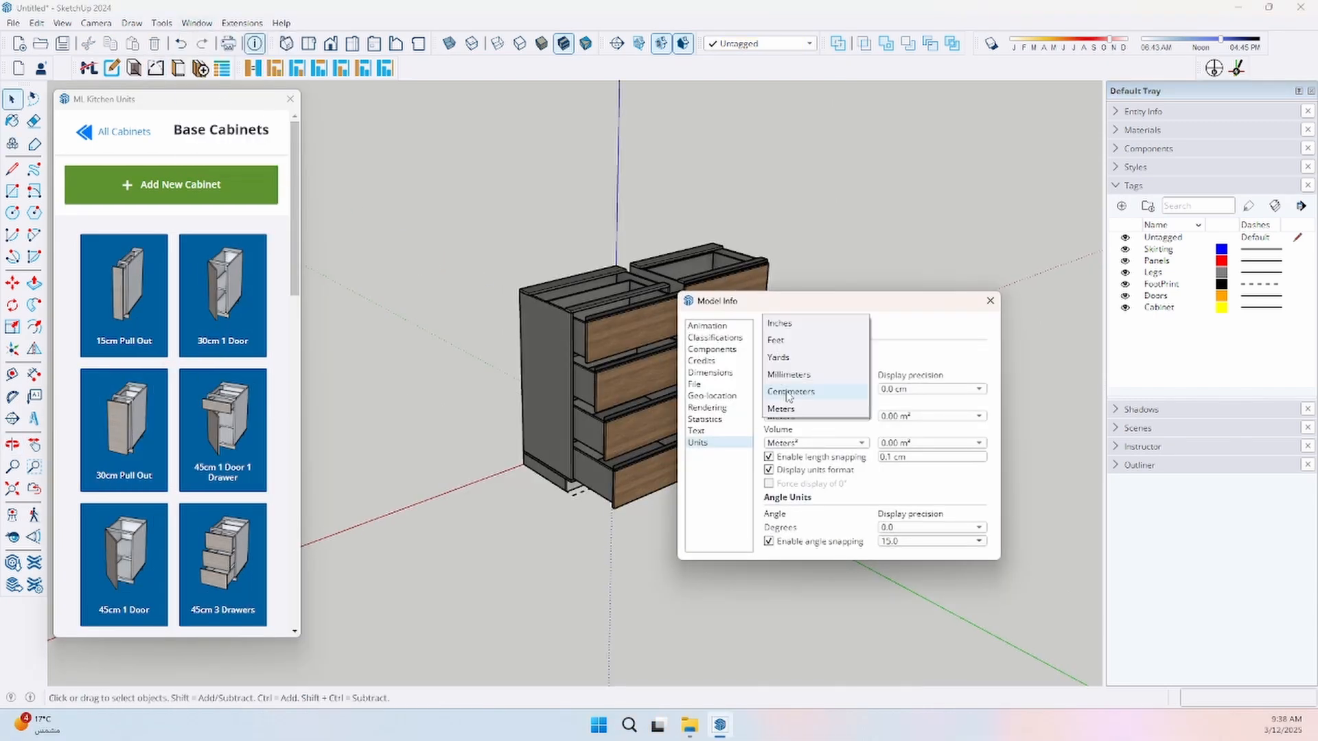
left_click(781, 324)
left_click(990, 301)
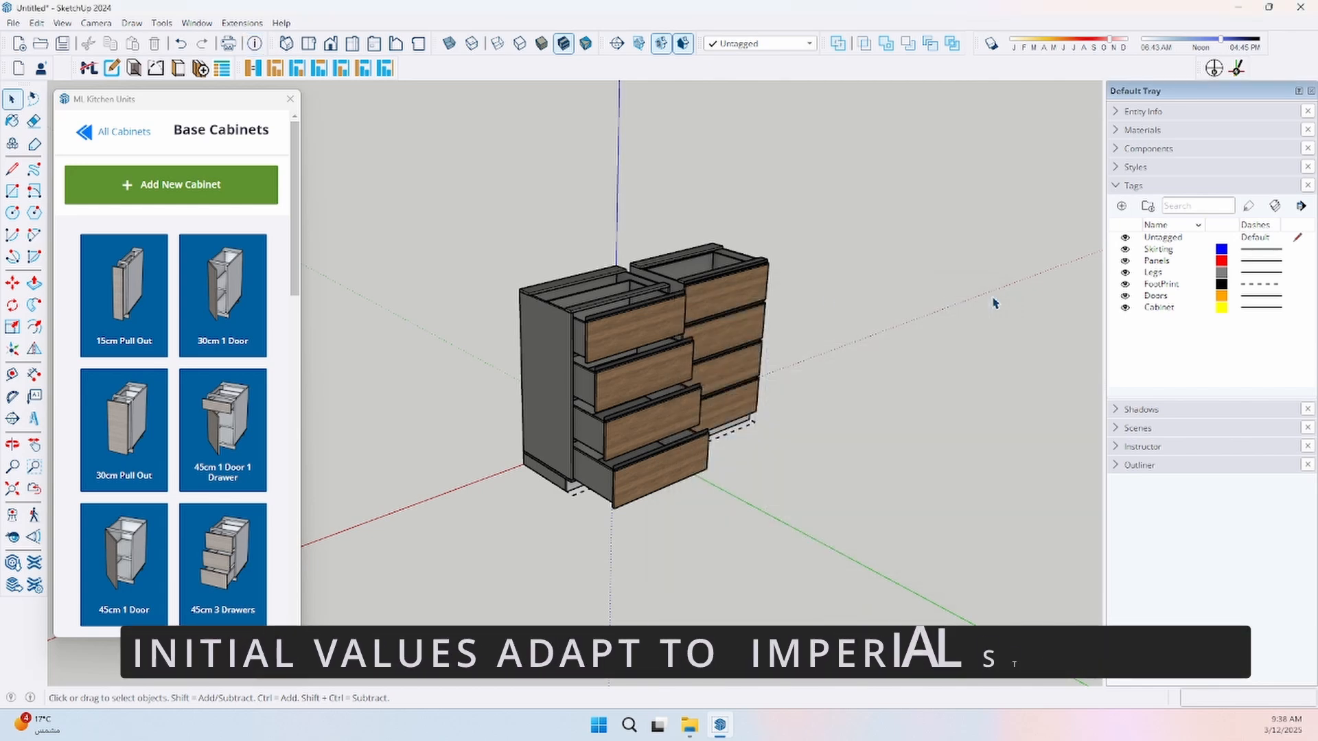
Start a new base cabinet and examine its default width, height and depth in inches
left_click(167, 190)
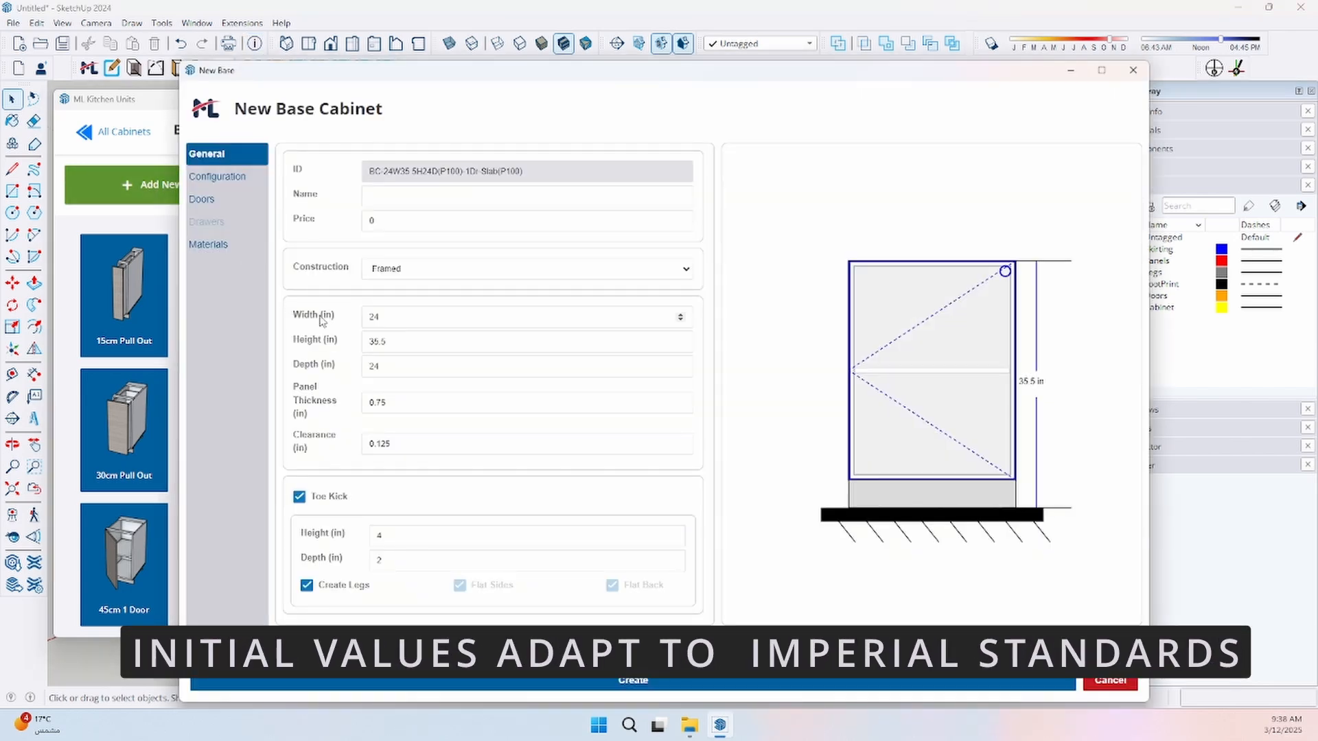
left_click_drag(321, 317, 337, 349)
left_click(340, 369)
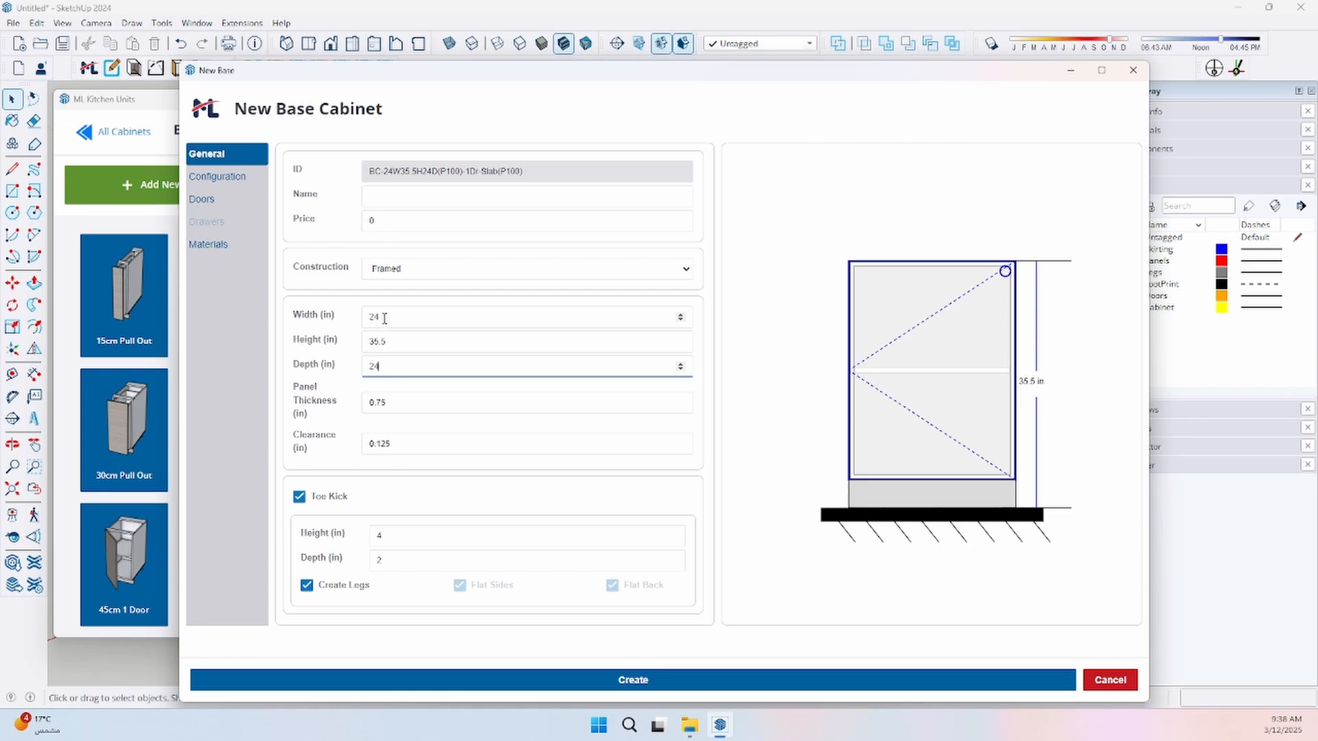
left_click(679, 339)
left_click(681, 346)
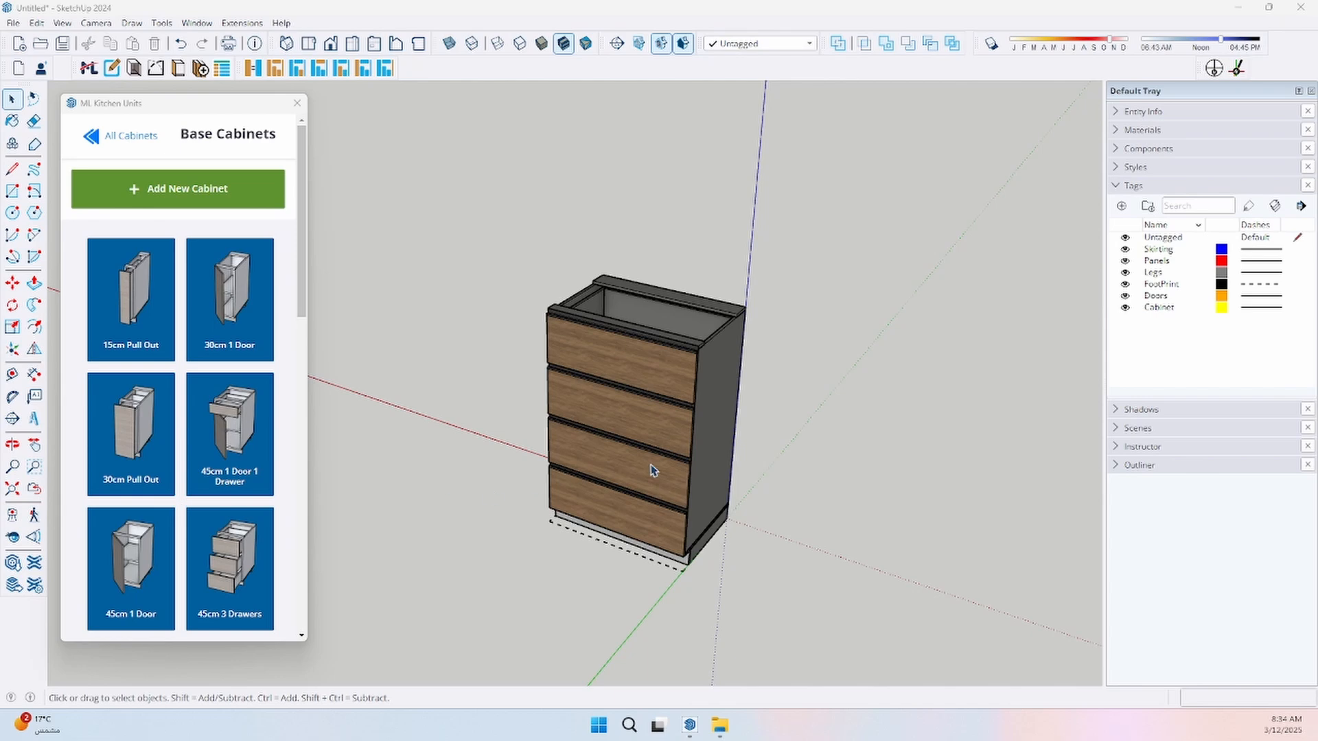
Open the drawers of the four-drawer cabinet and add the cabinet to the collection
scroll(653, 471, "up", 4)
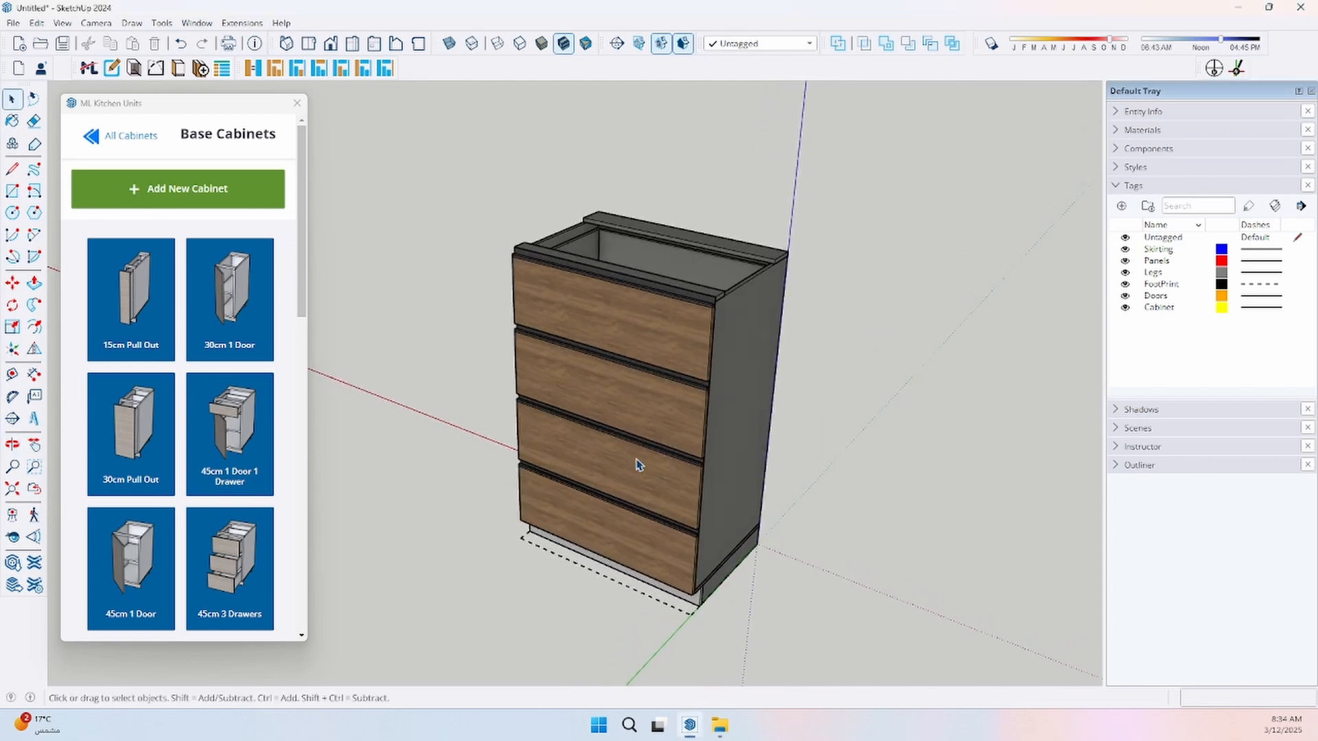
left_click(638, 465)
left_click(136, 70)
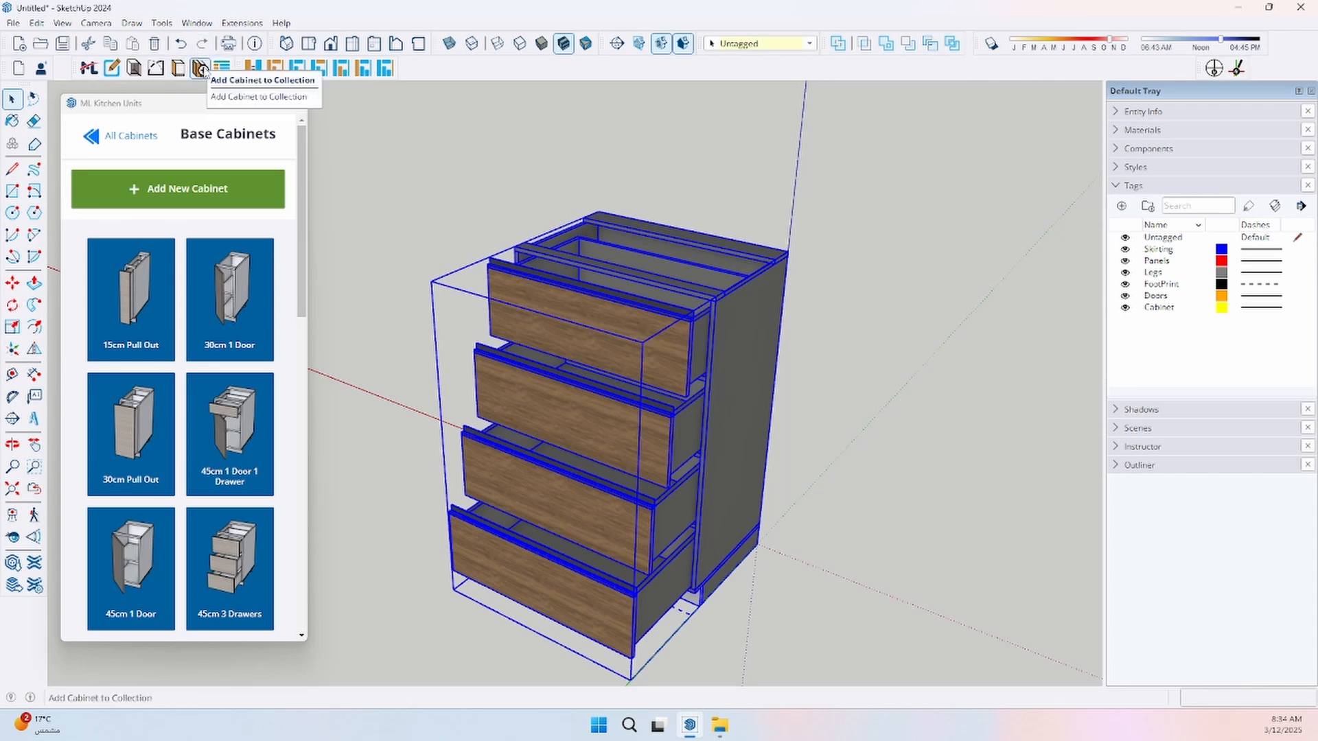
left_click(201, 70)
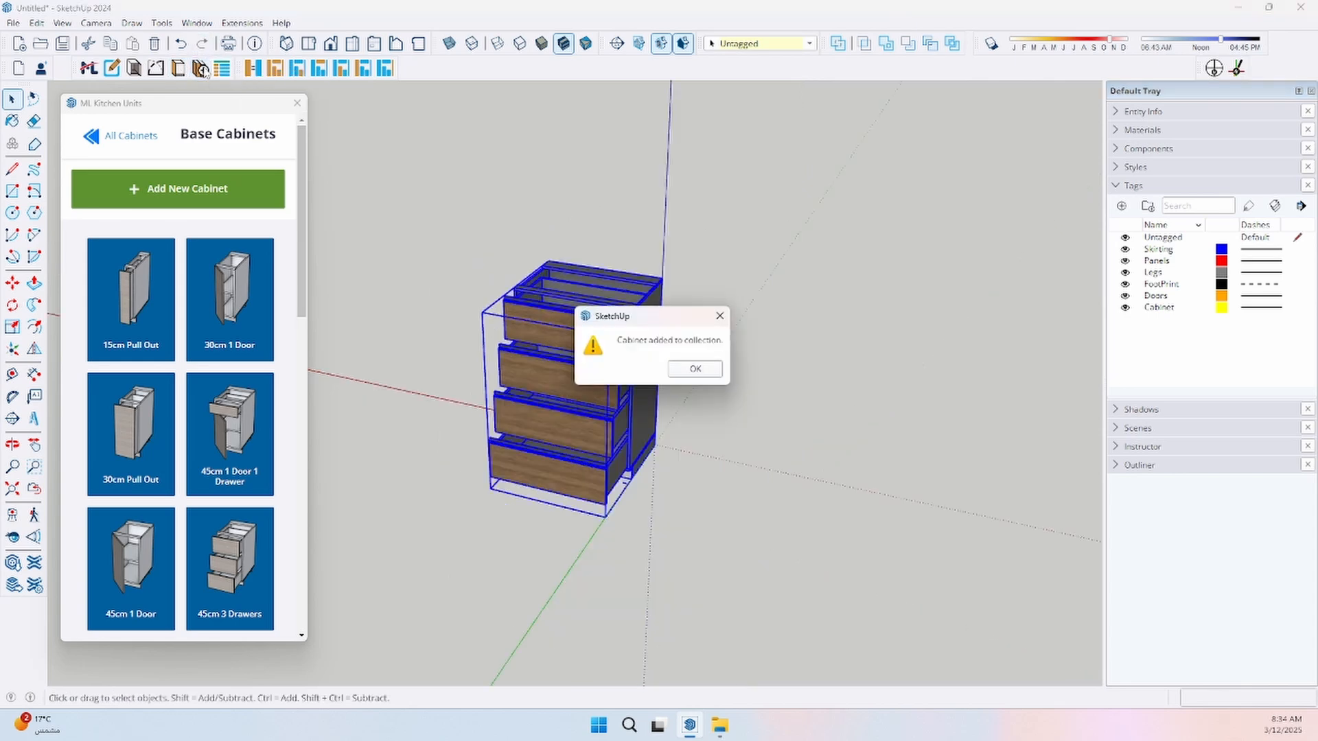
left_click(696, 369)
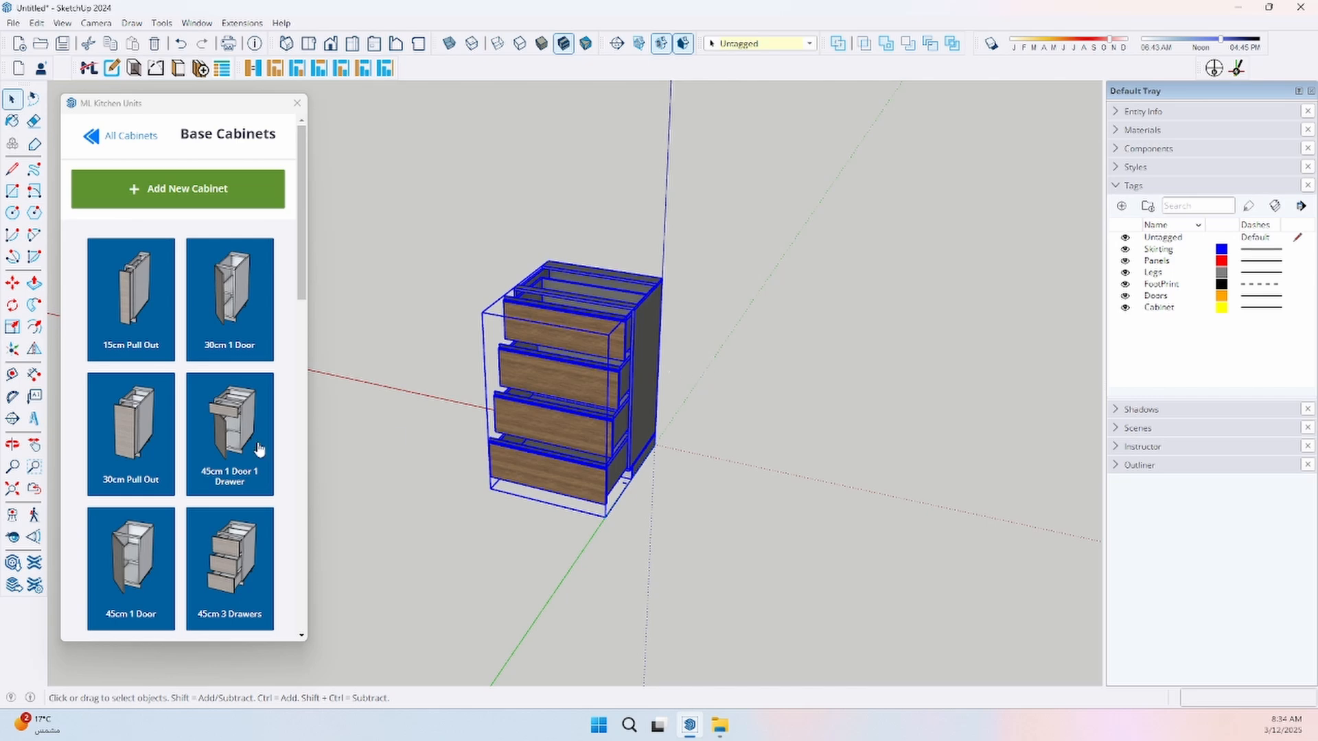
Insert the saved custom four-drawer cabinet from the base cabinet collection beside the existing one
scroll(259, 449, "down", 10)
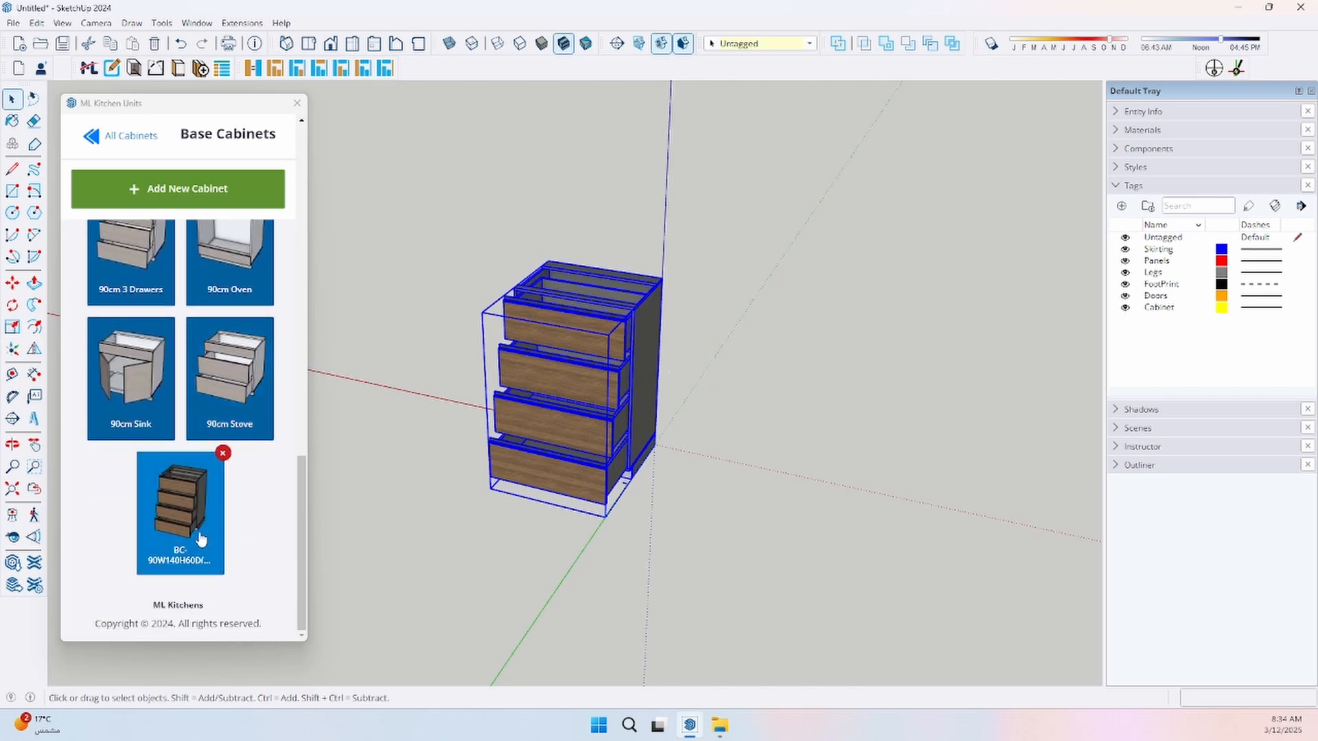
left_click(180, 518)
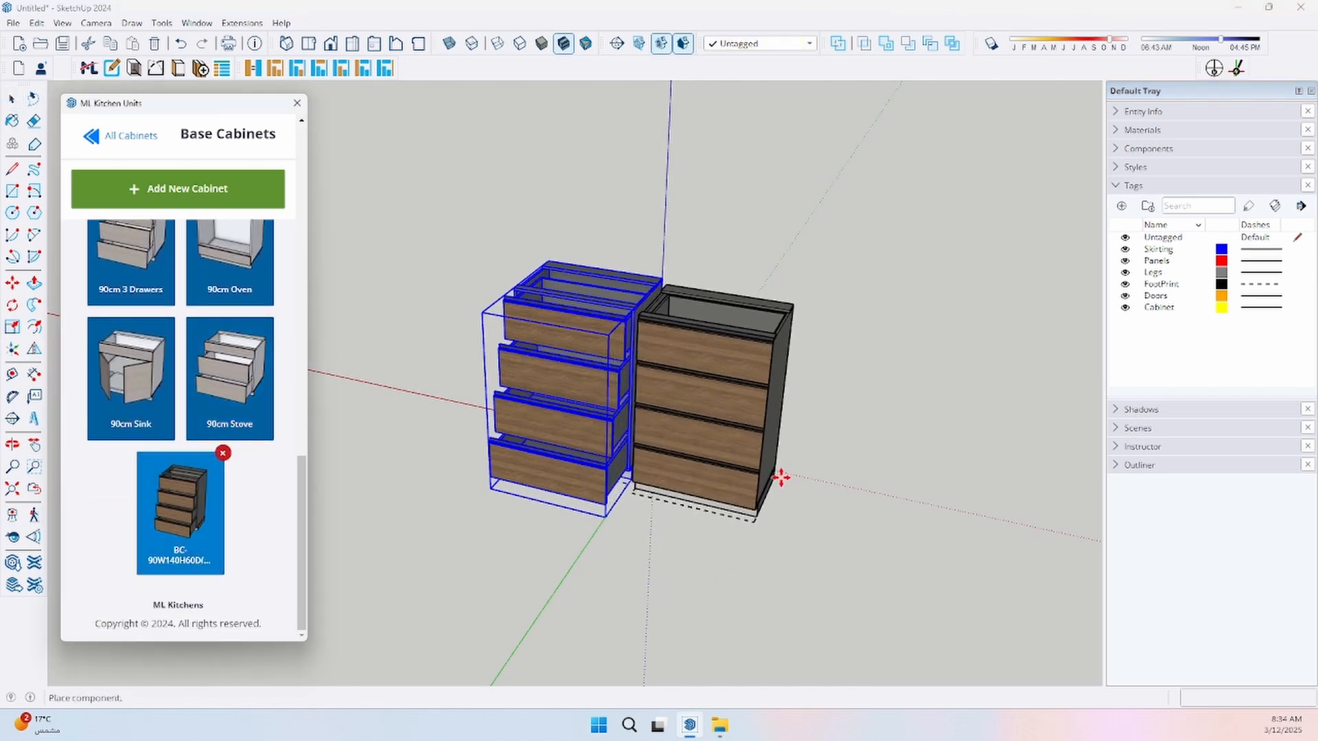
left_click(784, 474)
middle_click_drag(699, 560, 594, 535)
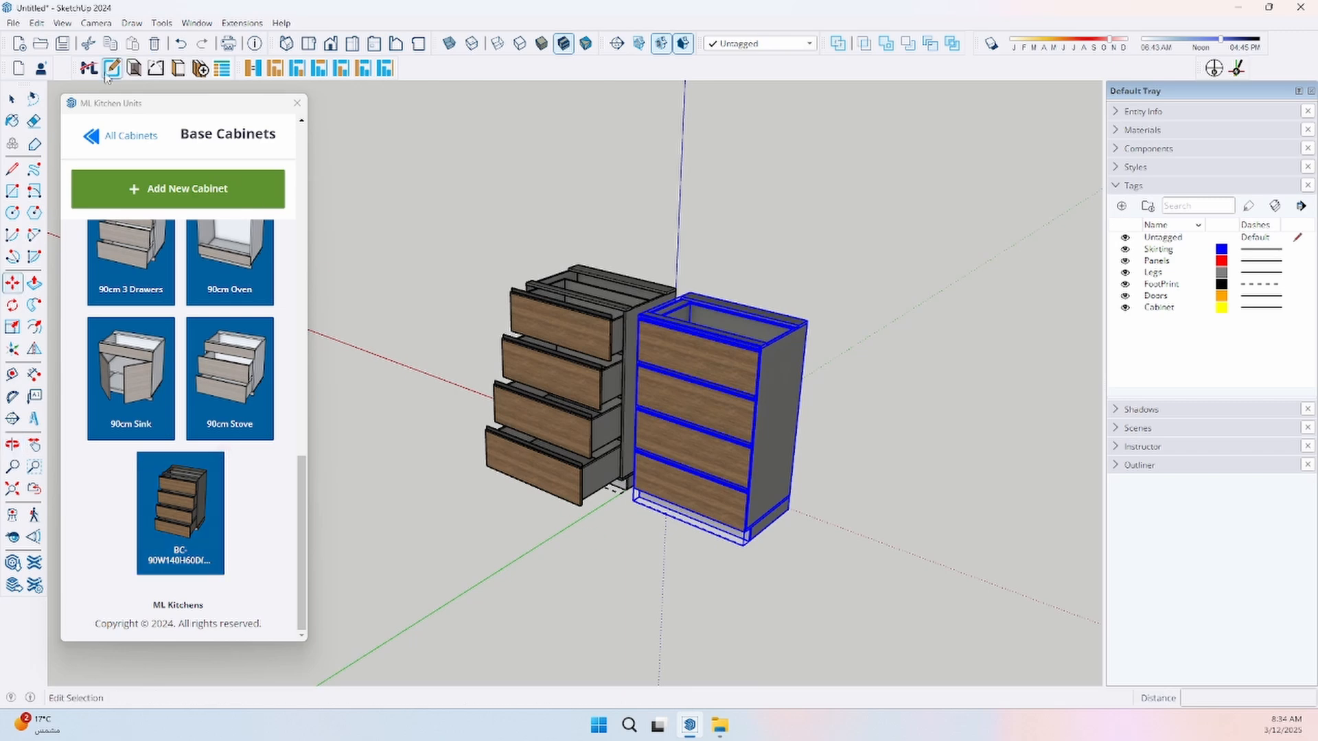
Open the second cabinet's drawers, close them again and deselect the cabinet
left_click(134, 69)
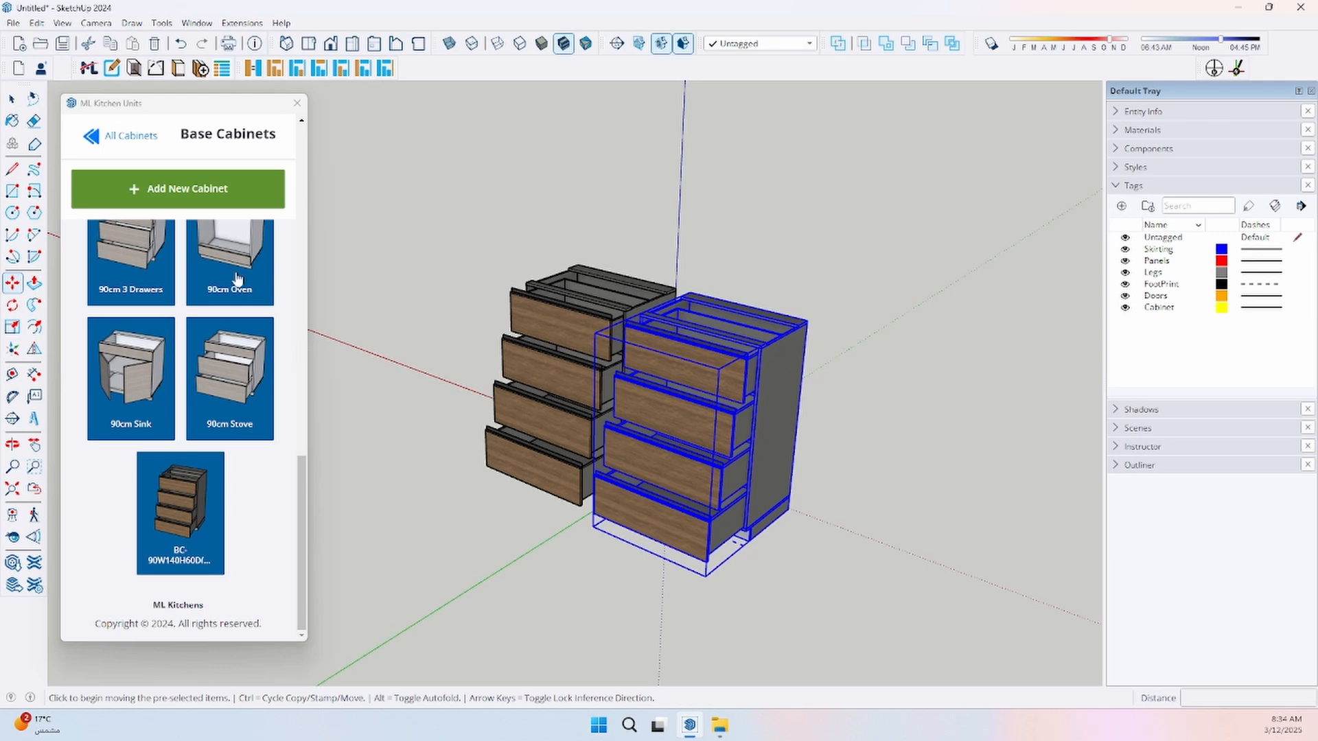
left_click(134, 69)
left_click(12, 100)
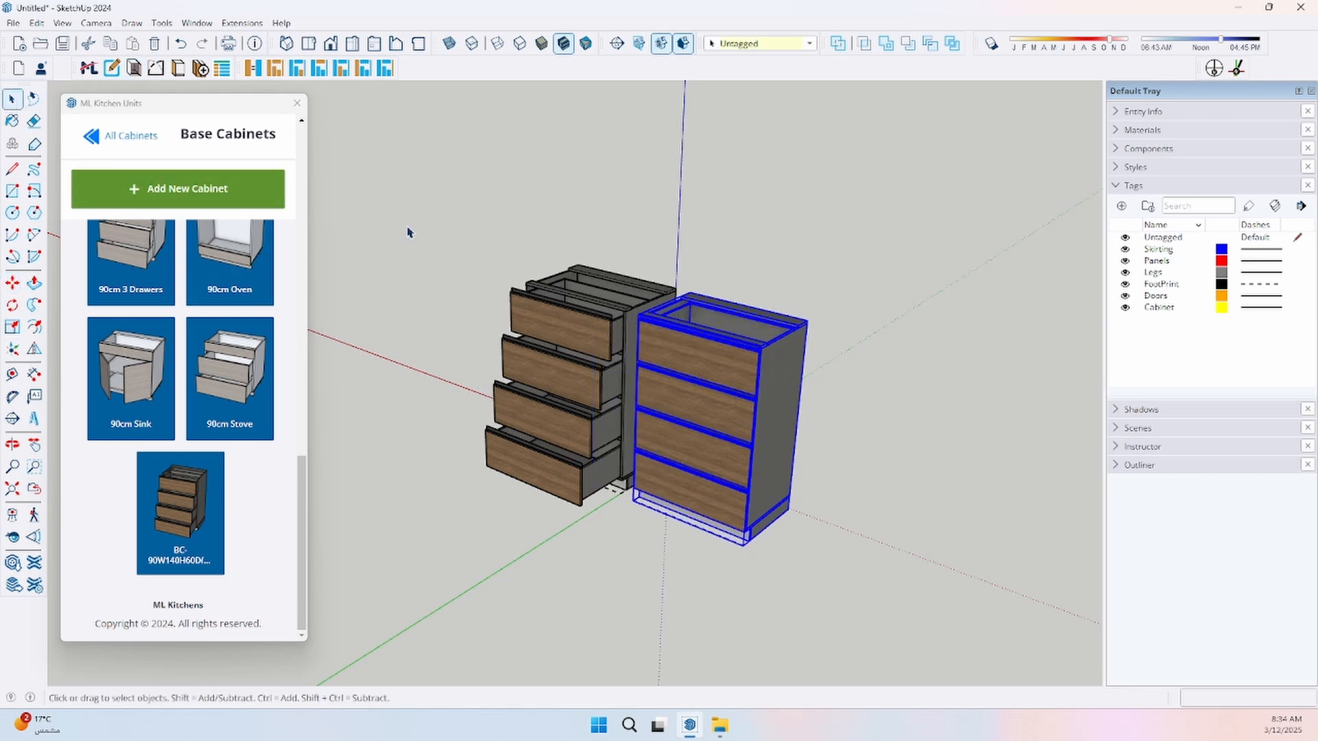
left_click(452, 255)
Delete the custom four-drawer cabinet from the base cabinet collection
scroll(767, 480, "up", 4)
middle_click_drag(774, 495, 774, 496)
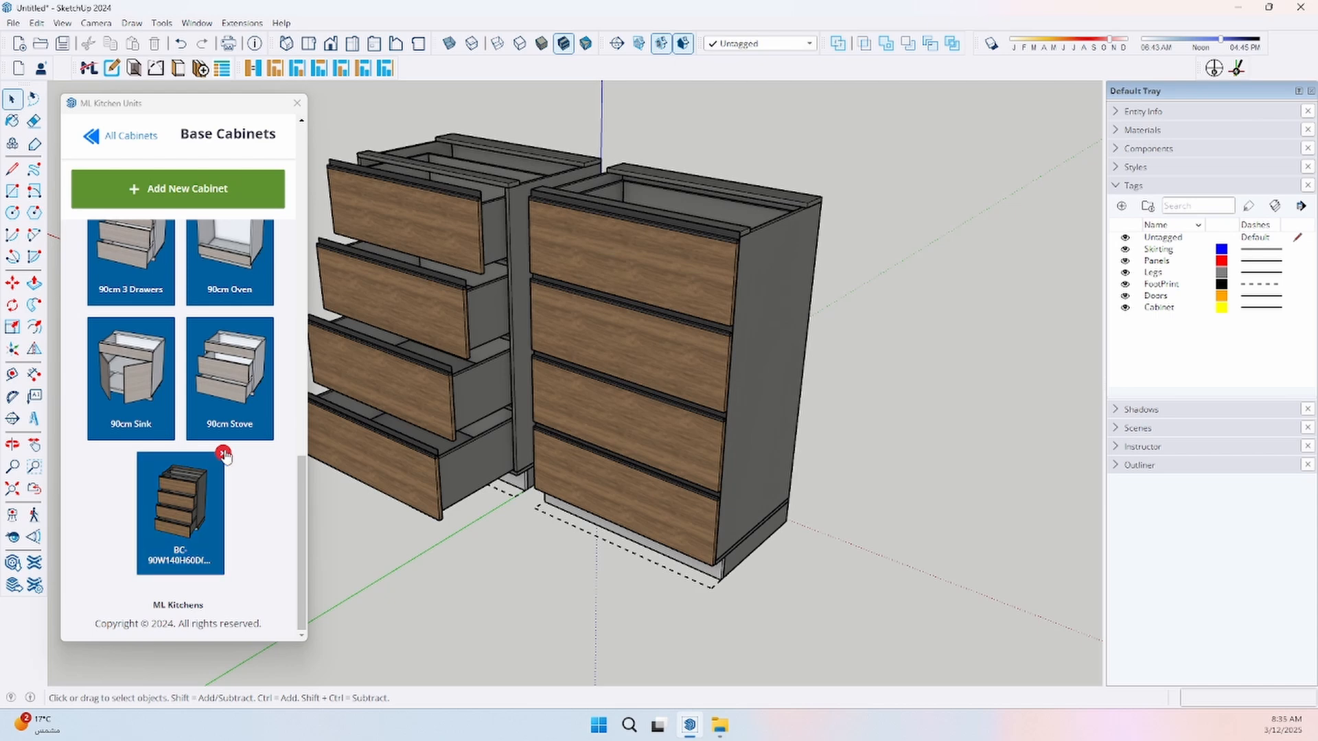
left_click(223, 454)
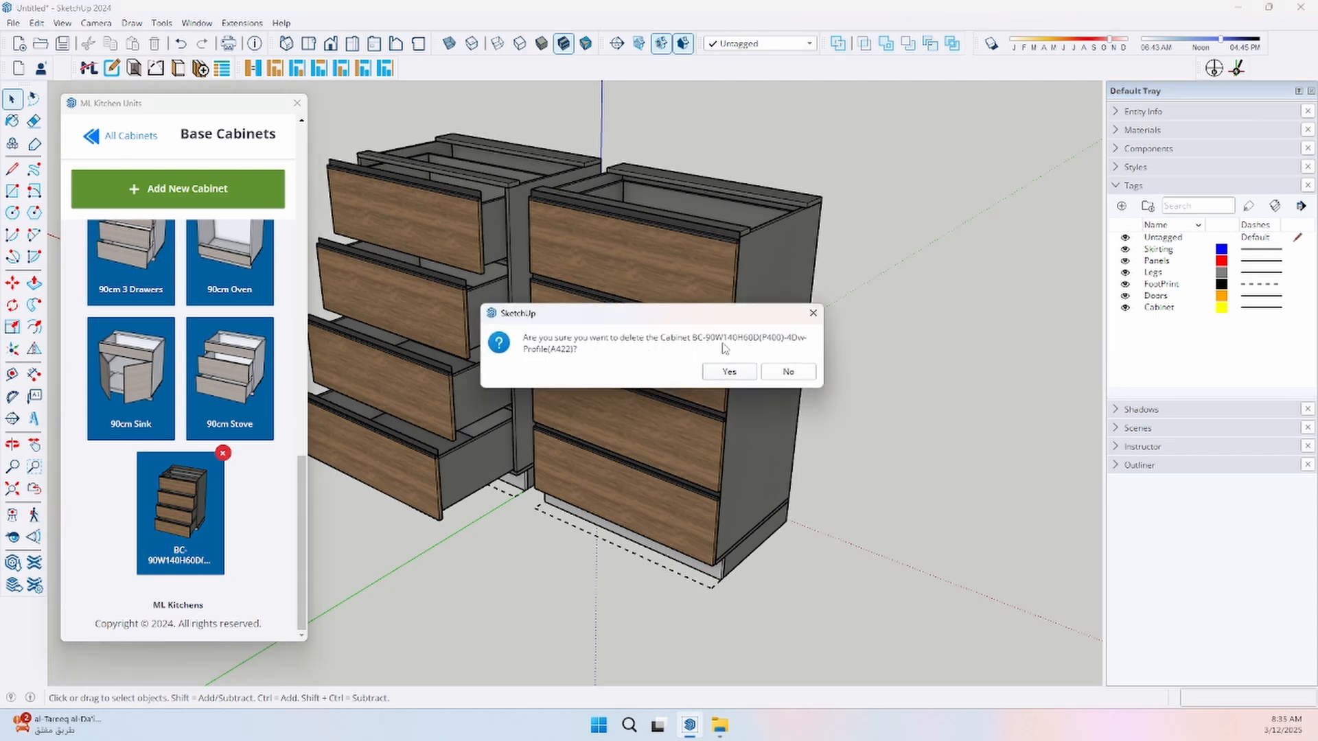
left_click(730, 372)
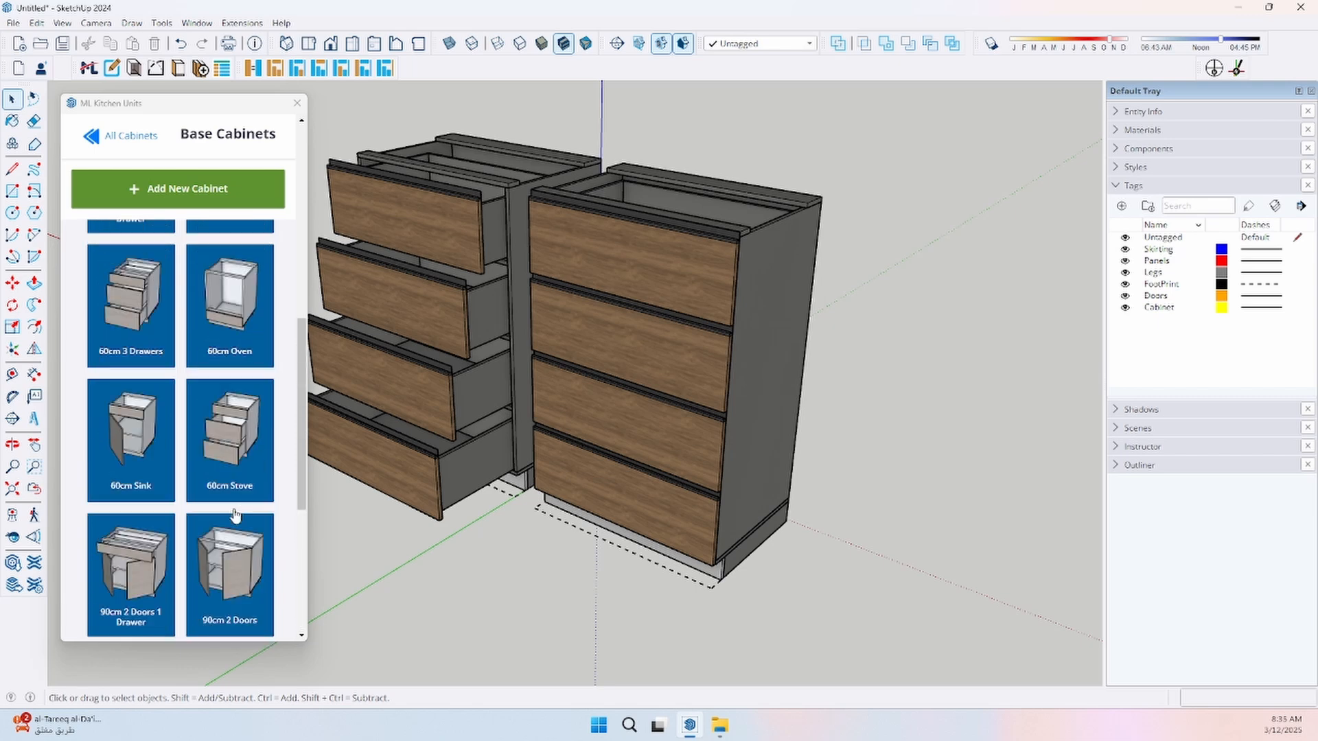
Add the cabinet with the open drawers to the collection again and check its entry in the base cabinets
left_click(679, 479)
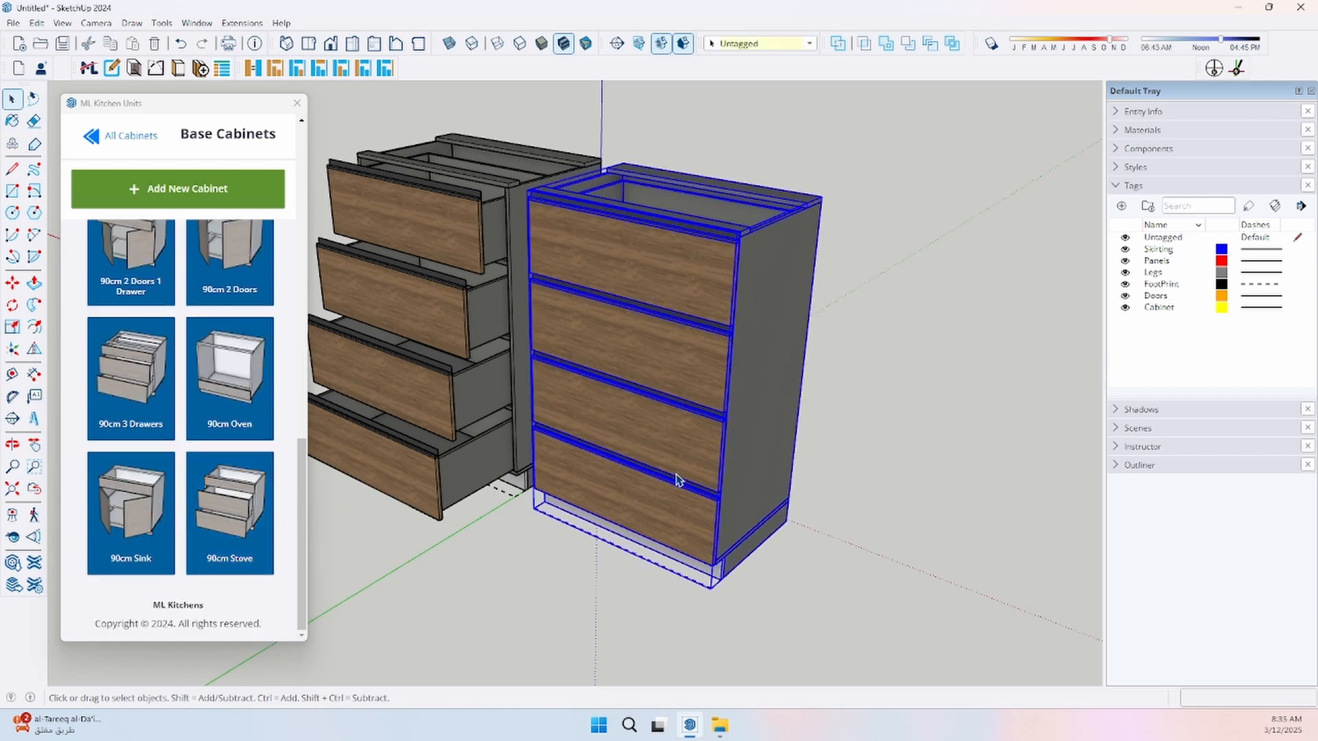
left_click(376, 396)
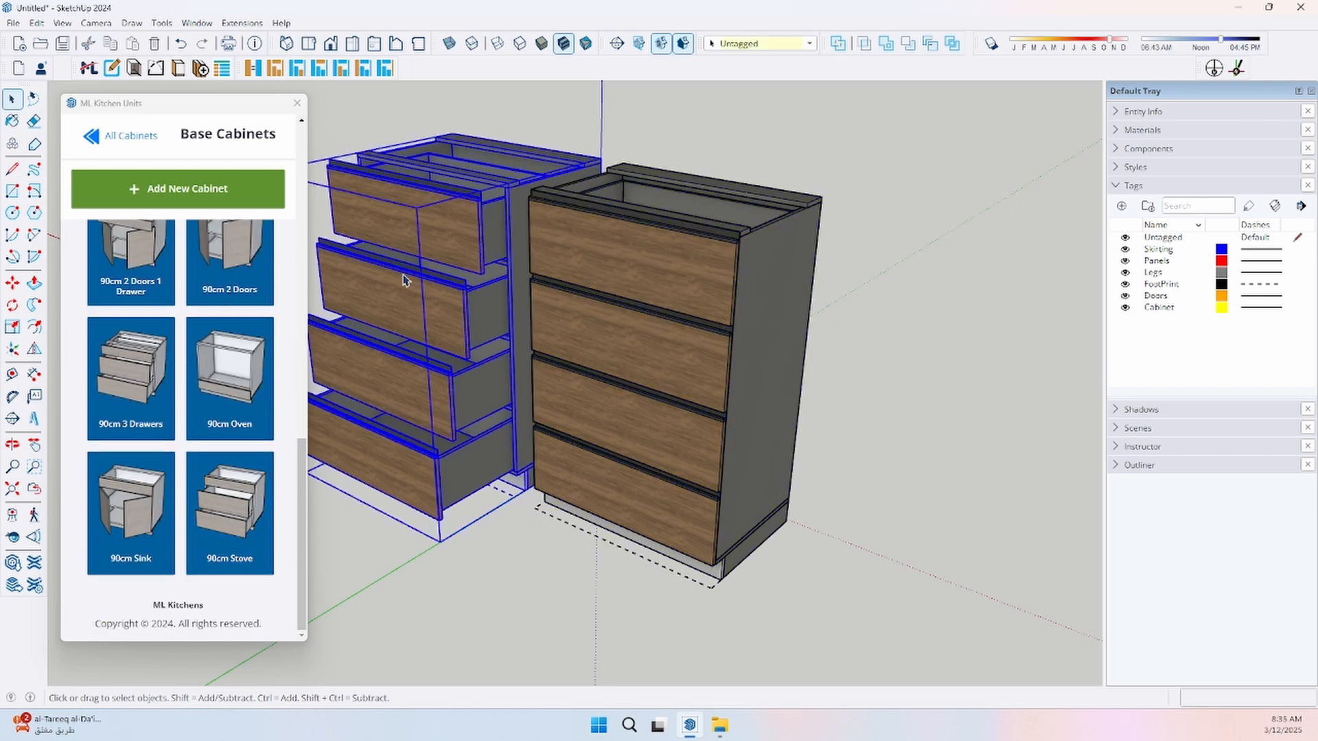
left_click(200, 68)
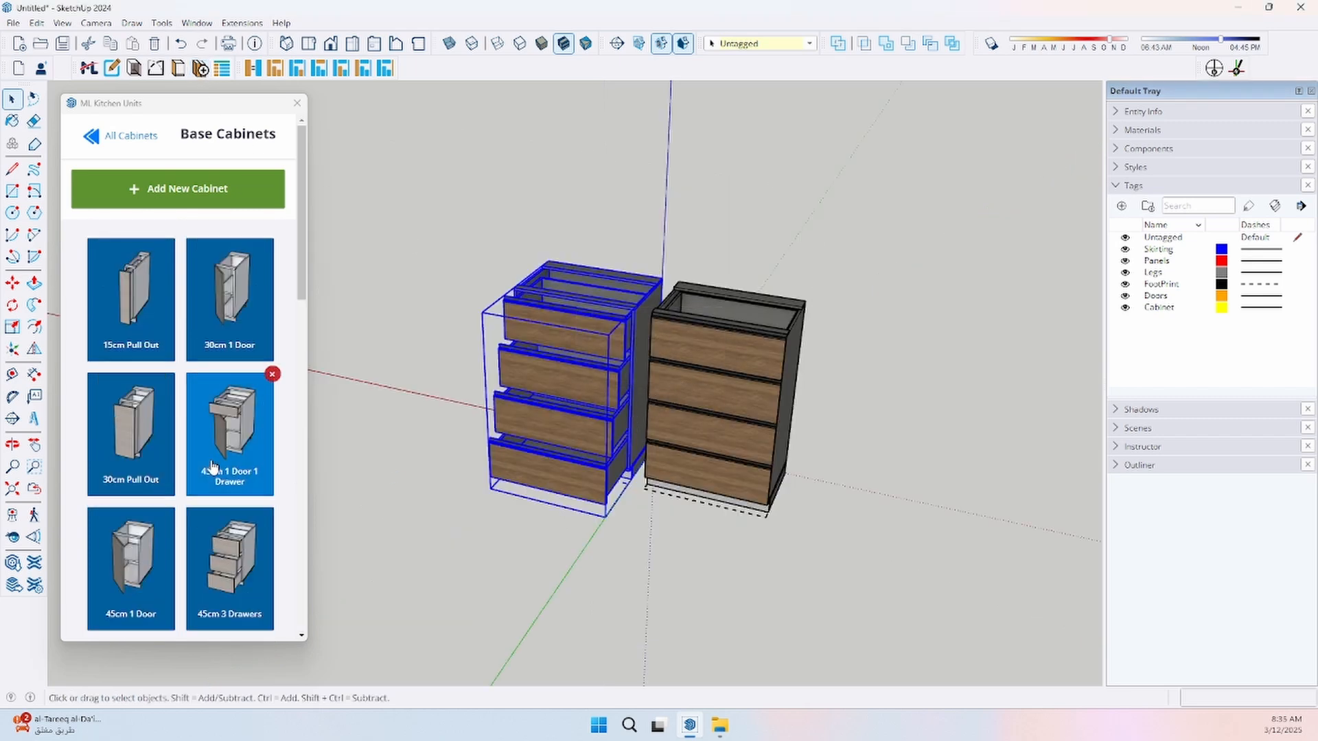
scroll(226, 474, "down", 10)
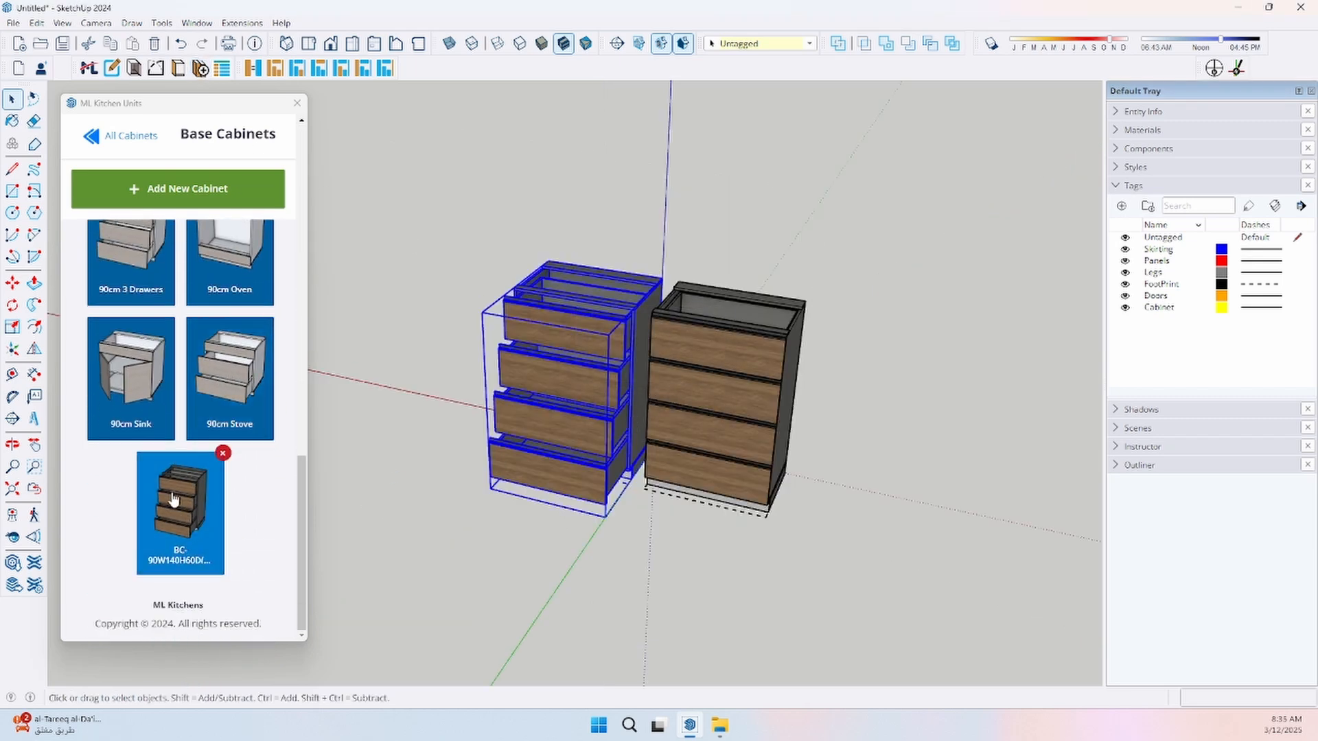
middle_click_drag(451, 451, 744, 418)
middle_click_drag(538, 414, 599, 413)
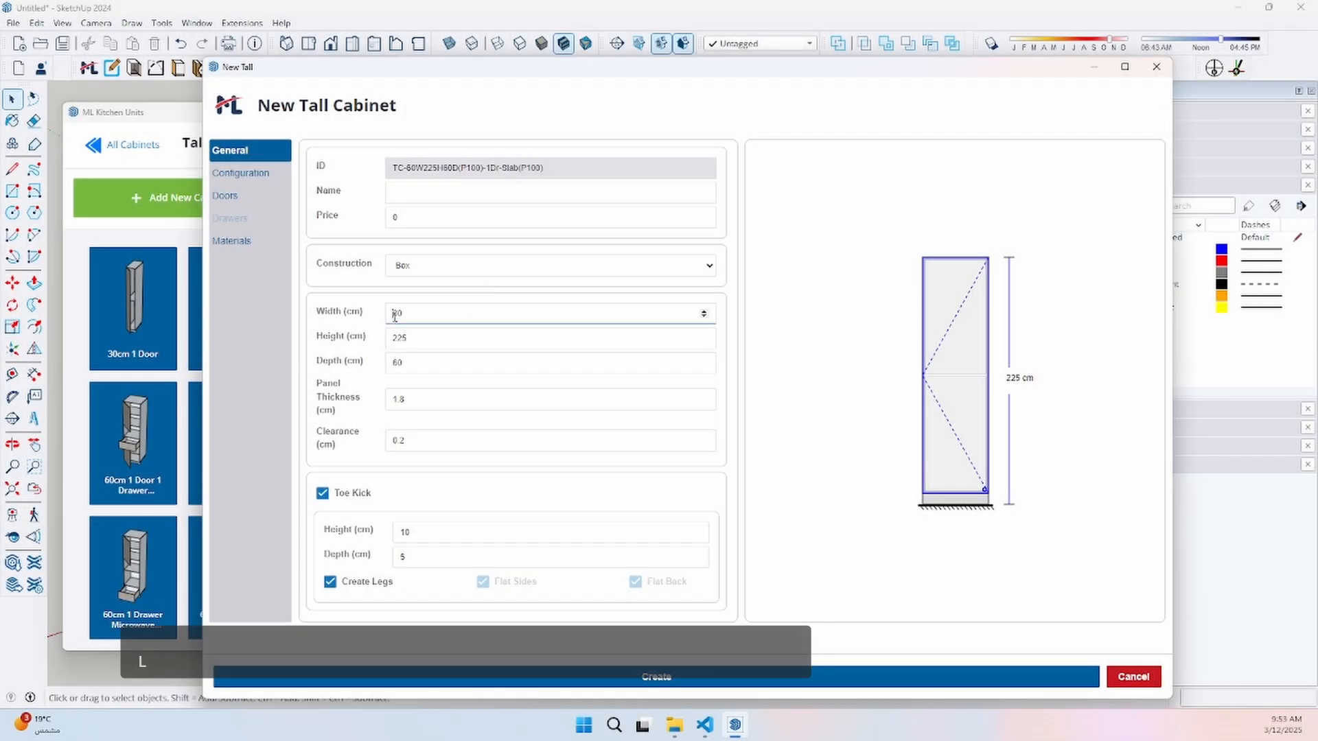
Set the new tall cabinet's width to 90 cm
double_click(394, 317)
type("90")
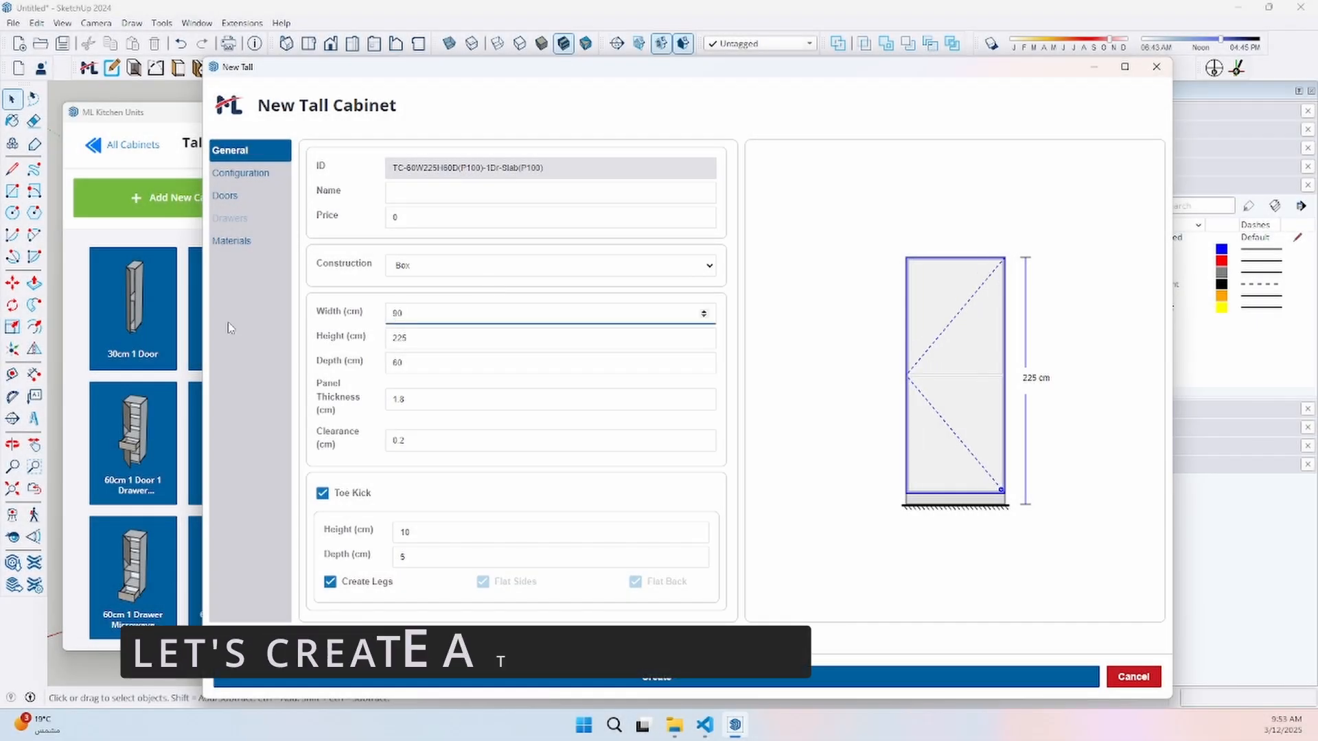
Make the tall cabinet's first section a Double Door and add a second Double Door section below it
left_click(267, 175)
left_click(408, 177)
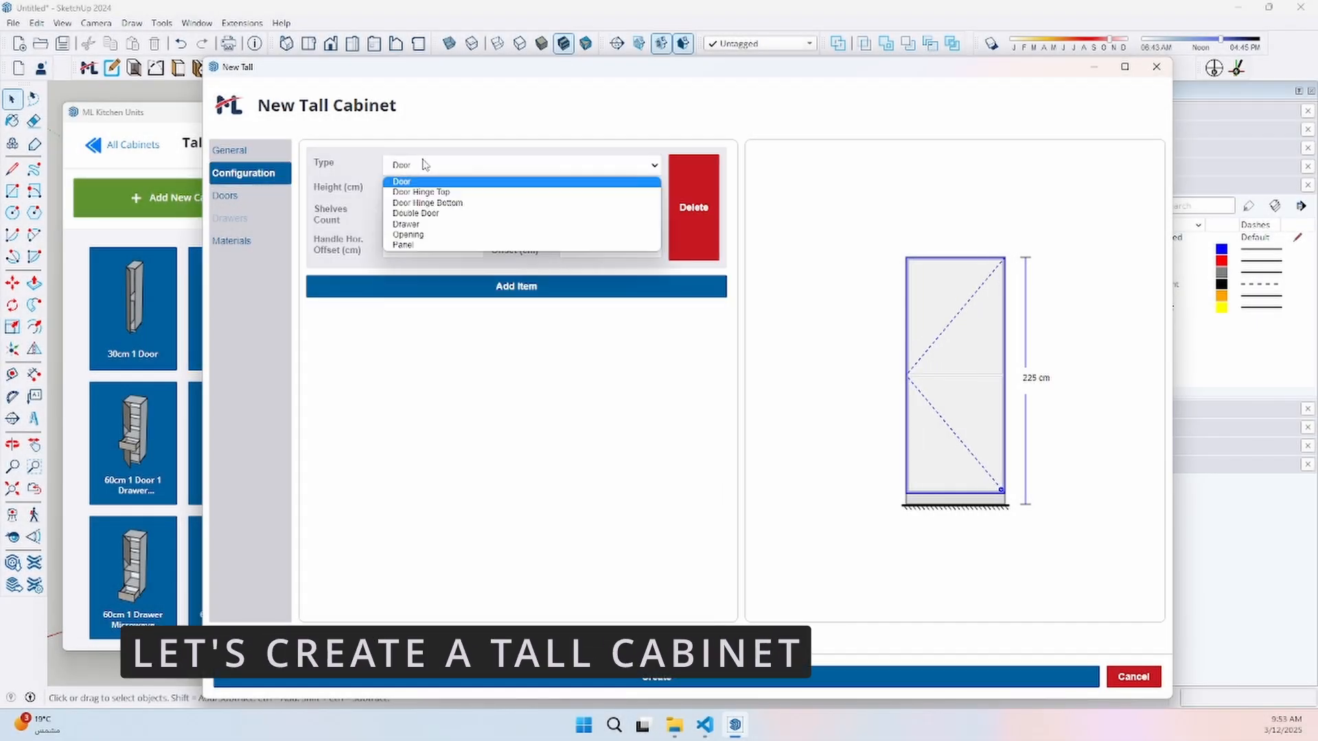
left_click(412, 211)
left_click(451, 283)
left_click(445, 294)
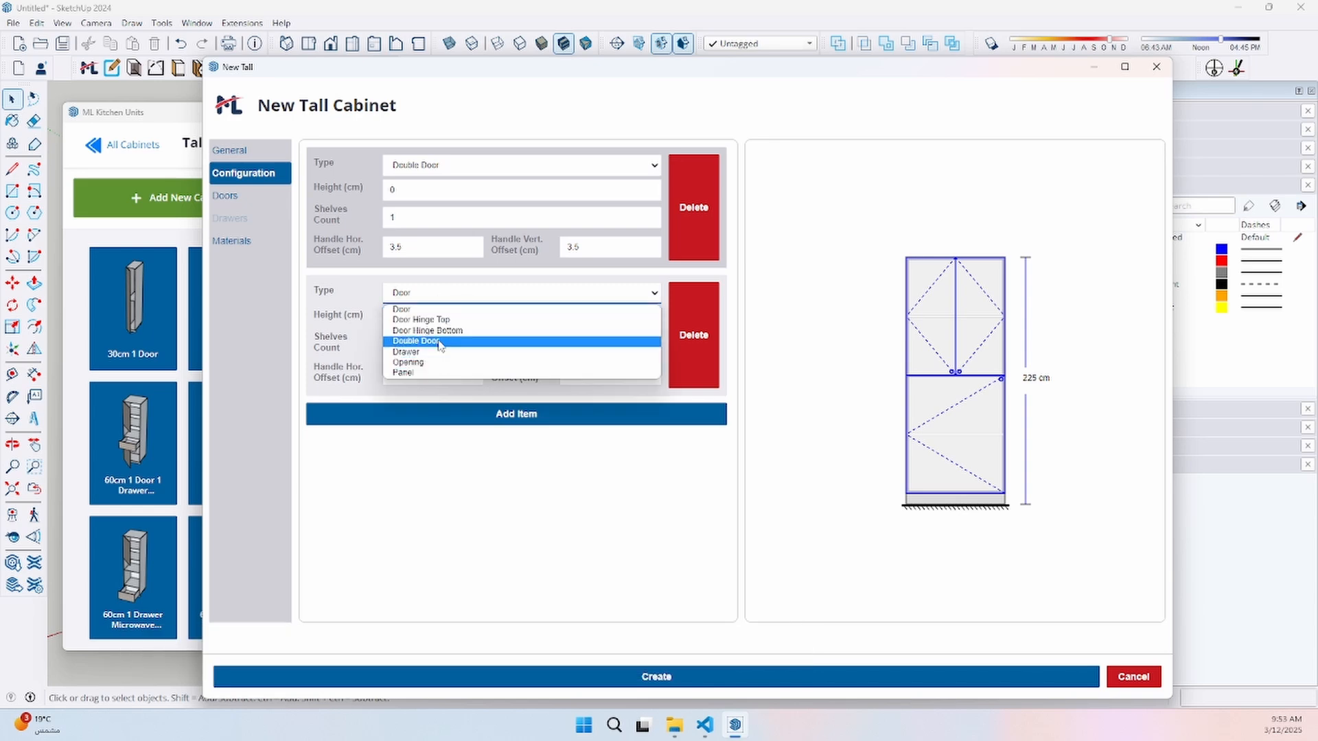
left_click(439, 340)
Add an Opening section and move it up between the two double-door sections
left_click(450, 414)
left_click(452, 421)
left_click(437, 490)
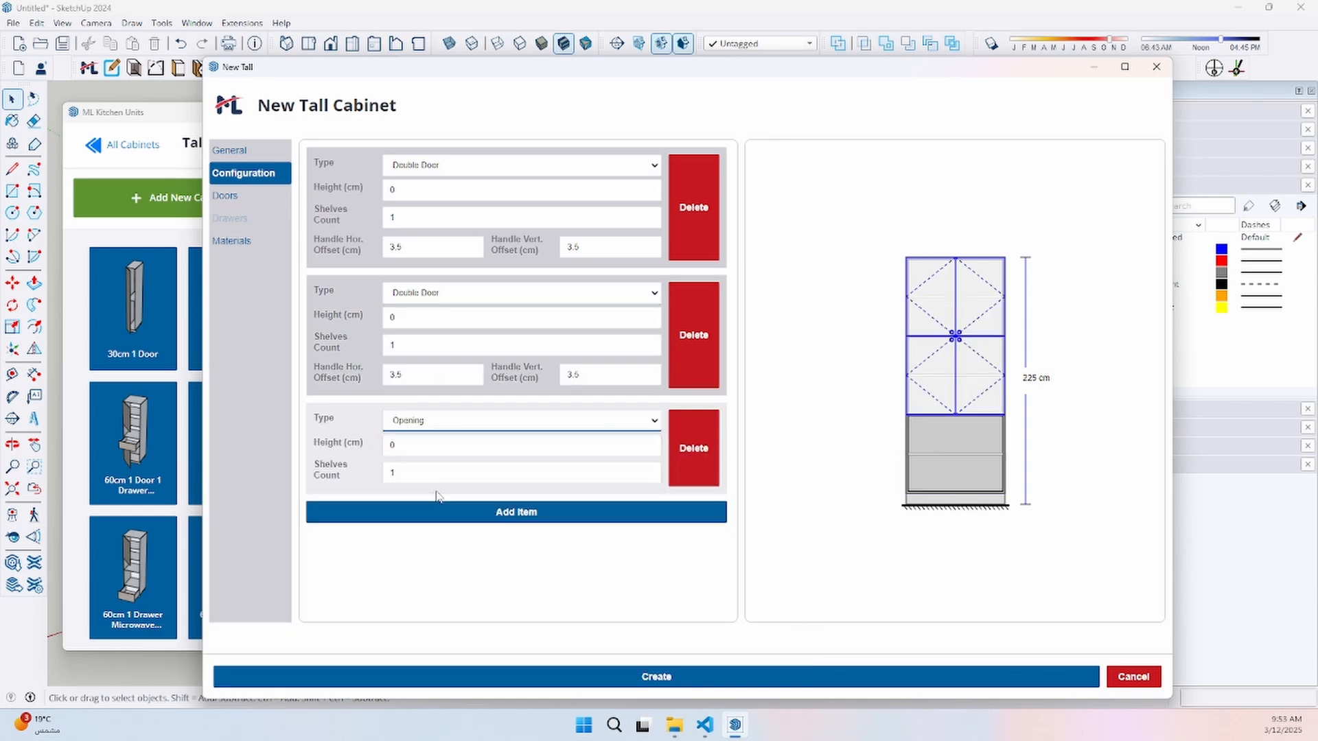
left_click_drag(355, 441, 353, 307)
Add a Drawer section 20 cm high and move it above the lower double-door section
left_click(431, 512)
left_click(431, 518)
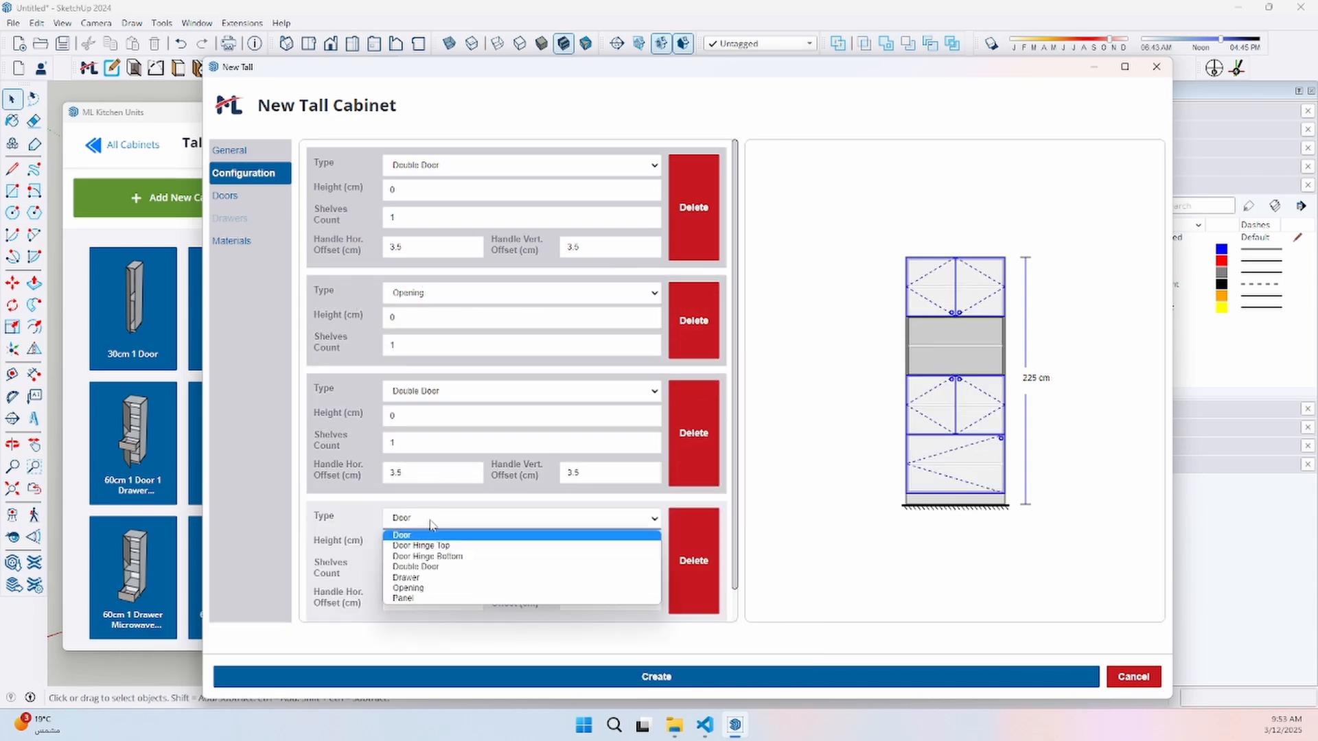
left_click(421, 580)
type("18")
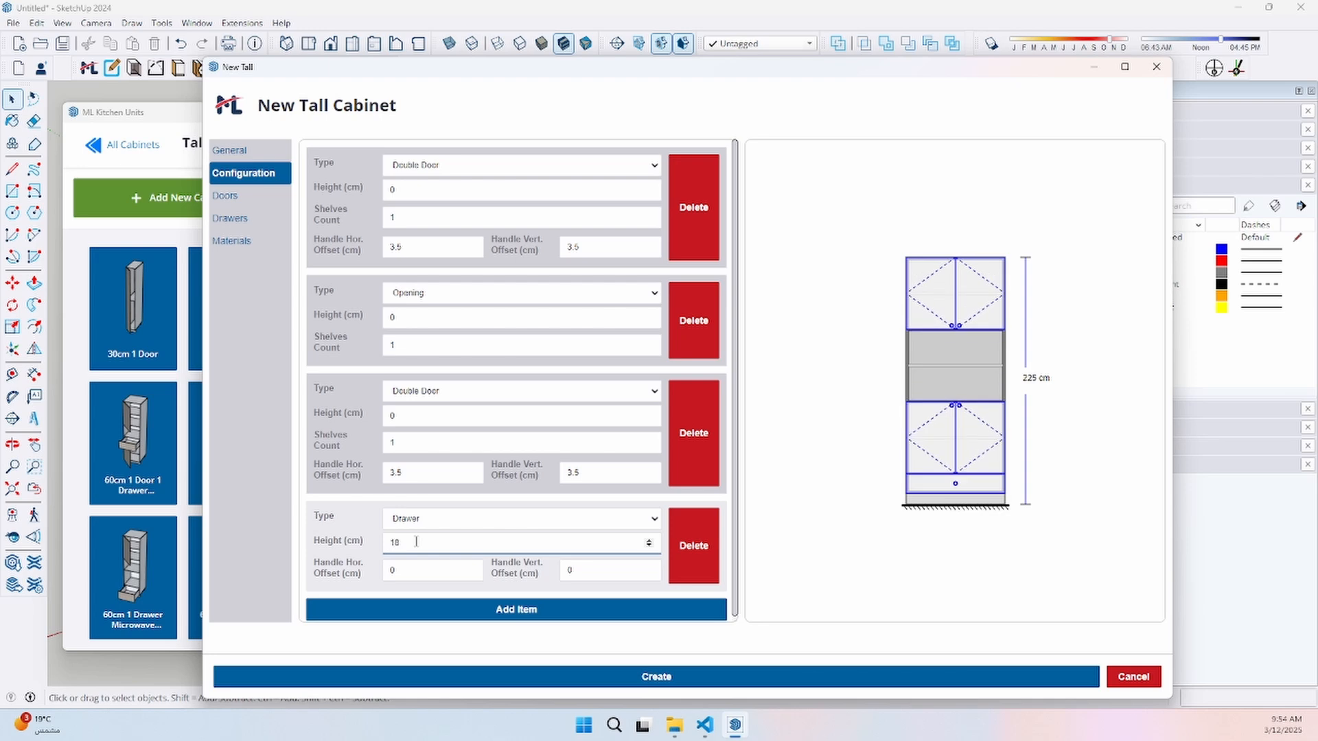
left_click_drag(350, 548, 347, 412)
Set the upper double doors to 80 cm and the lower ones to 70 cm high, and place the created cabinet at the origin
type("80")
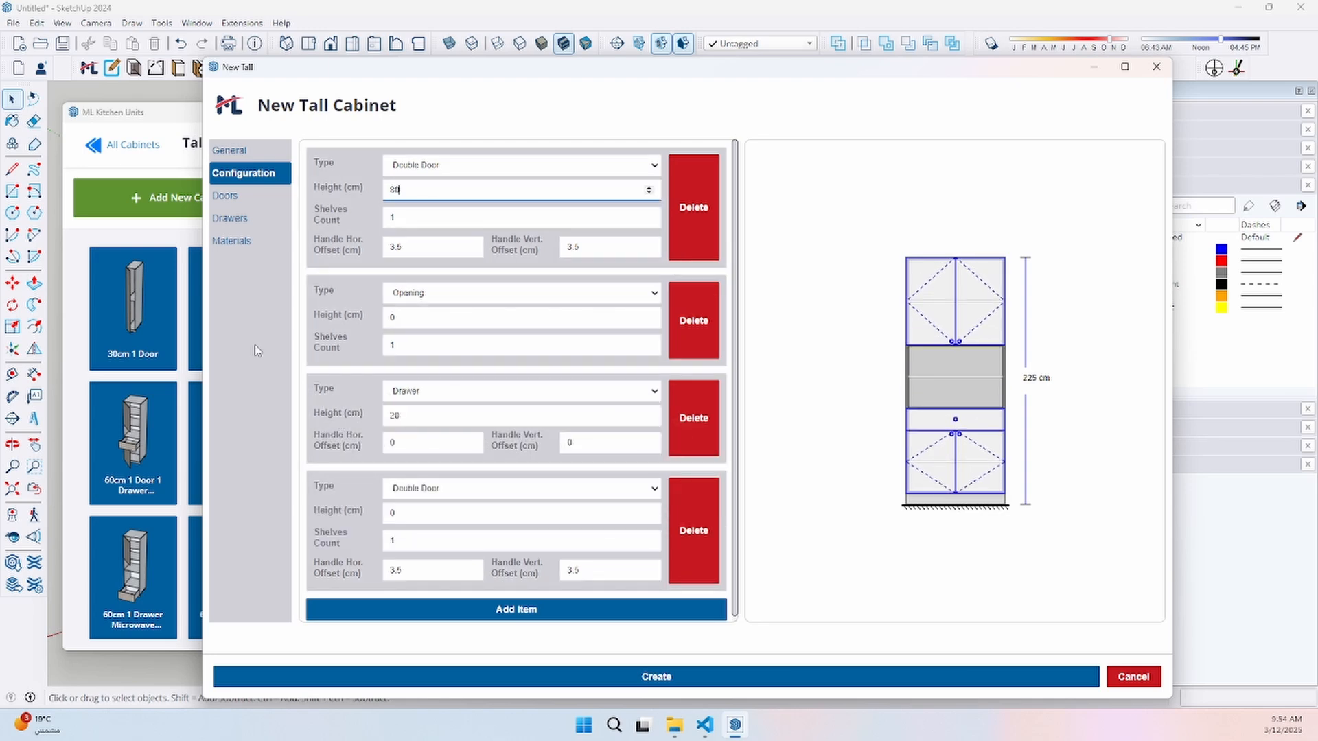
left_click(405, 512)
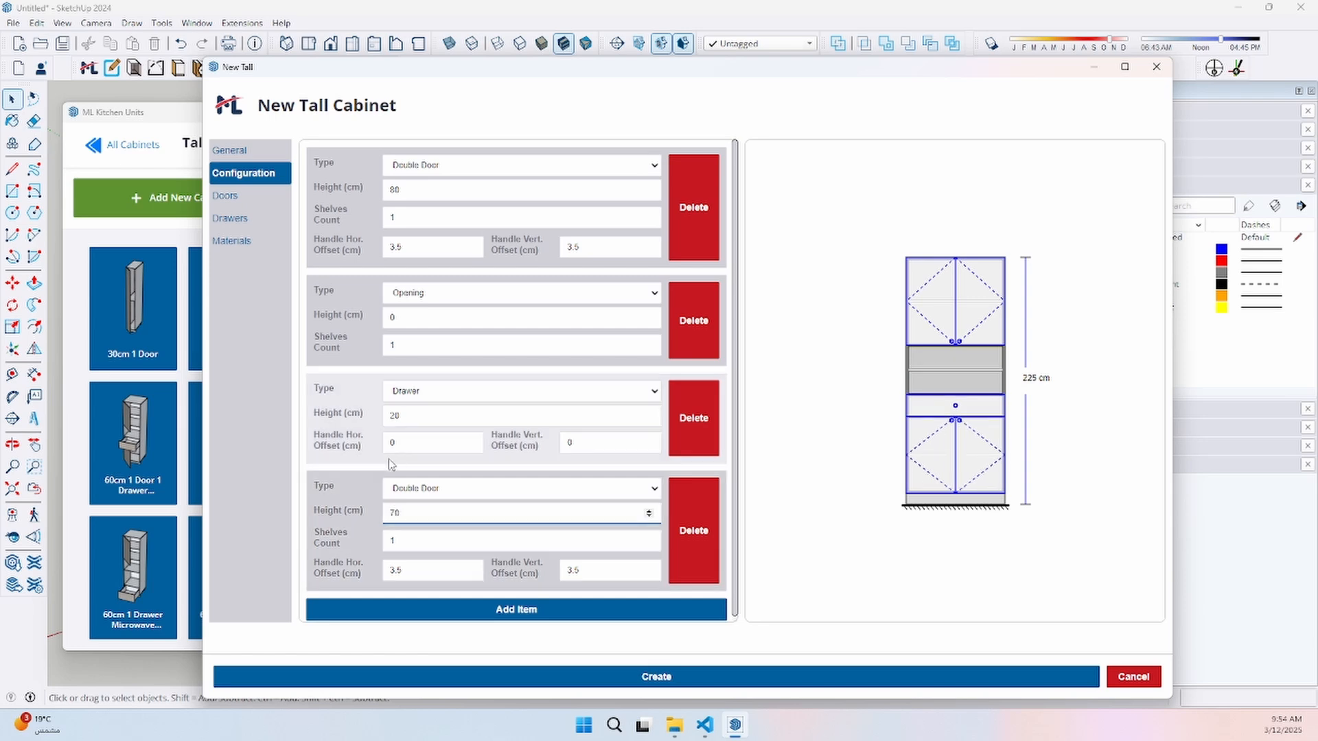
left_click(662, 676)
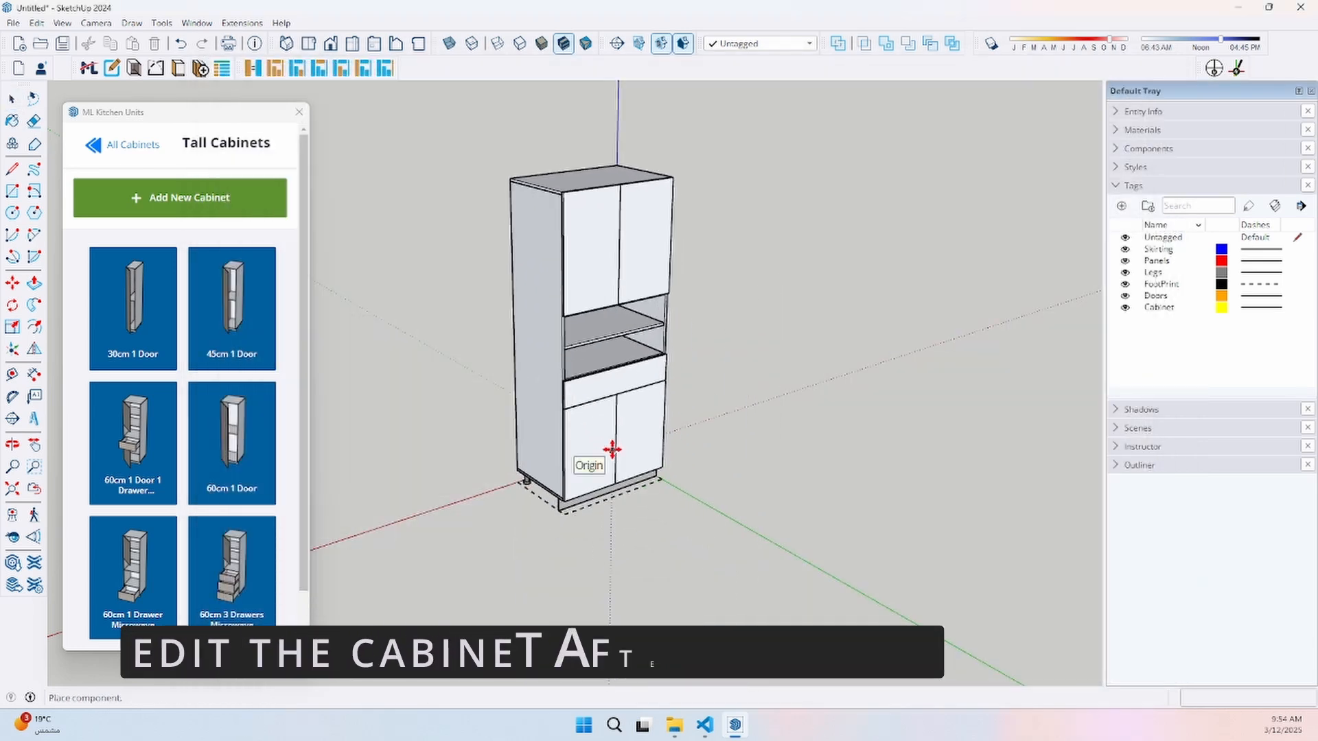
left_click(588, 454)
Edit the tall cabinet's materials, applying A406 to the doors and drawers and P400 to the panels
left_click(112, 68)
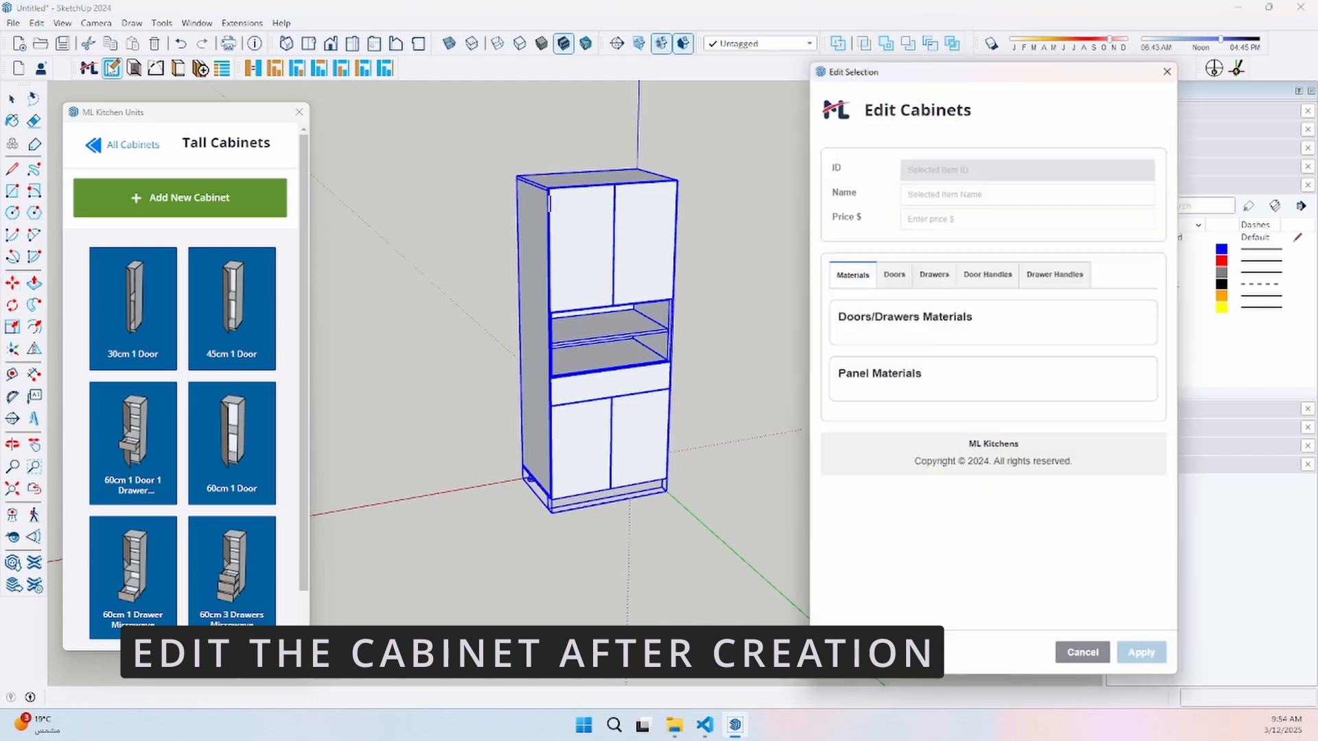
left_click(885, 367)
scroll(886, 368, "down", 2)
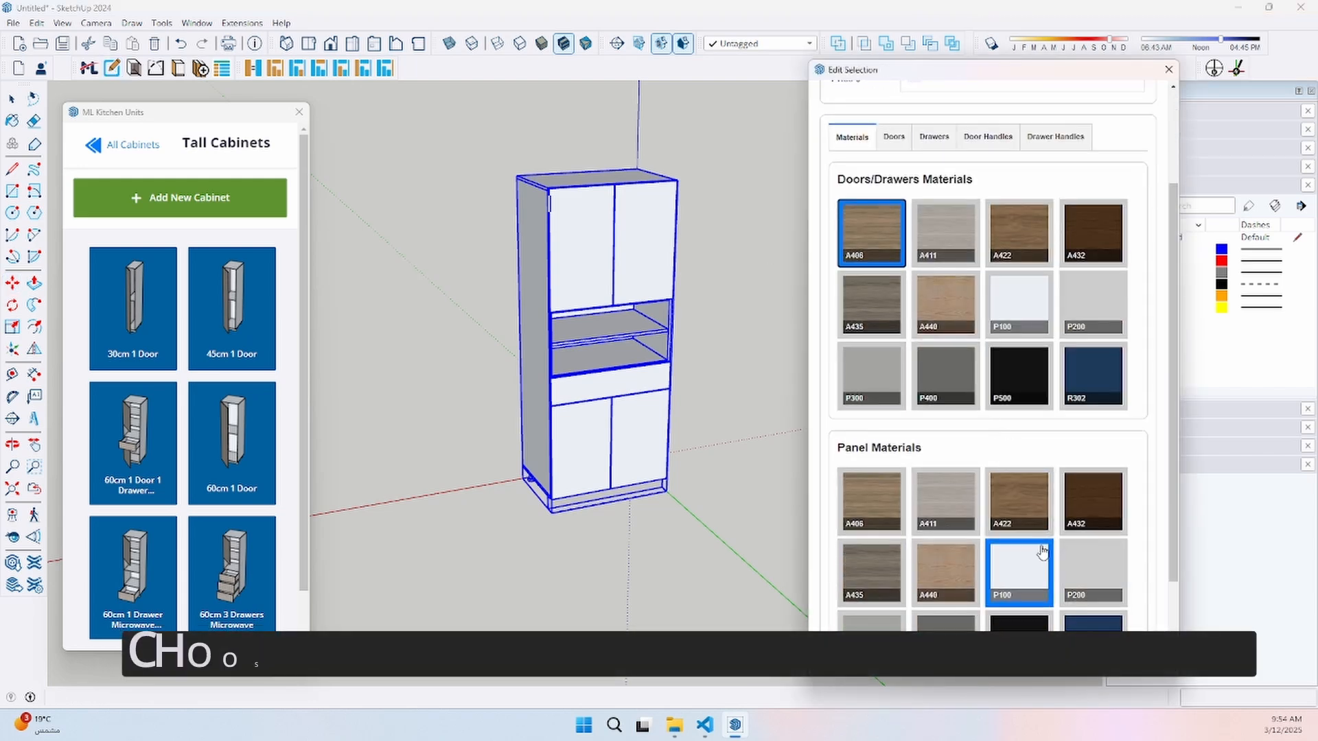
scroll(989, 412, "down", 2)
left_click(945, 520)
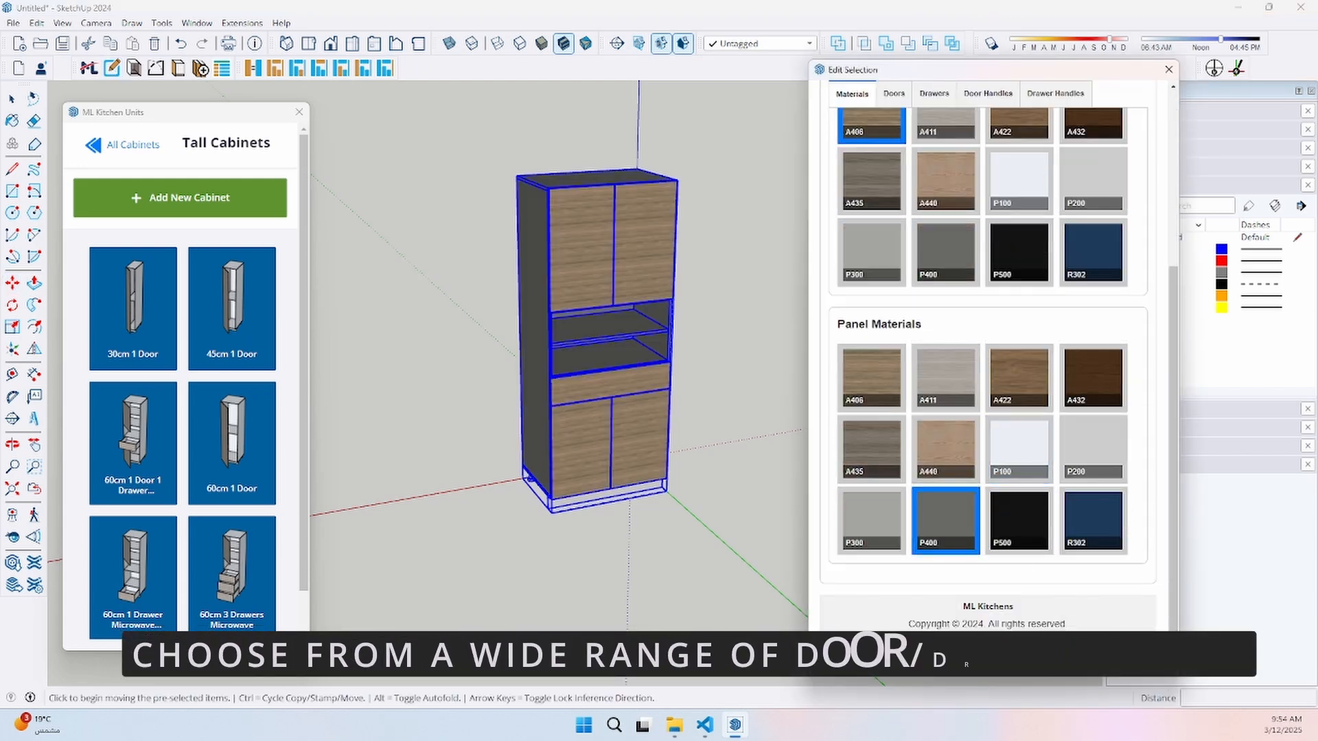
Change the tall cabinet's door style to Hplanks and apply it
left_click(894, 93)
left_click(1030, 405)
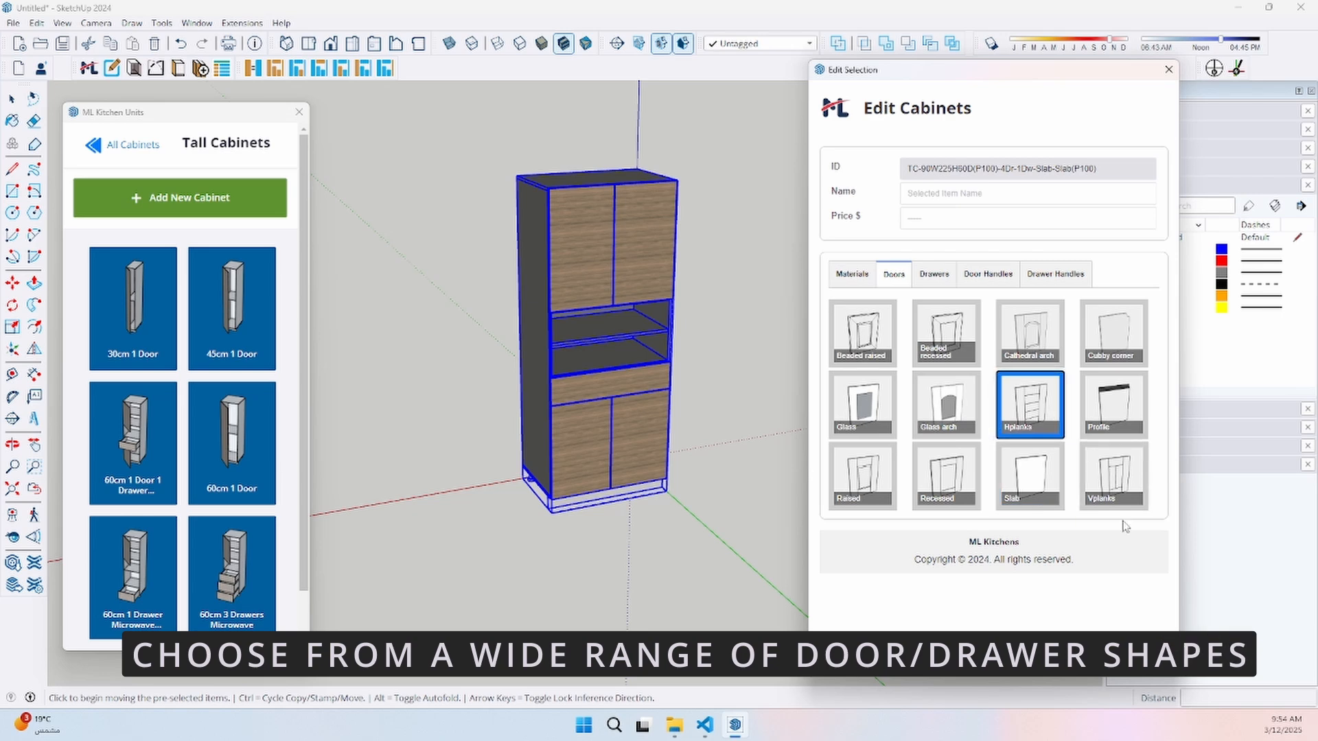
left_click(1143, 655)
scroll(595, 282, "up", 3)
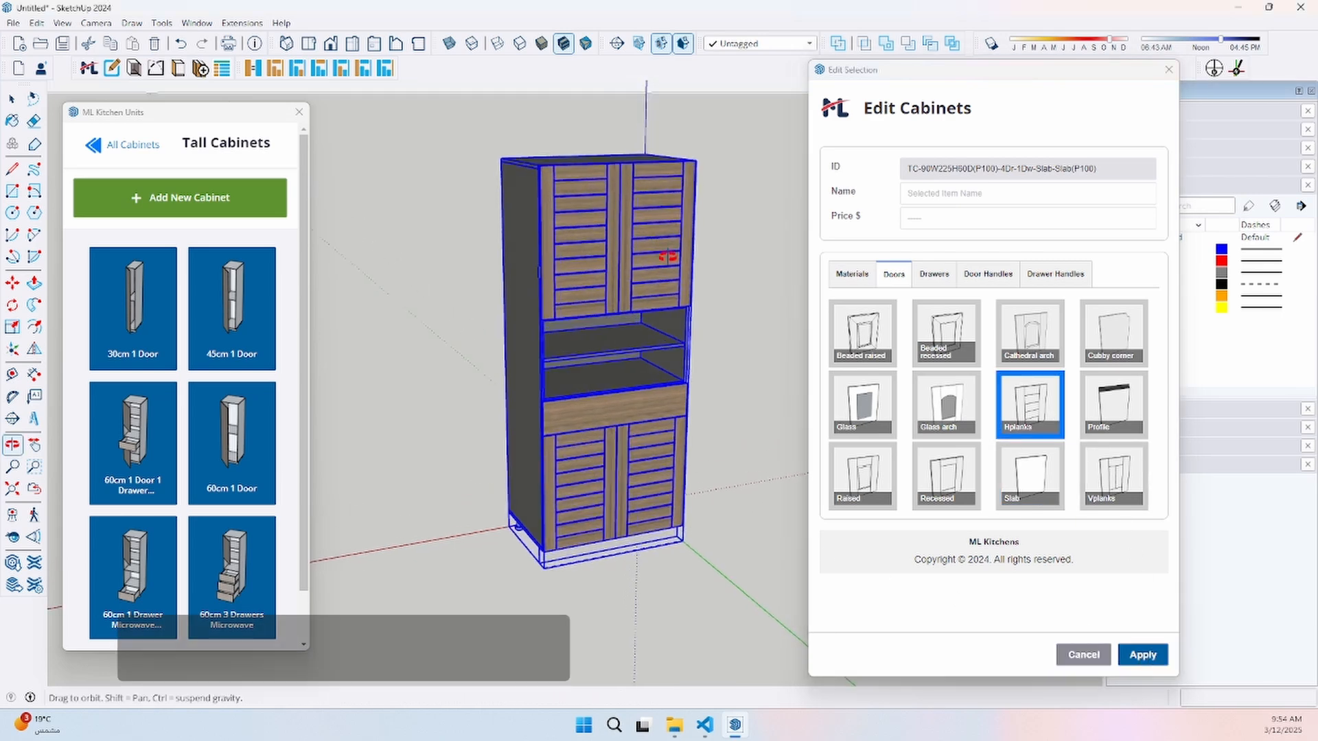
Fit the tall cabinet's doors with Doorhandle18 knobs
left_click(988, 274)
scroll(1071, 500, "down", 3)
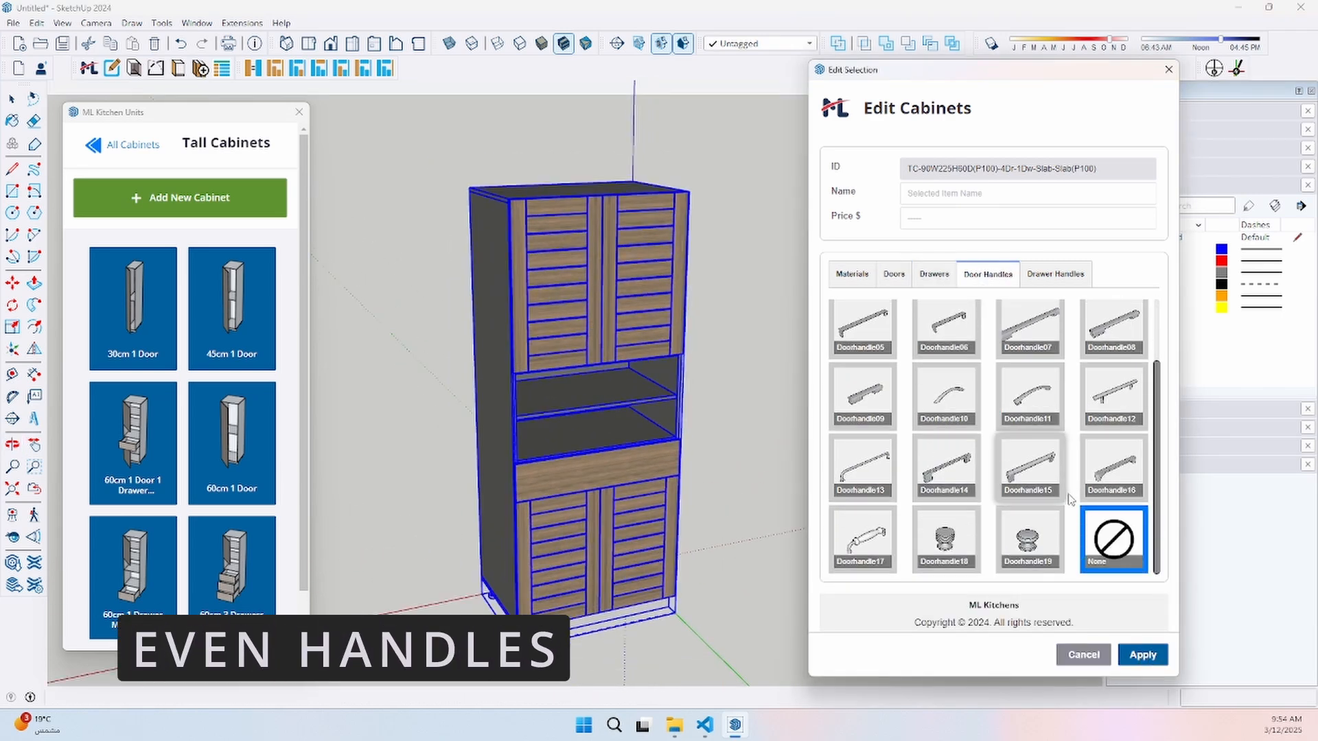
left_click(1139, 654)
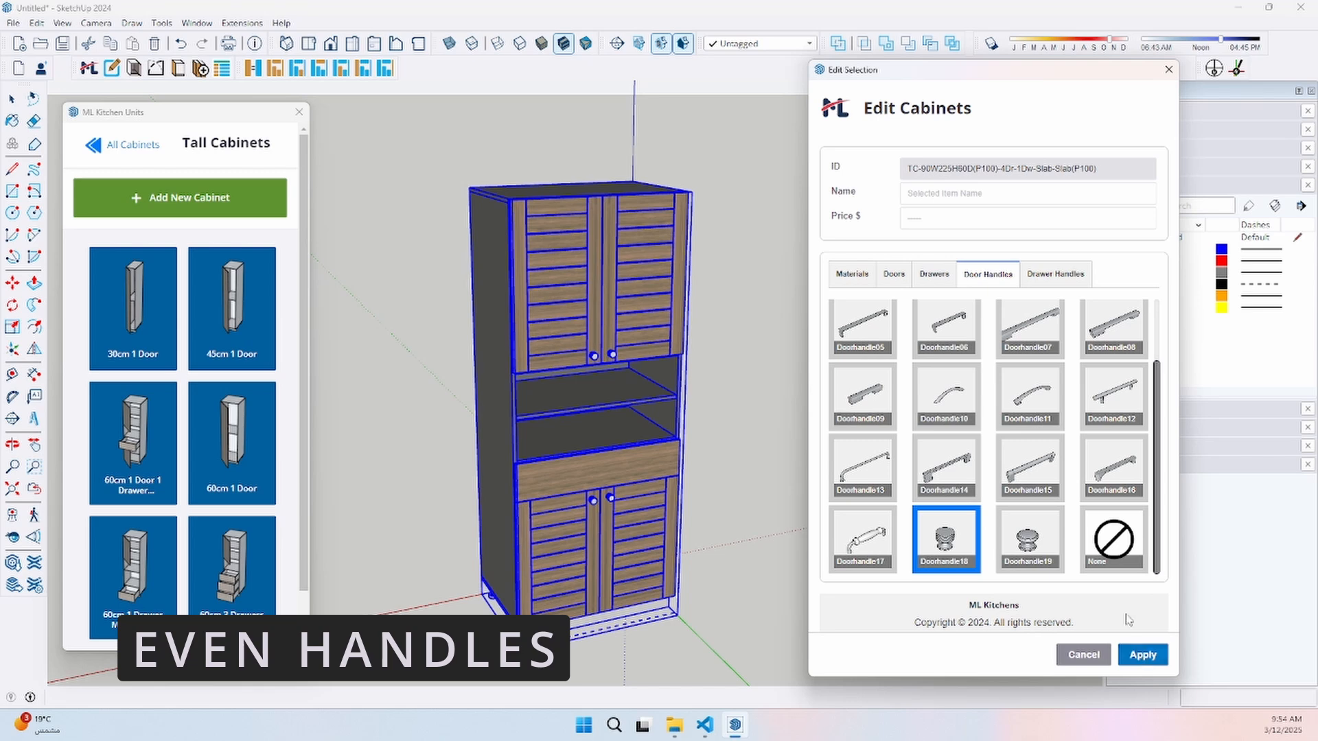
Apply the Recessed style and a handle to the tall cabinet's drawer, and finish editing the cabinet
left_click(934, 276)
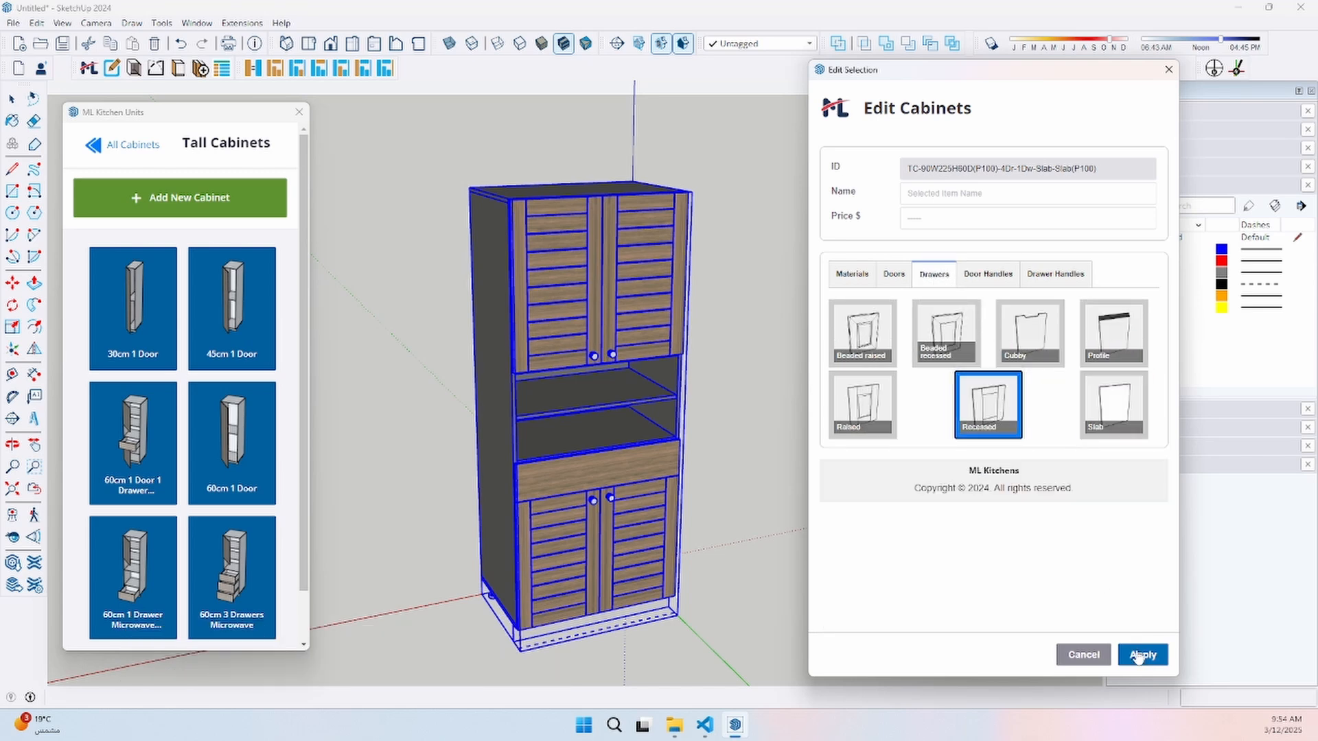
left_click(1050, 280)
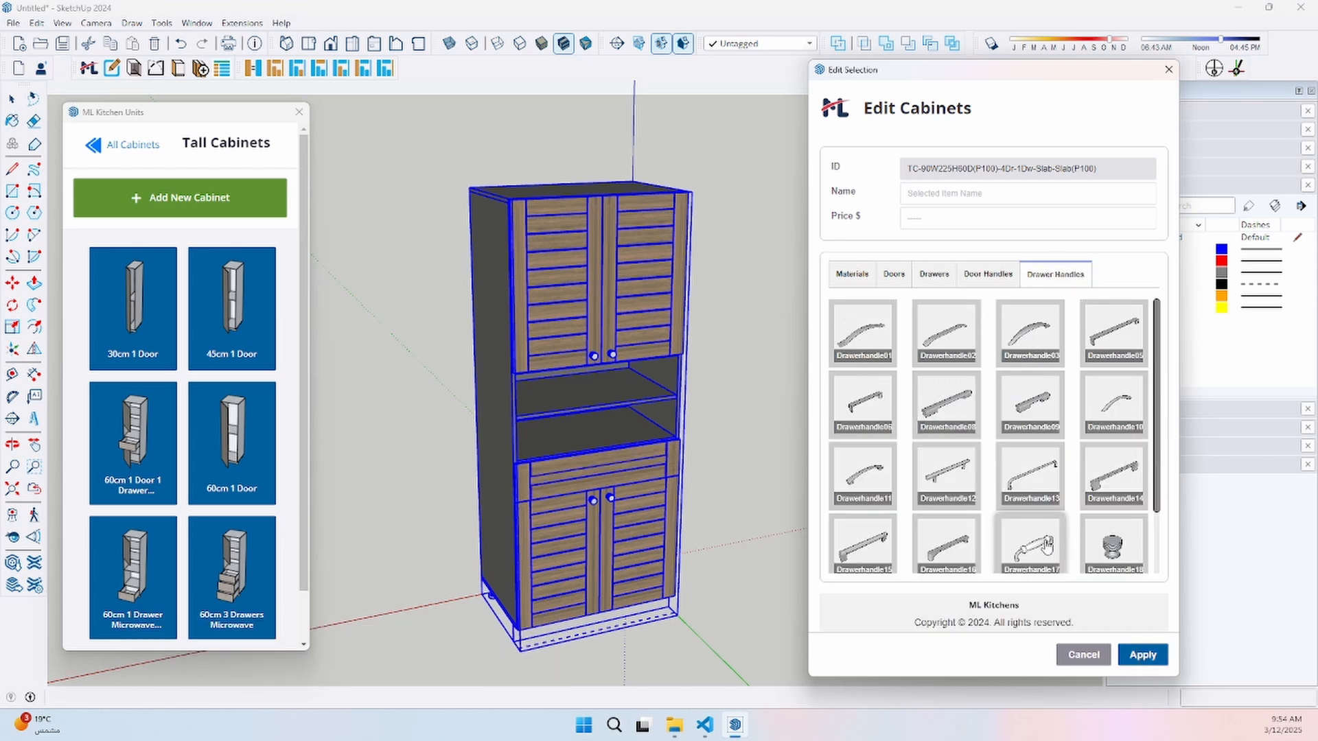
left_click(1168, 69)
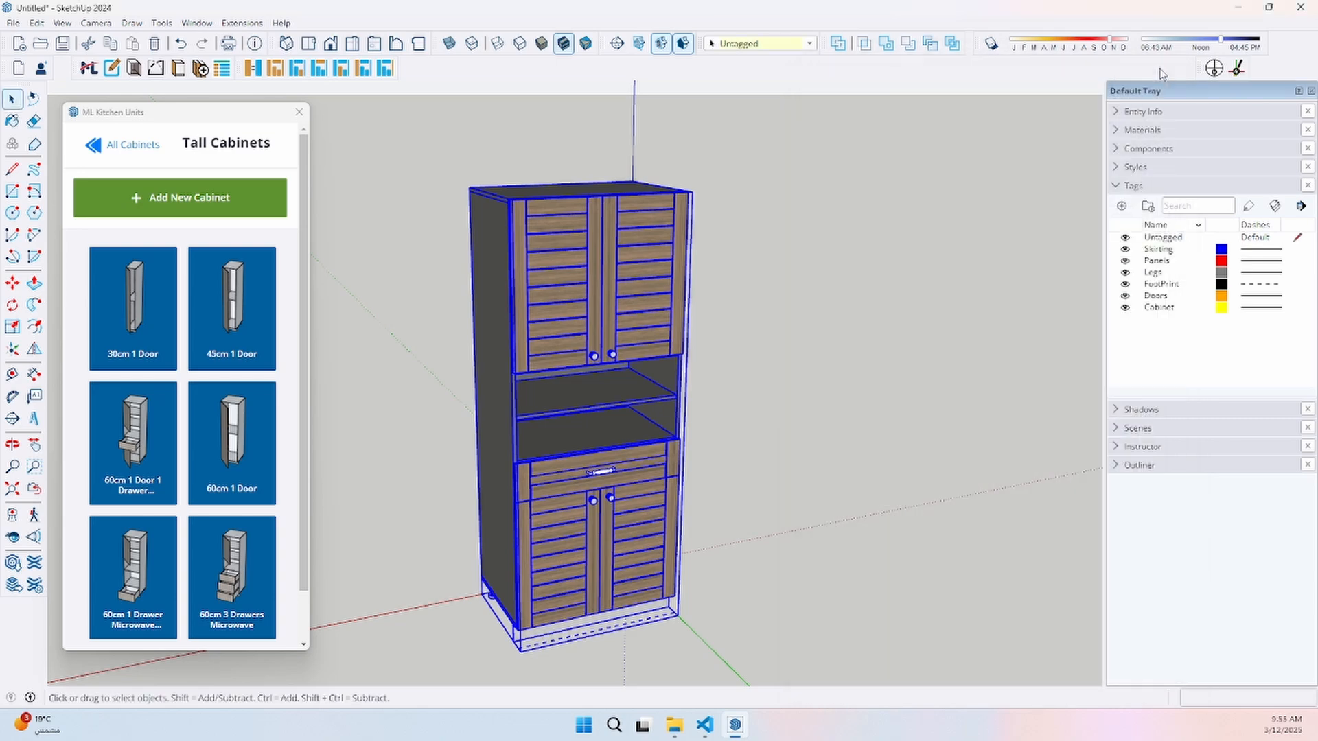
Open the tall cabinet's doors and drawer to inspect them from the other side, close them again and deselect the cabinet
left_click(134, 68)
left_click(723, 272)
middle_click_drag(672, 309, 336, 270)
left_click(590, 280)
left_click(133, 68)
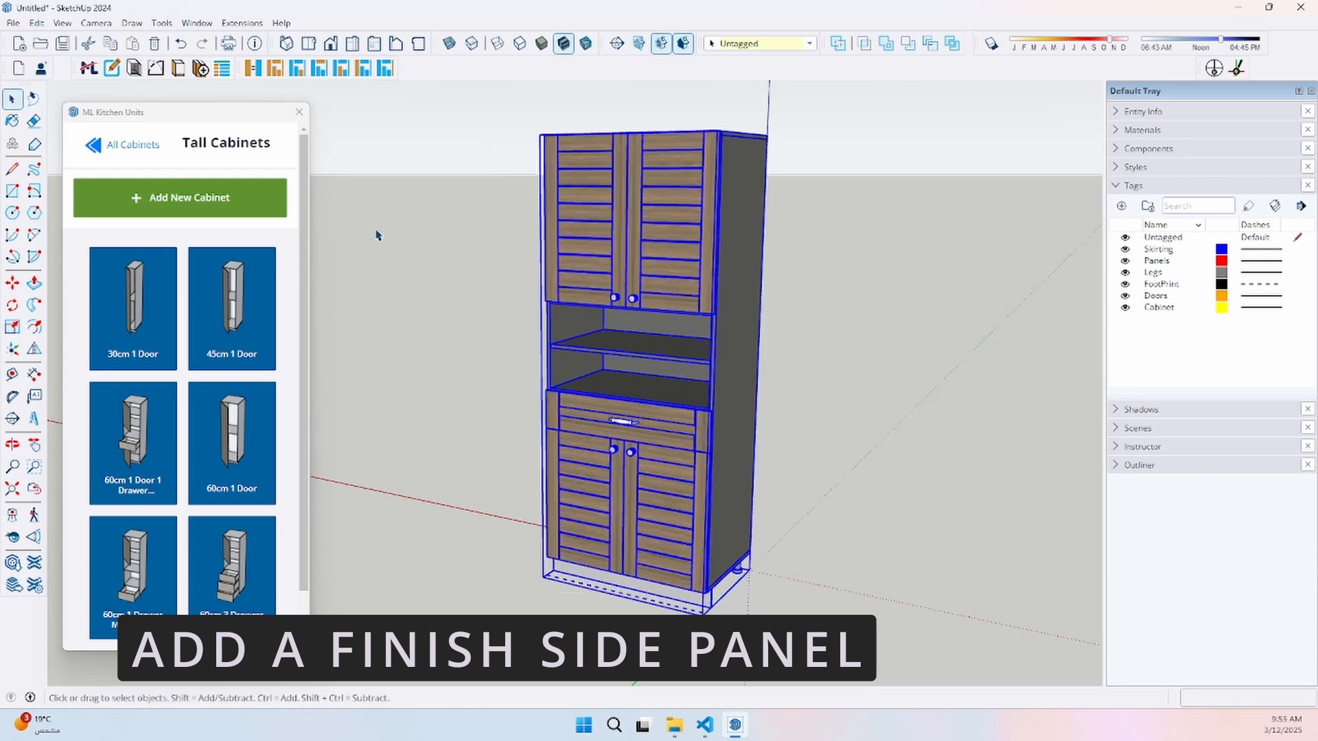
left_click(394, 245)
Add finish side panels to both sides of the tall cabinet
left_click(180, 72)
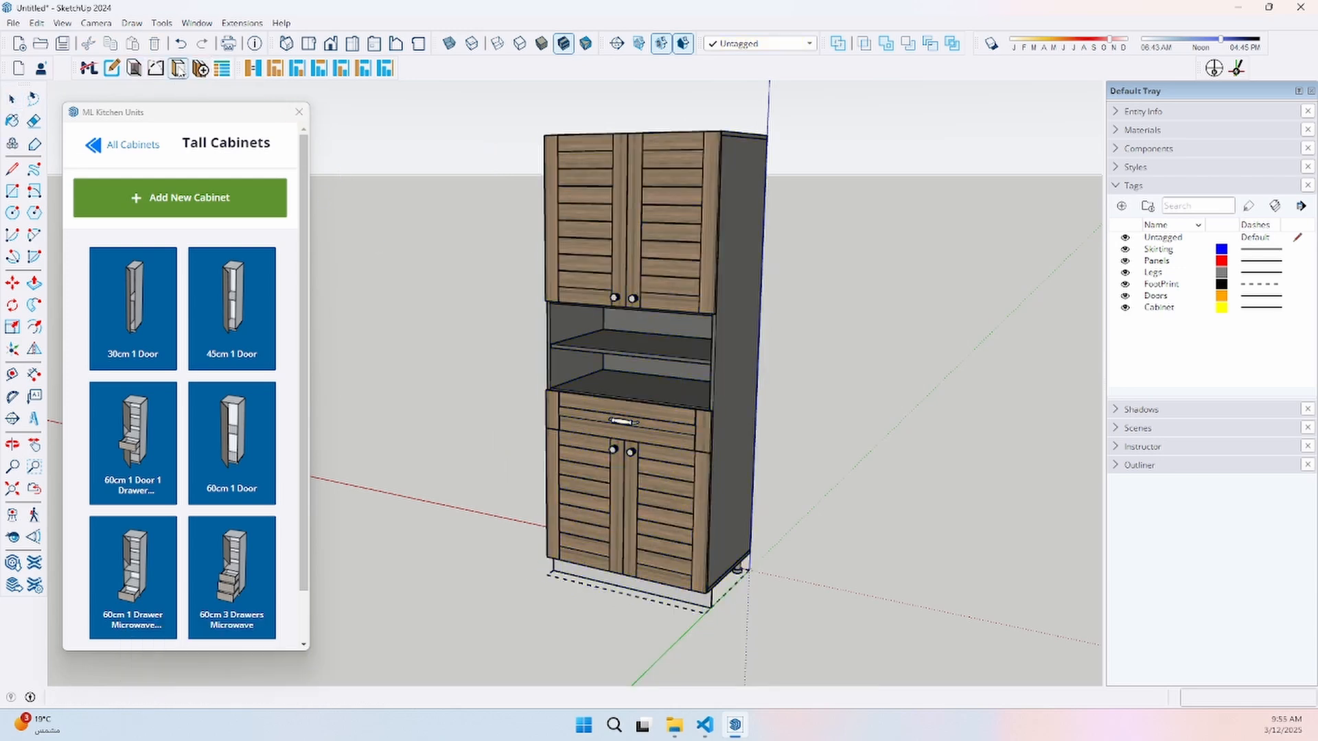
middle_click_drag(707, 280, 657, 319)
left_click(729, 292)
middle_click_drag(729, 292, 597, 297)
middle_click_drag(775, 305, 604, 357)
View the panelled tall cabinet with its doors and drawer open, and close them again
left_click(604, 357)
left_click(137, 71)
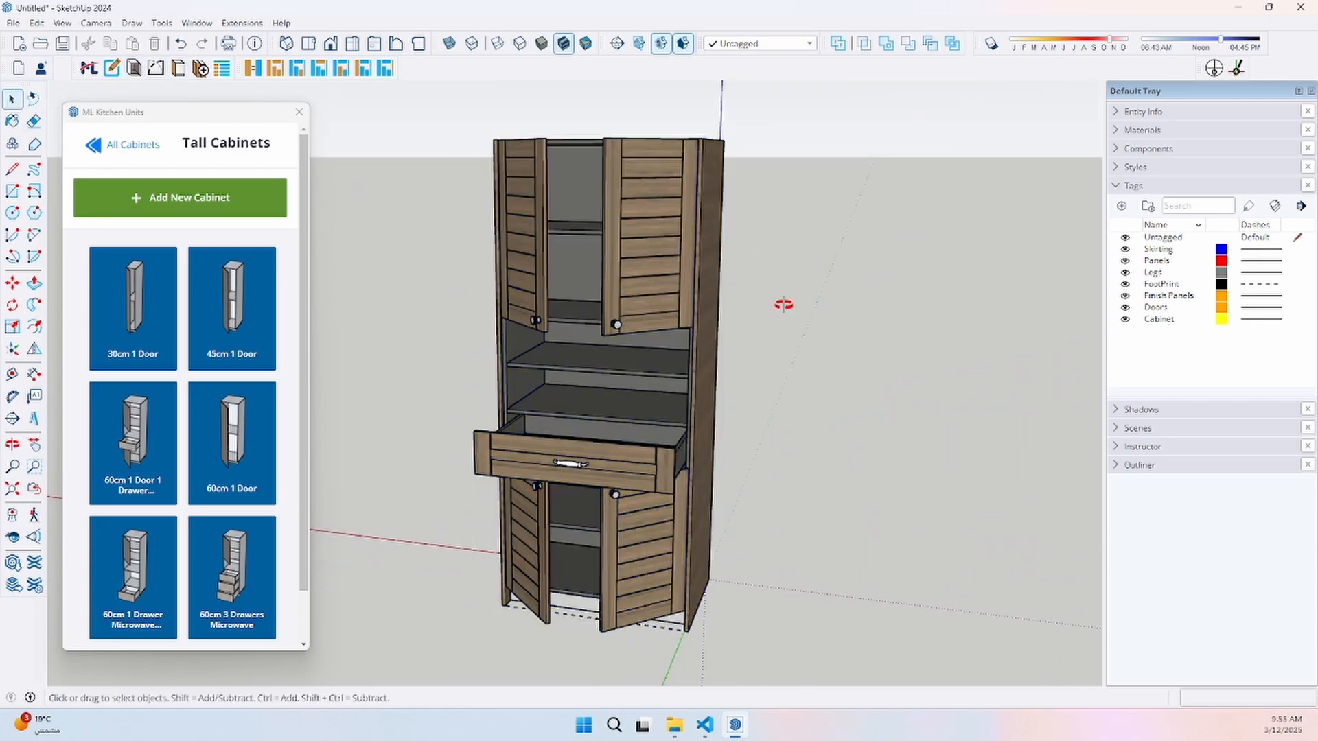
middle_click_drag(780, 303, 827, 238)
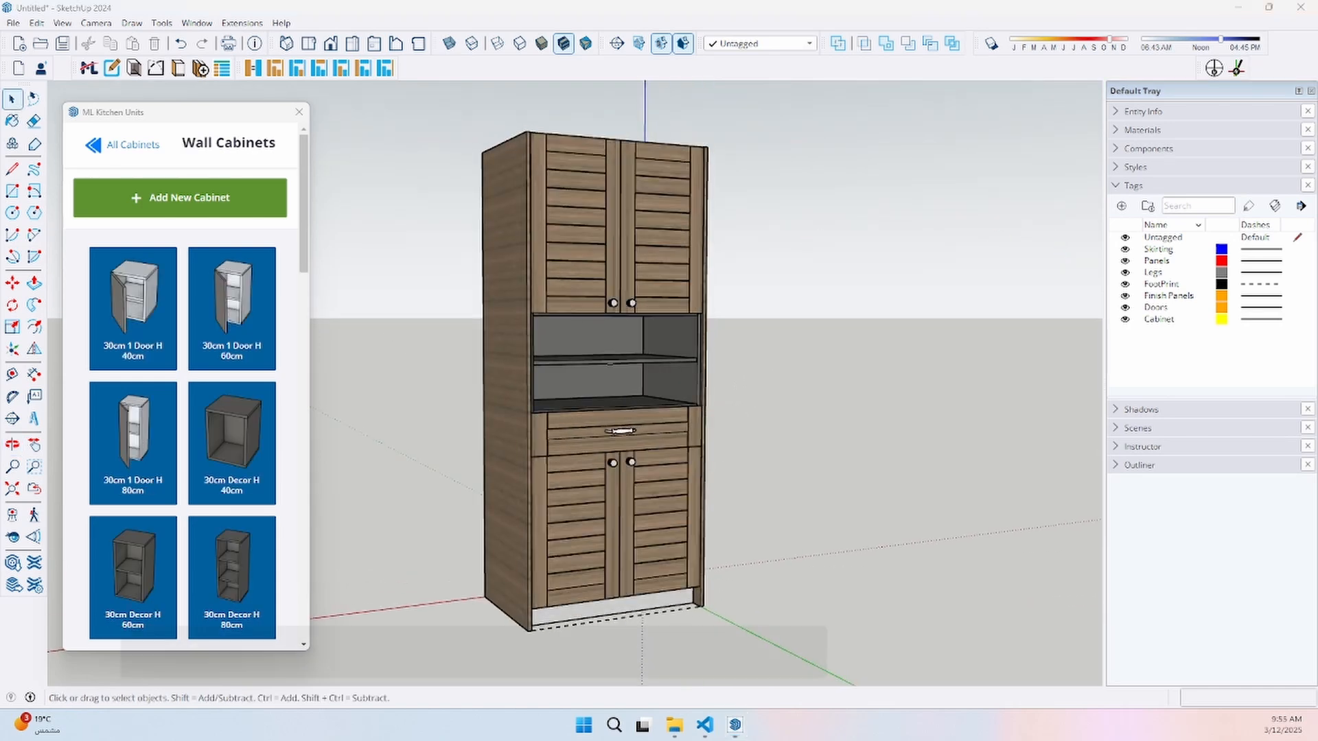
Start a new wall cabinet and set its height to 100 cm
left_click(184, 202)
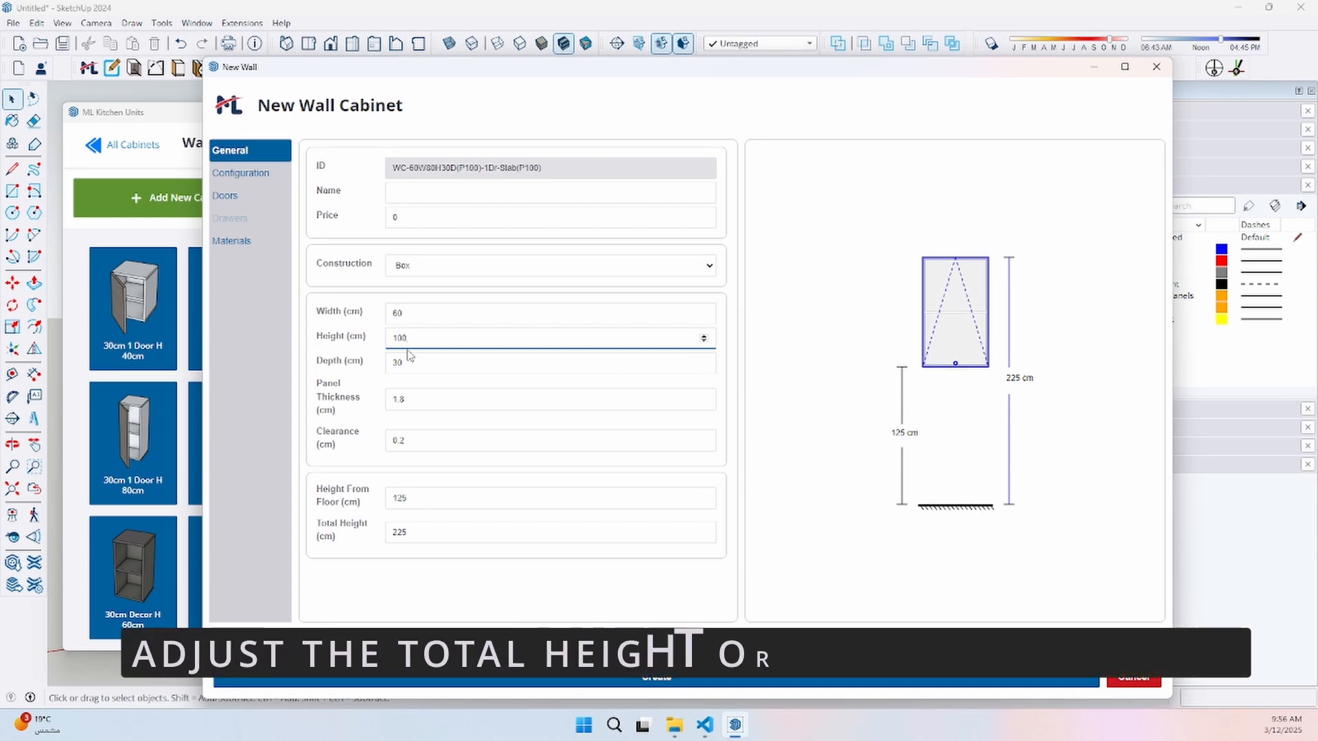
double_click(401, 338)
type("80")
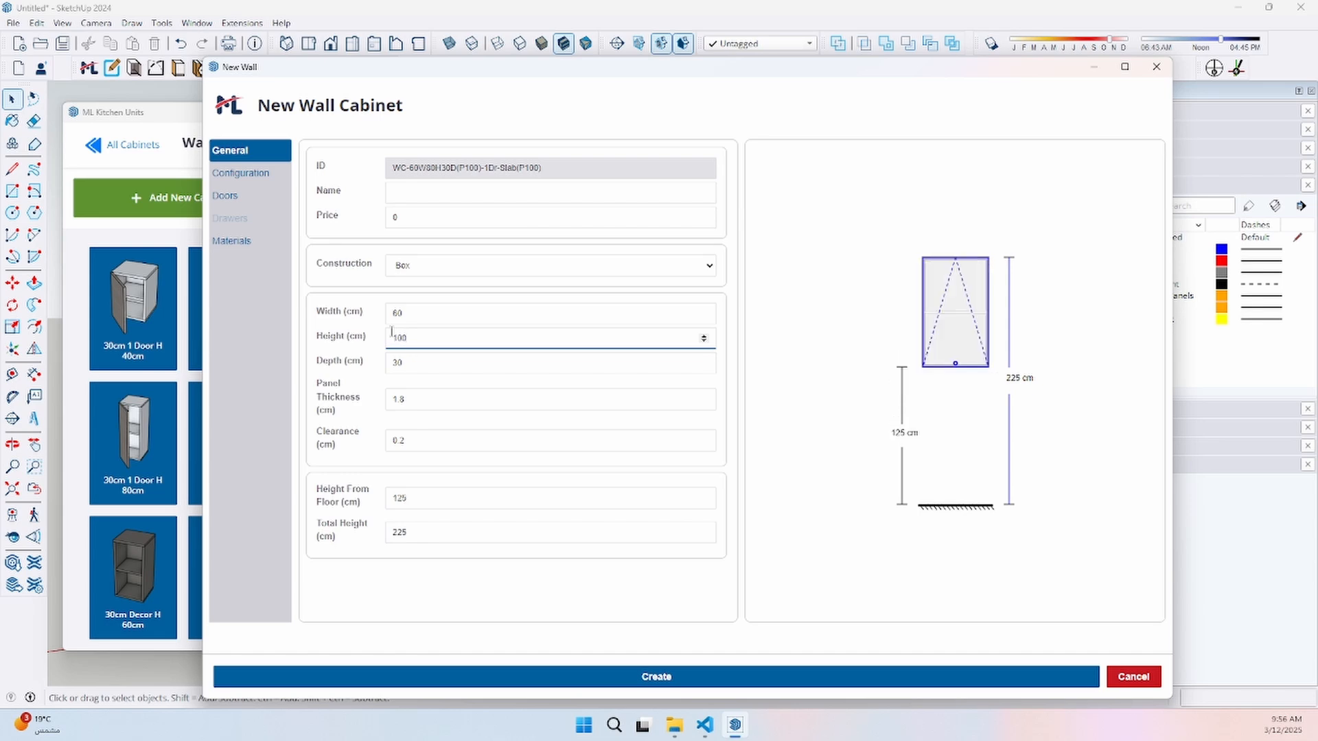
Add an Opening section 30 cm high without shelves below the wall cabinet's top-hinged door
left_click(243, 173)
left_click(517, 285)
left_click(465, 293)
left_click(427, 362)
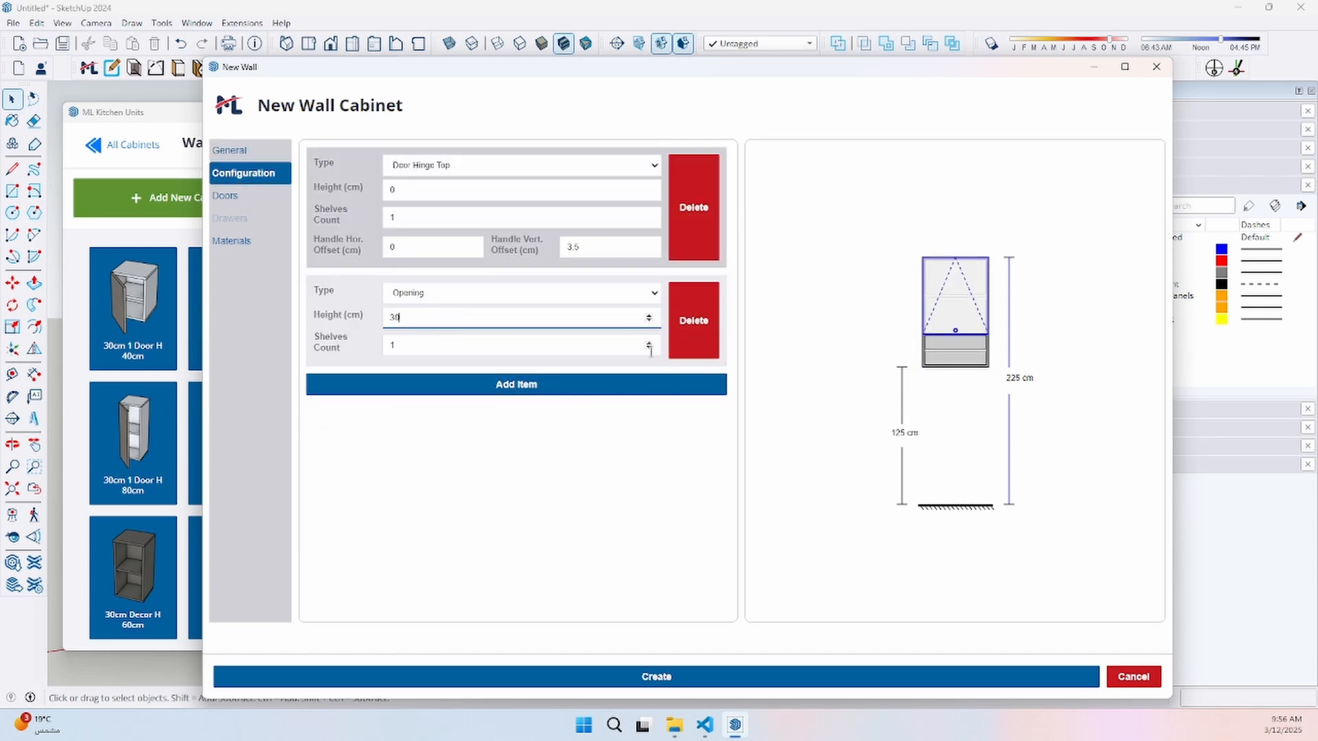
Give the wall cabinet an Hplanks door with the Doorhandle18 knob
left_click(244, 199)
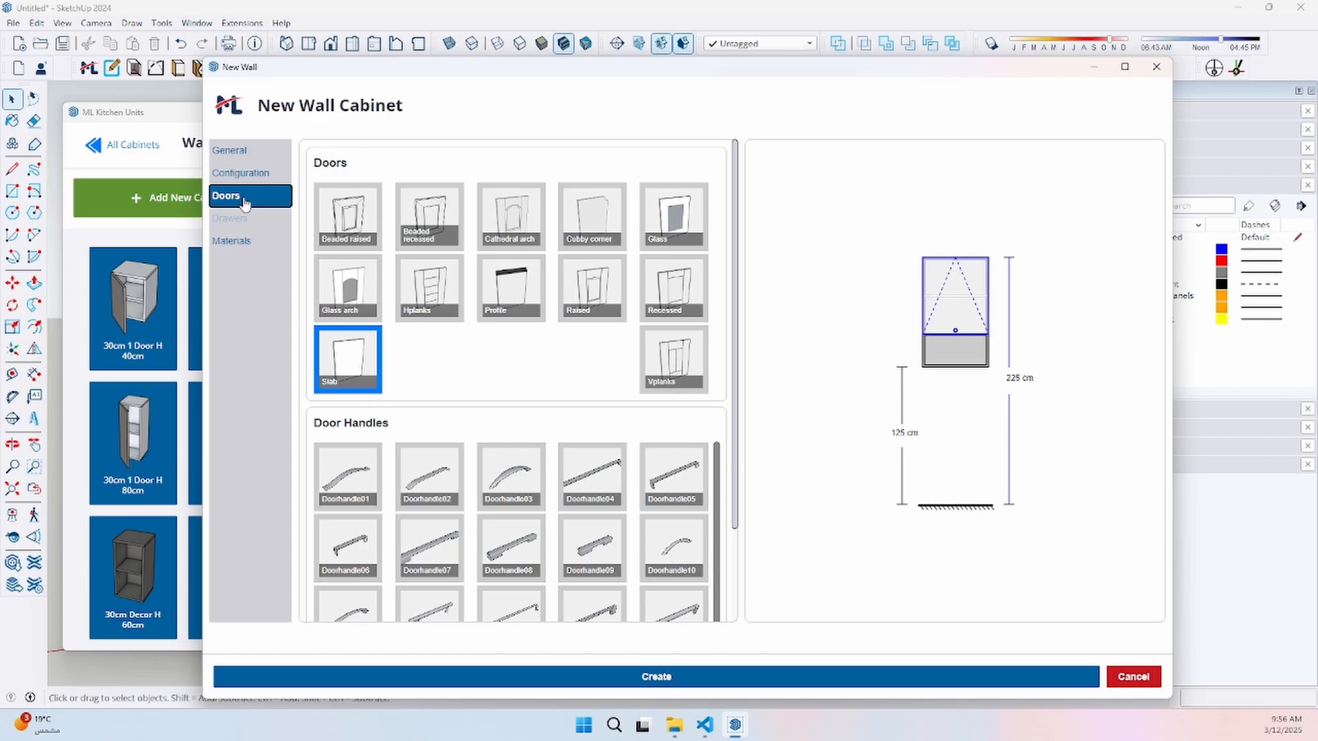
left_click(418, 302)
scroll(422, 329, "down", 3)
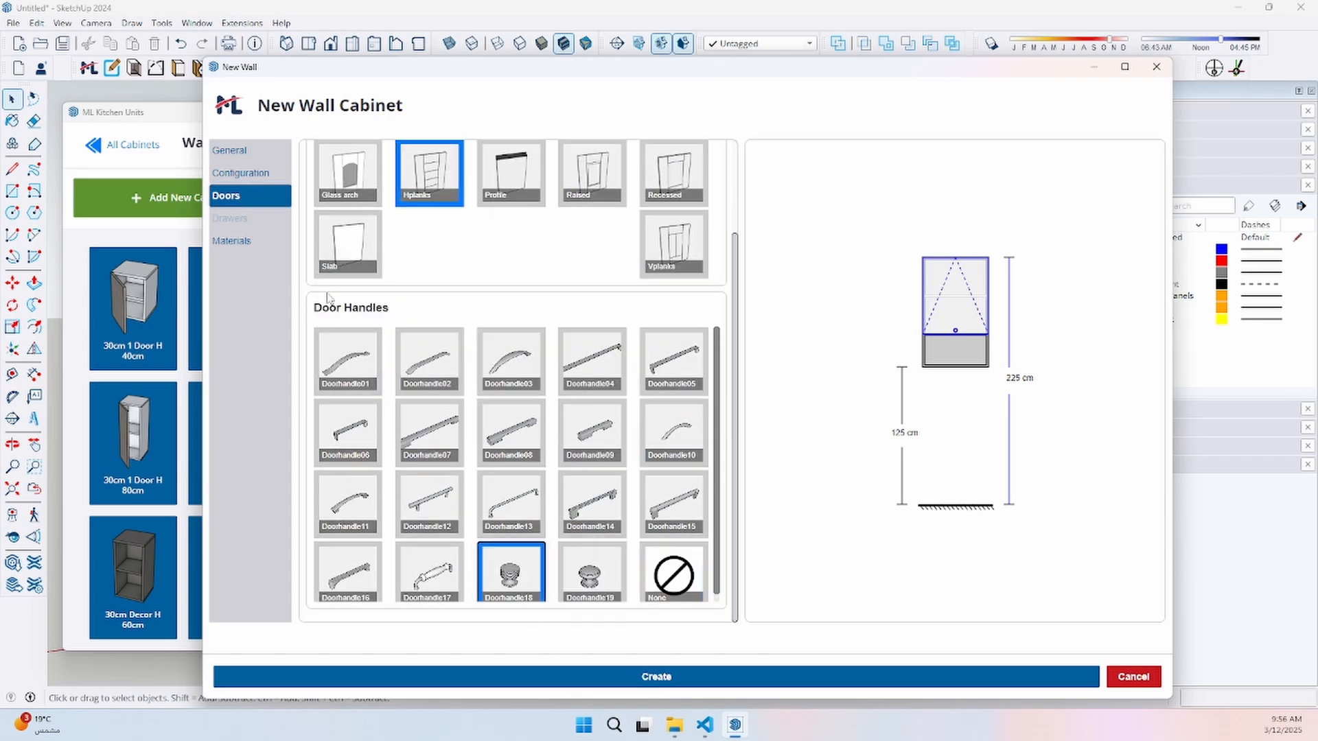
Create the wall cabinet and place it against the side of the tall cabinet
left_click(559, 676)
scroll(673, 563, "up", 5)
scroll(674, 563, "down", 8)
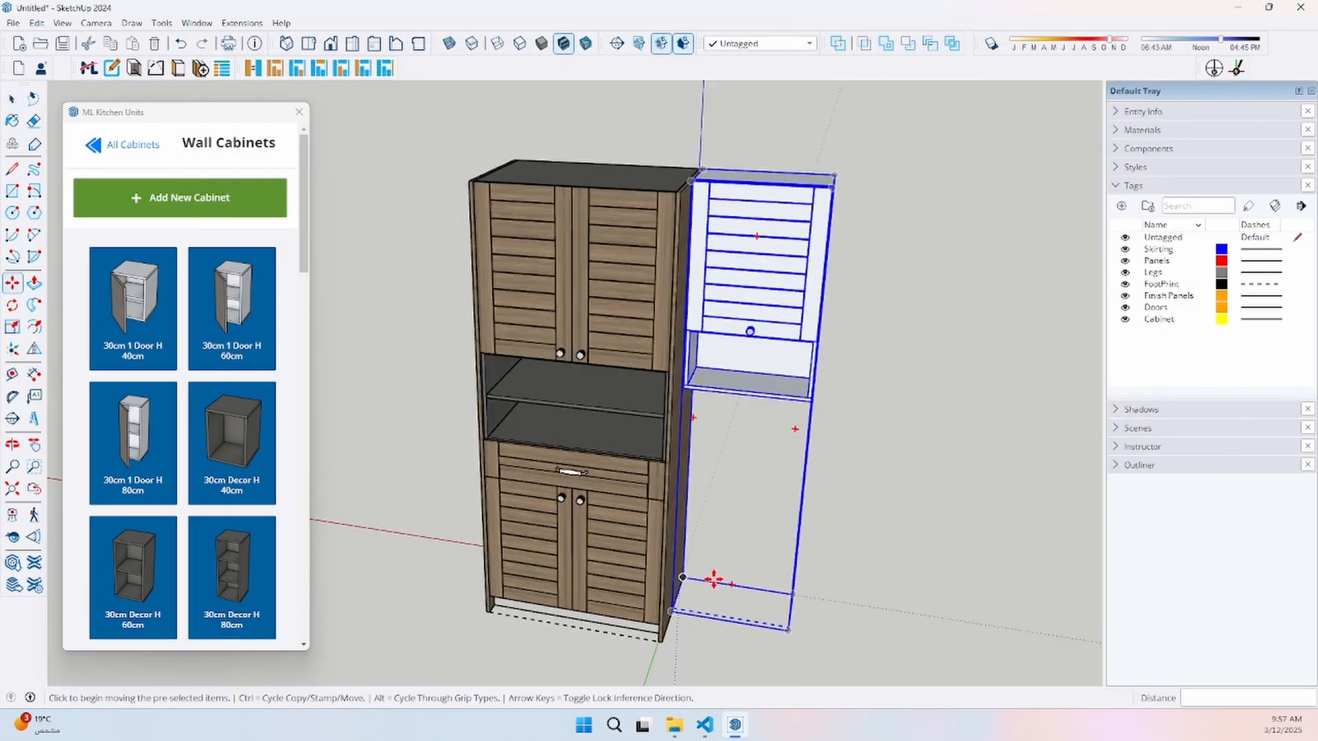
key("space")
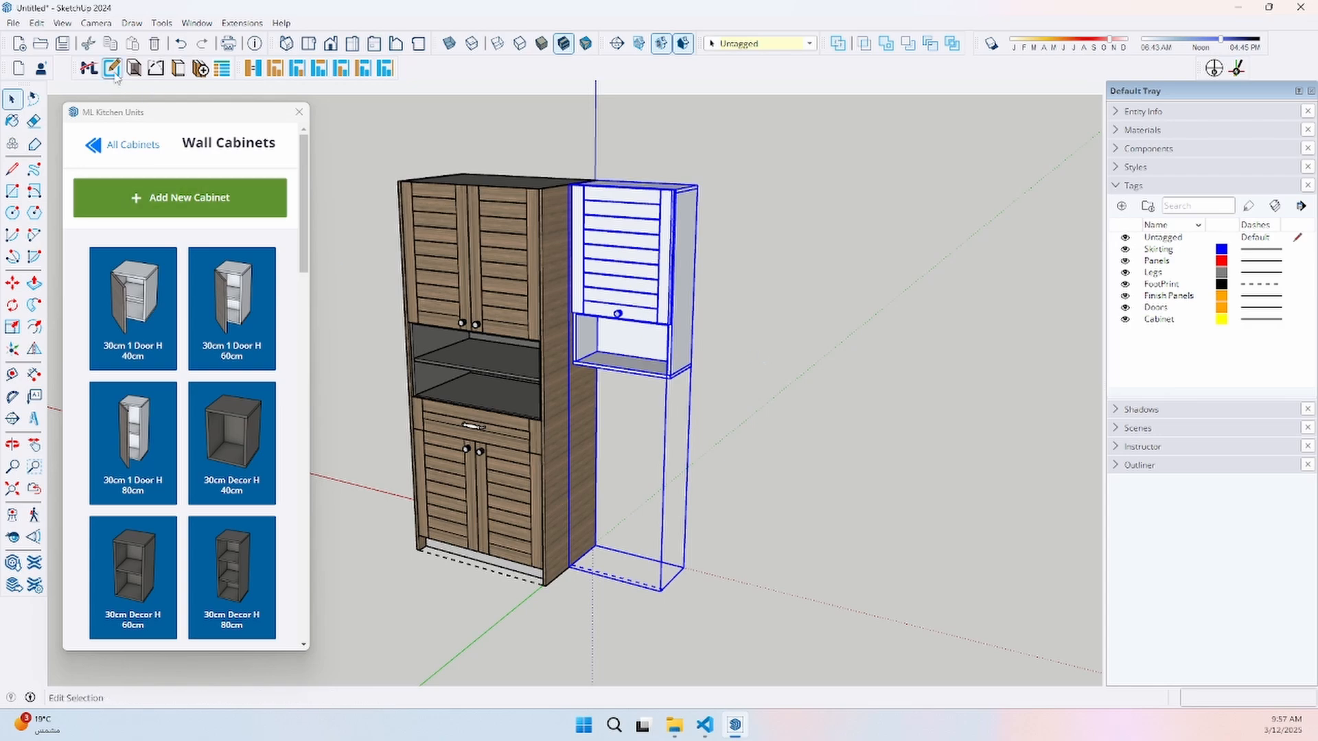
Apply material A406 to the wall cabinet's door and P400 to its panels, and deselect it
left_click(111, 68)
scroll(935, 518, "down", 5)
left_click(946, 575)
left_click(1131, 656)
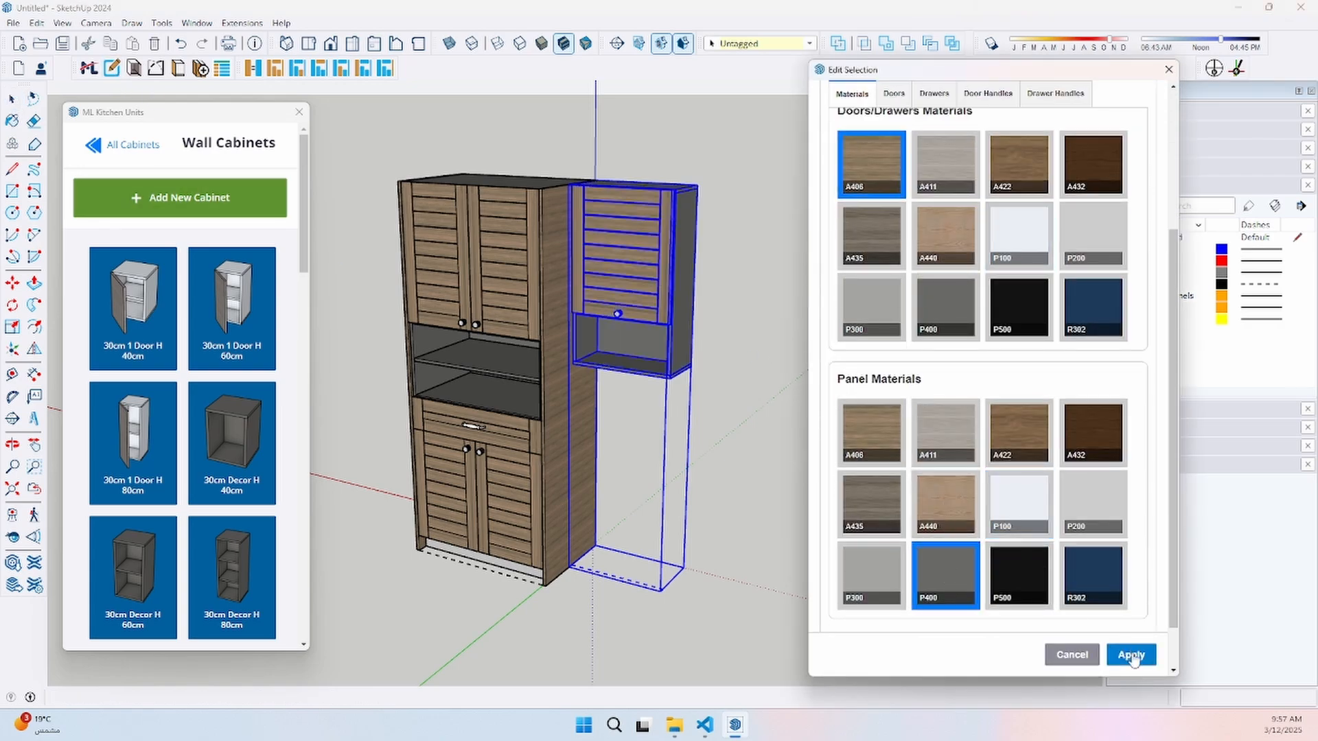
left_click(1171, 71)
left_click(742, 425)
Open the doors and drawer of both the tall and wall cabinets to view them, and close them again
middle_click_drag(638, 436, 672, 398)
left_click_drag(791, 152, 512, 622)
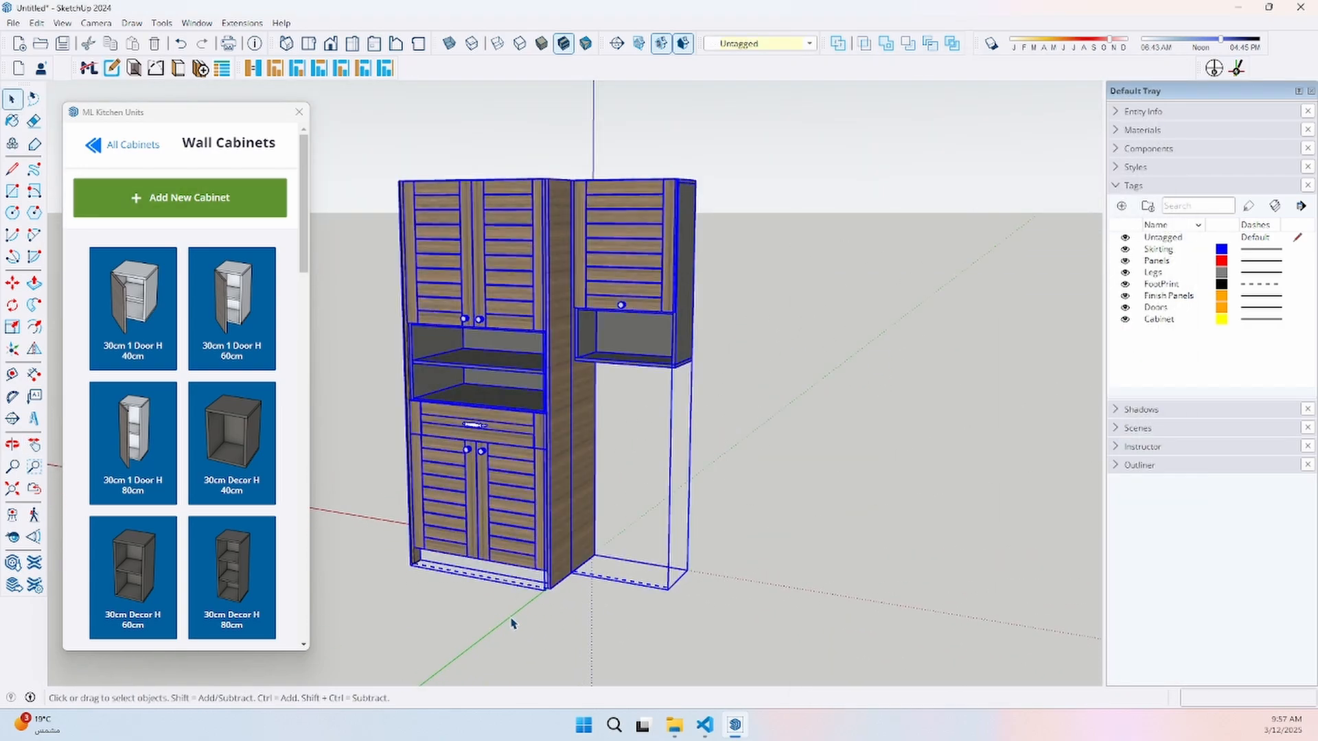
left_click(137, 68)
left_click(668, 443)
mouse_move(668, 443)
middle_mouse_down()
mouse_move(863, 332)
mouse_move(668, 467)
middle_mouse_up()
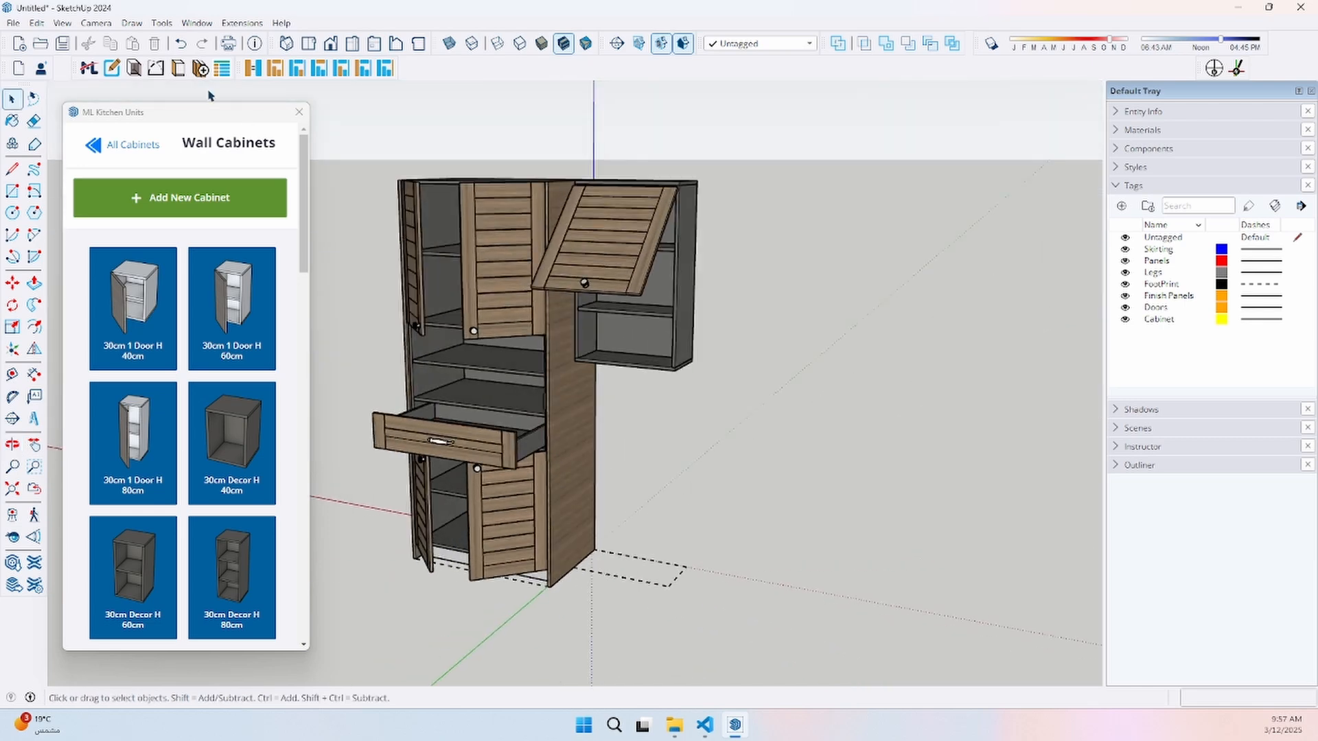
left_click_drag(844, 502, 484, 226)
left_click(136, 68)
left_click(762, 332)
middle_click_drag(762, 333, 692, 360)
Create another wall cabinet 50 cm high and 60 cm deep, and place it beside the first wall cabinet
left_click(180, 198)
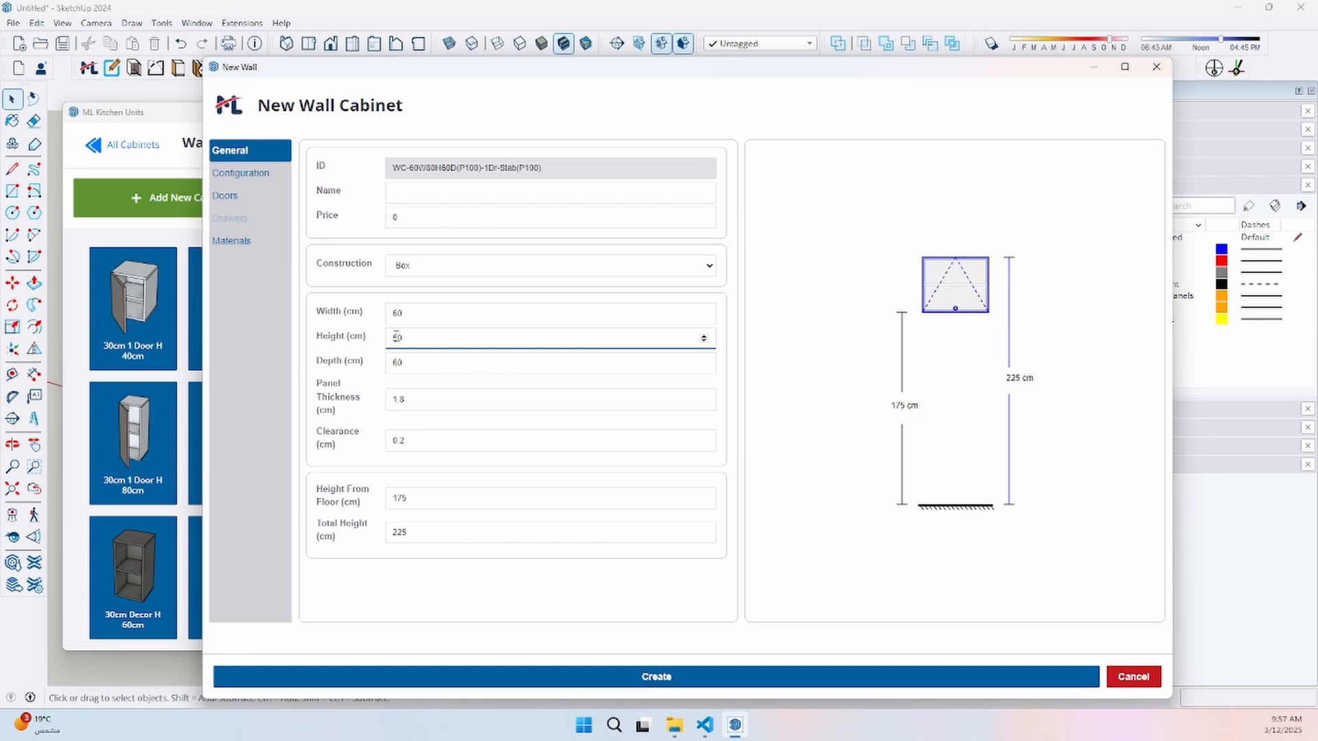
left_click(522, 680)
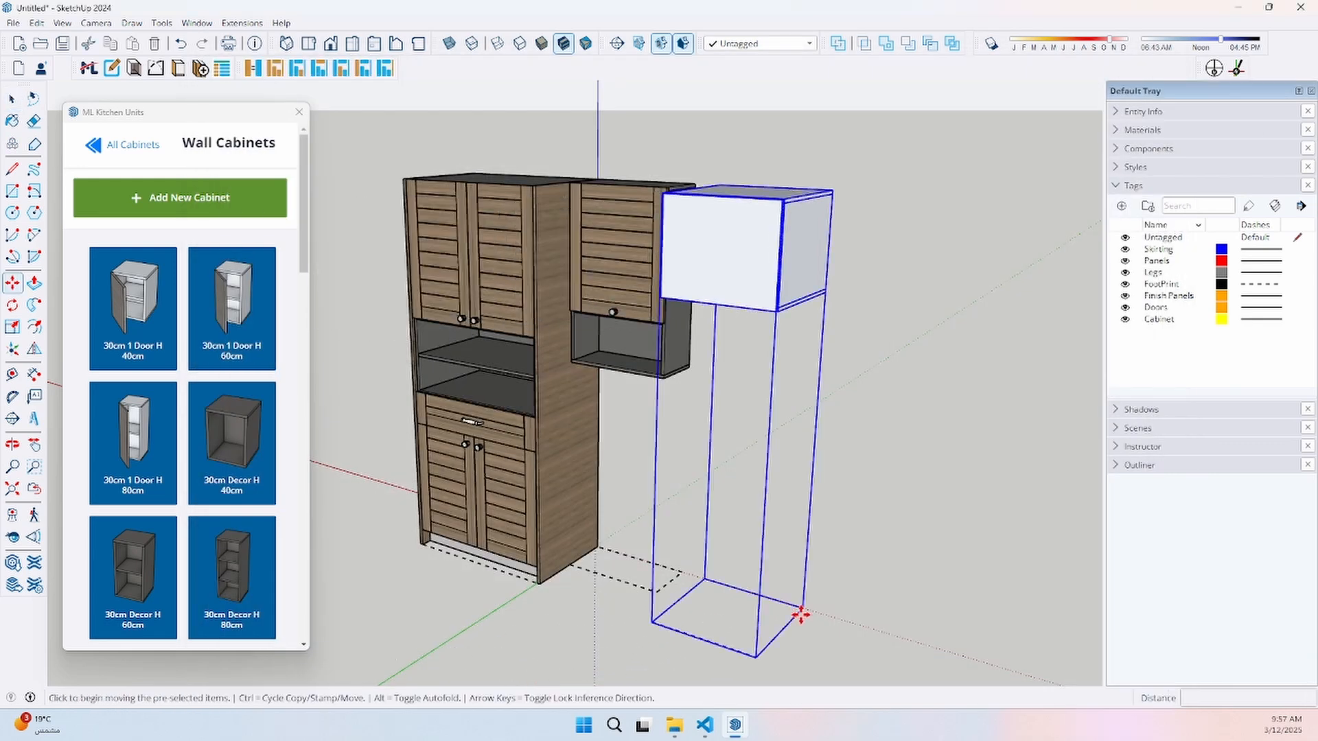
left_click(682, 567)
middle_click_drag(689, 405, 794, 427)
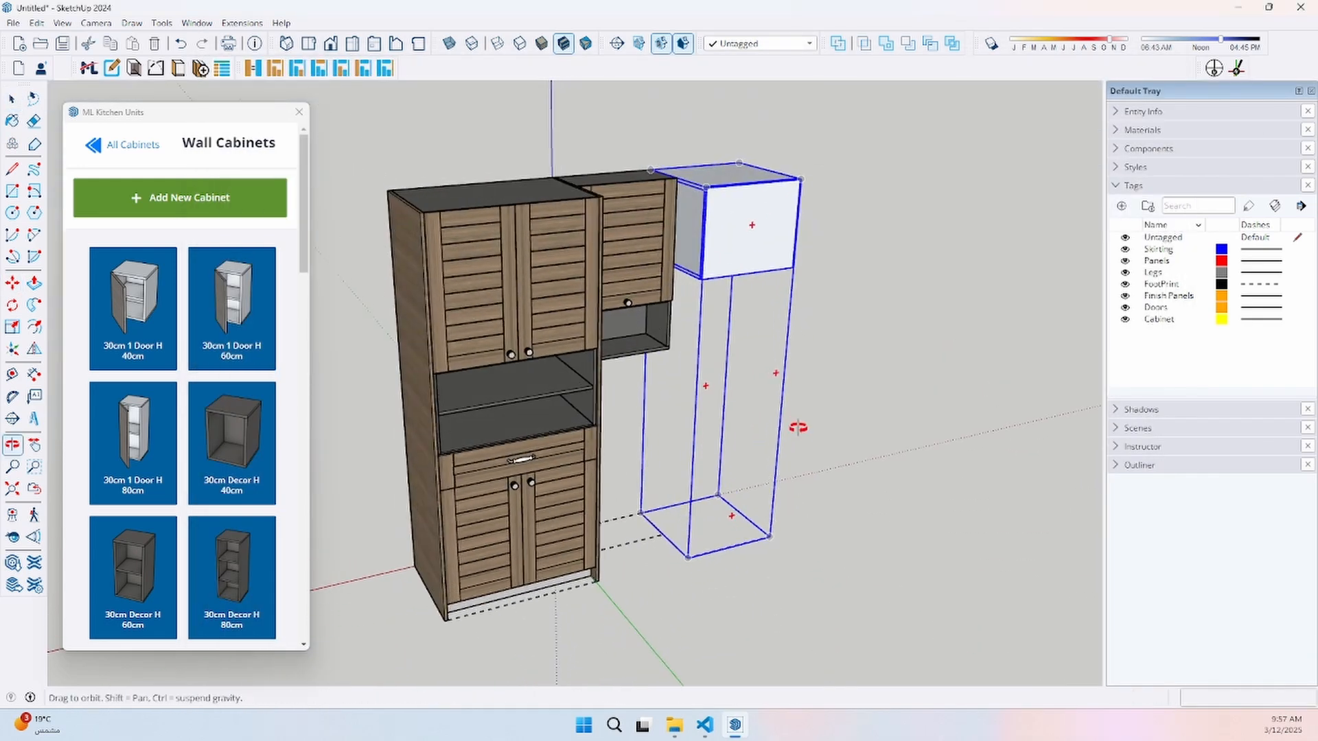
Create a new wall cabinet 50 cm high with a total height of 175 cm and a double door
left_click(133, 199)
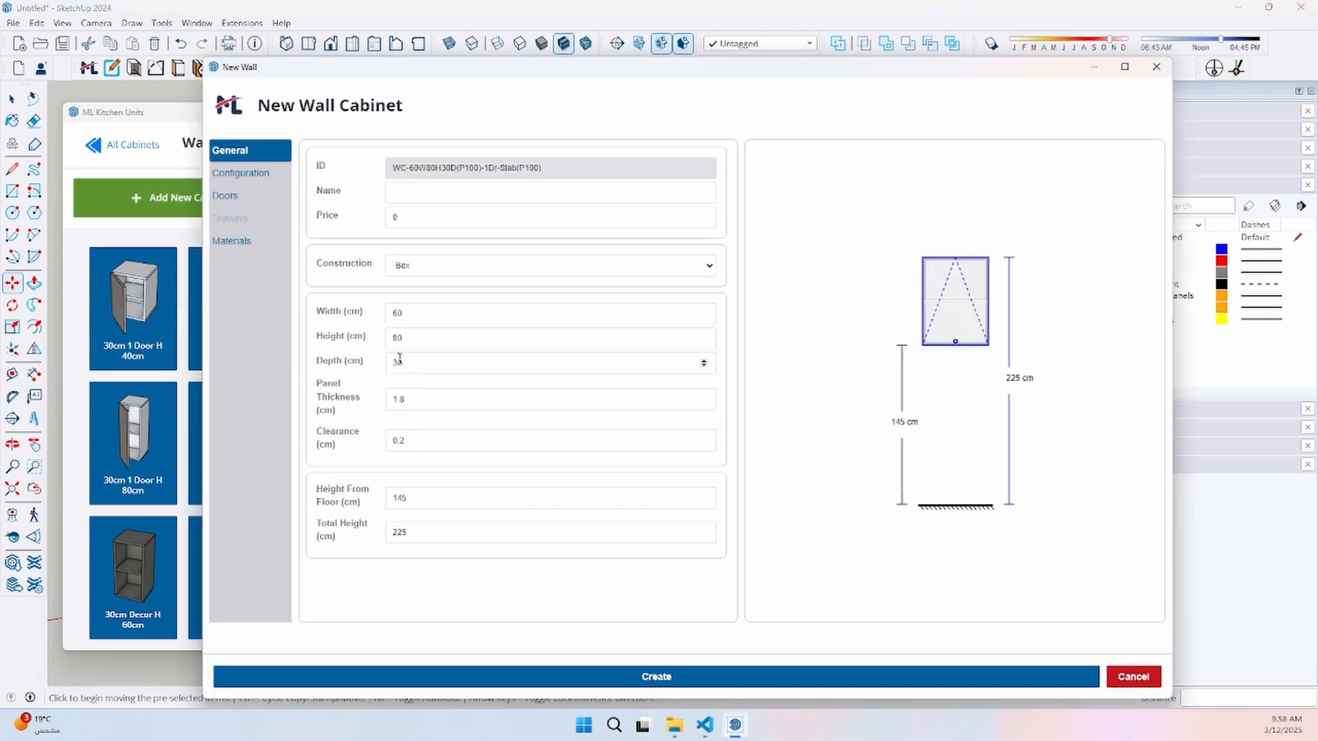
double_click(398, 537)
type("175")
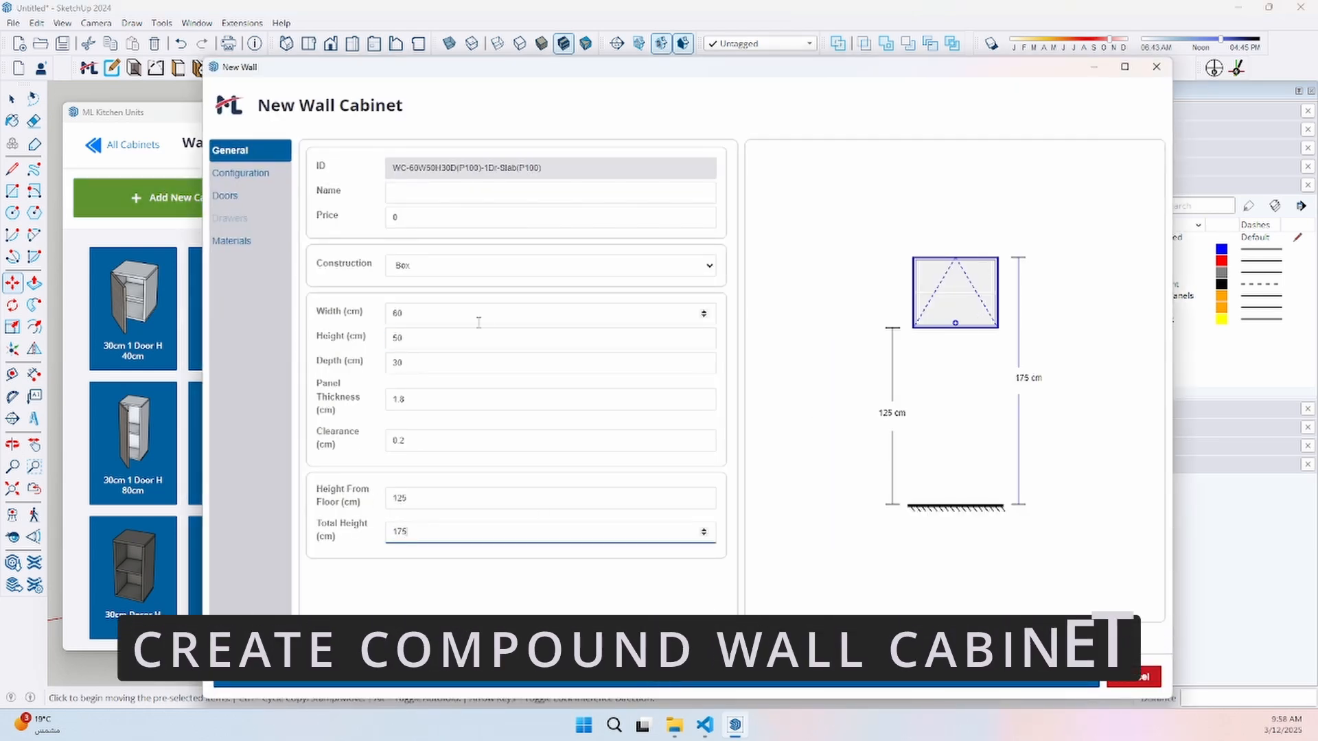
left_click(264, 175)
left_click(439, 165)
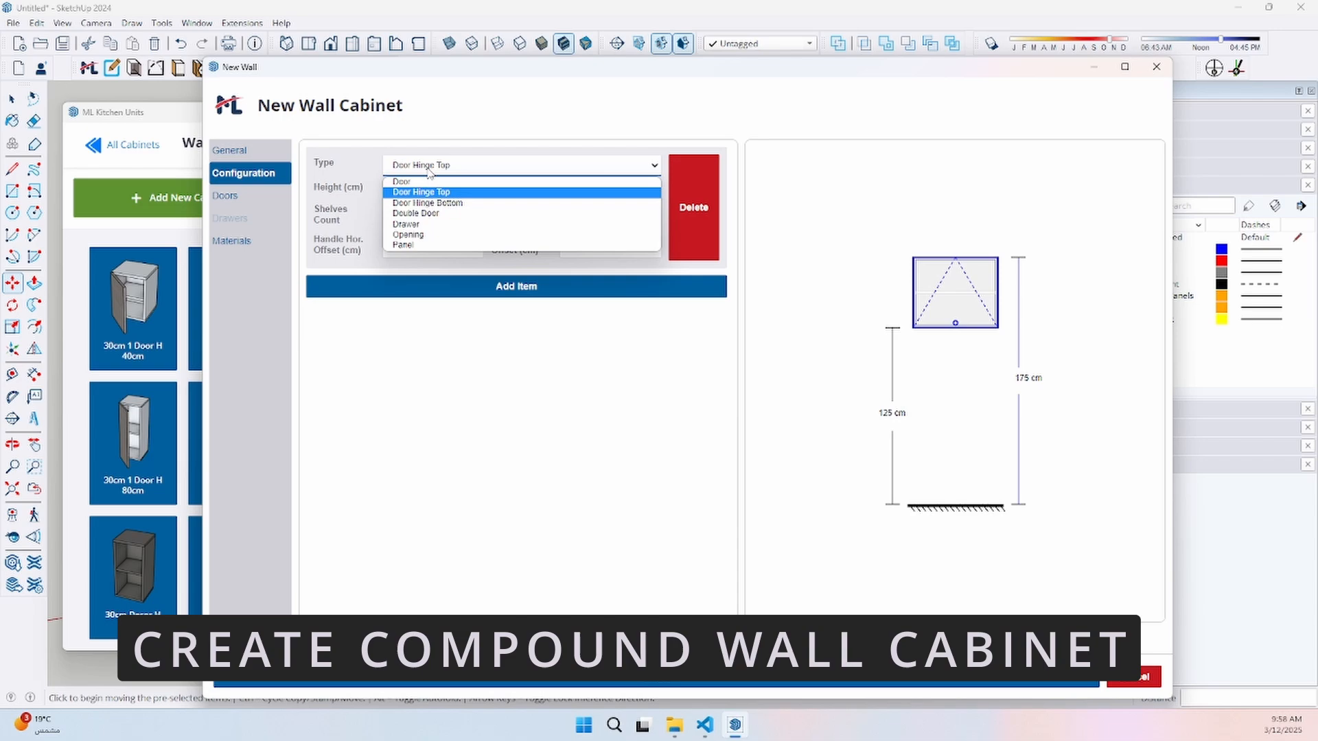
left_click(431, 212)
left_click(629, 677)
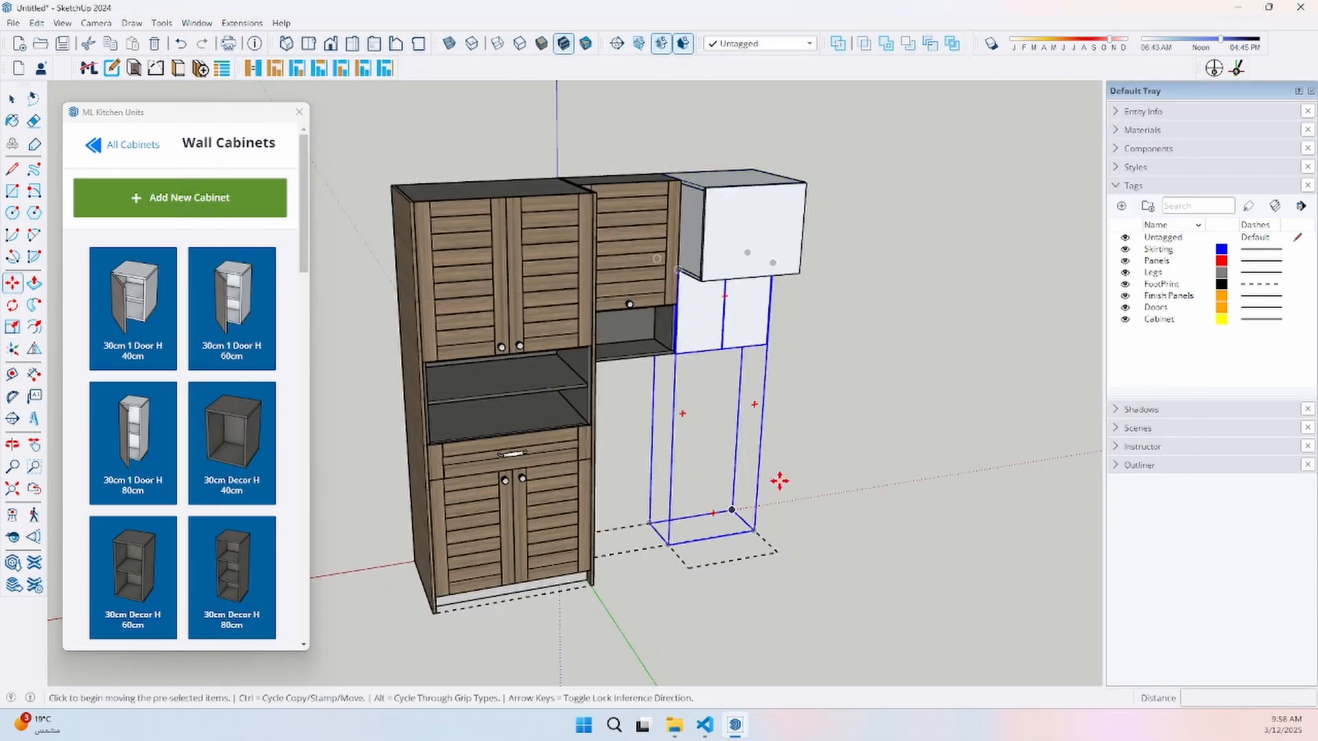
Place the double-door wall cabinet directly beneath the 60 cm deep wall cabinet, aligned at the back
left_click(780, 476)
left_click(843, 447)
middle_click_drag(843, 448, 676, 491)
Move the 100 cm high wall cabinet to the far side of the two stacked 50 cm high cabinets
left_click(721, 278)
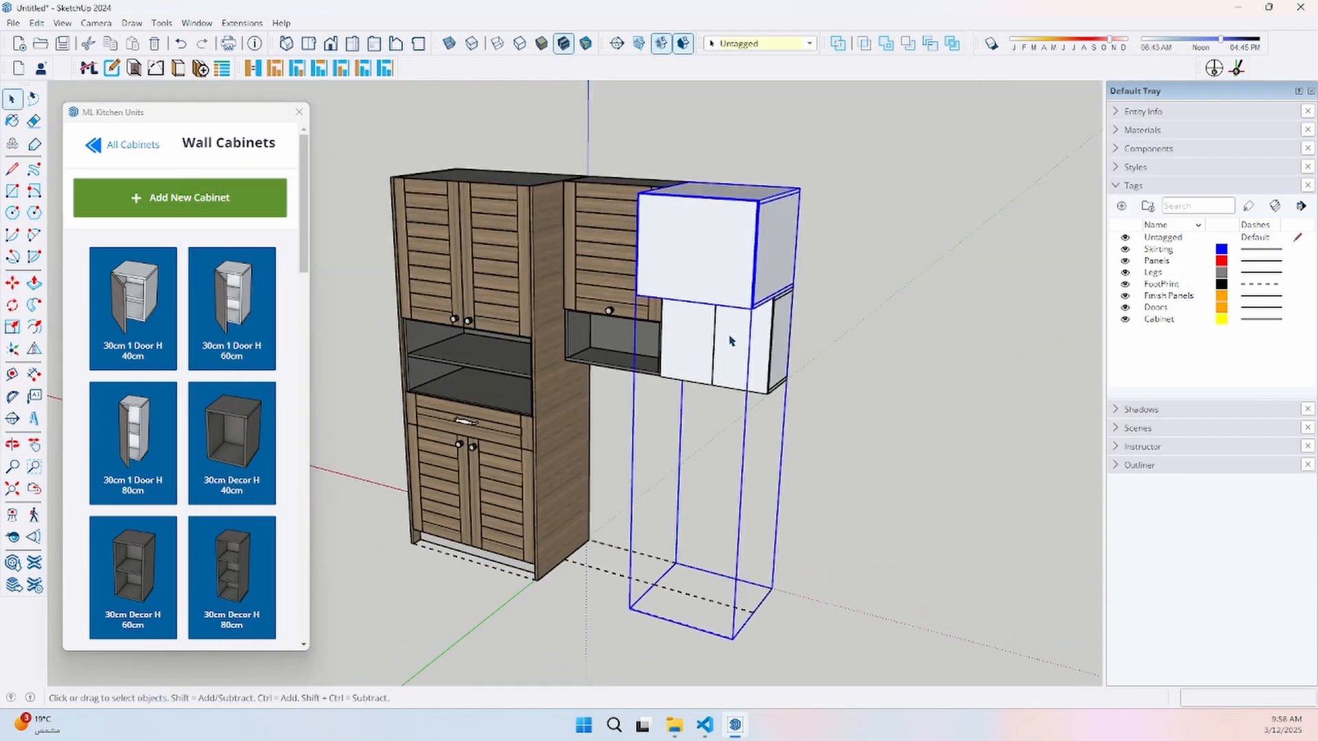
left_click(614, 279)
middle_click_drag(562, 505, 628, 536)
key("m")
left_click(574, 524)
left_click(764, 541)
Move the two stacked 50 cm high wall cabinets together into the gap beside the tall cabinet
key("space")
left_click(739, 278, "ctrl")
key("m")
left_click(696, 535)
left_click(587, 515)
key("space")
Give the 60 cm deep wall cabinet an Hplanks door, door material A406 and panel material P400
left_click(636, 448)
middle_click_drag(636, 448, 662, 374)
left_click(599, 242)
left_click(112, 68)
left_click(897, 278)
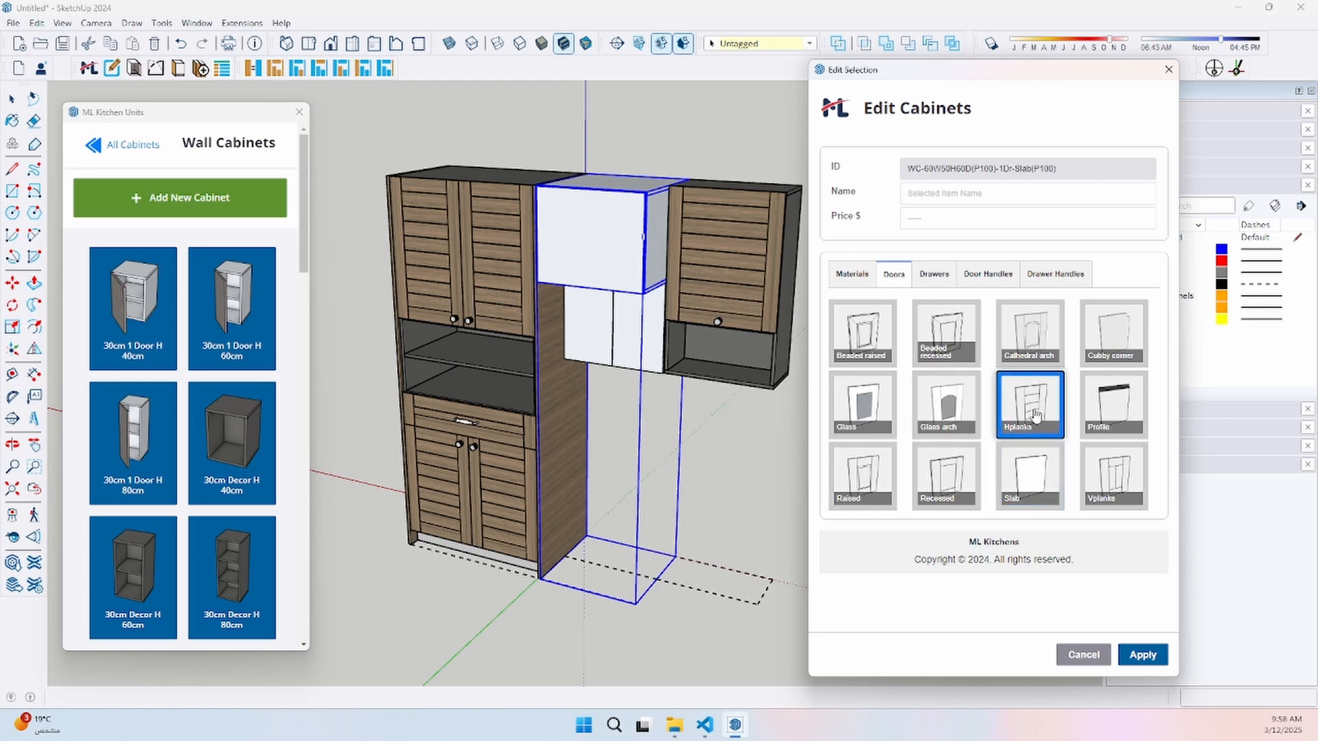
left_click(852, 274)
scroll(960, 410, "down", 4)
left_click(1126, 652)
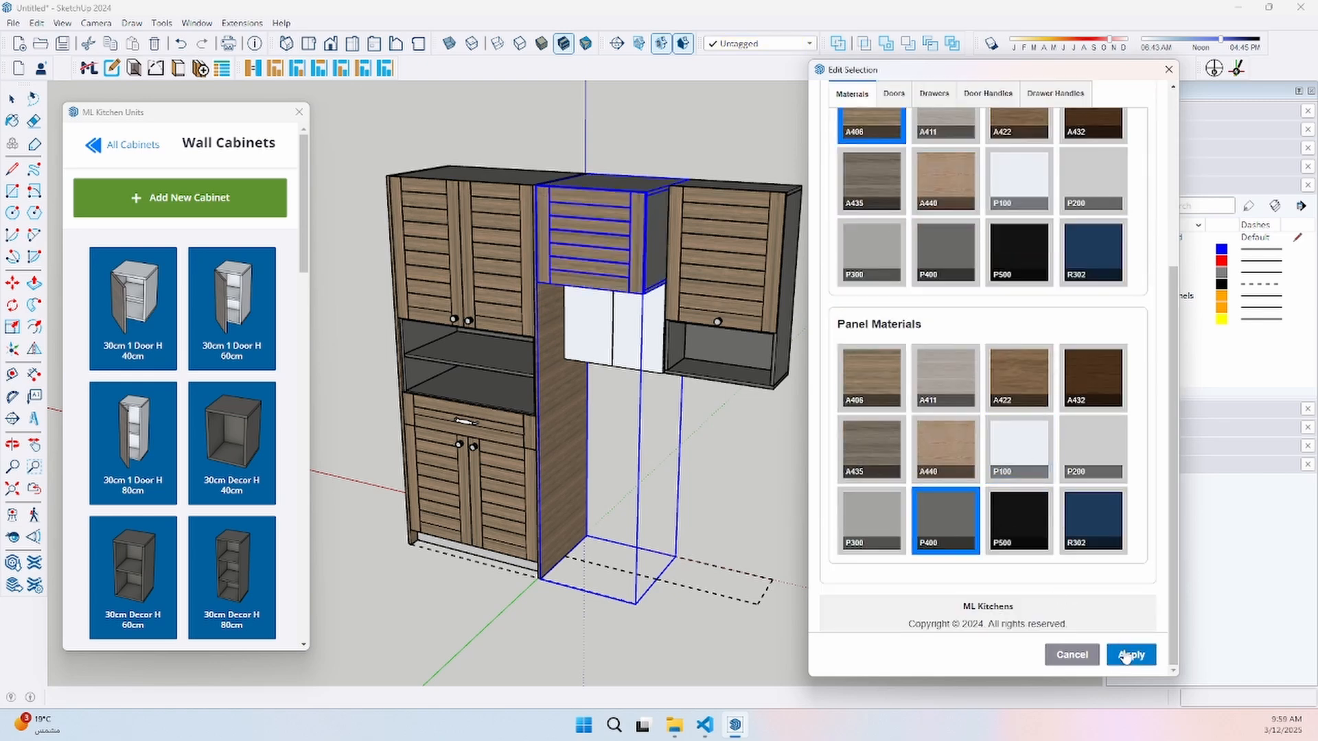
Apply Doorhandle18 to the 60 cm deep wall cabinet's door and close the cabinet editor
left_click(988, 274)
scroll(1028, 521, "down", 3)
left_click(946, 539)
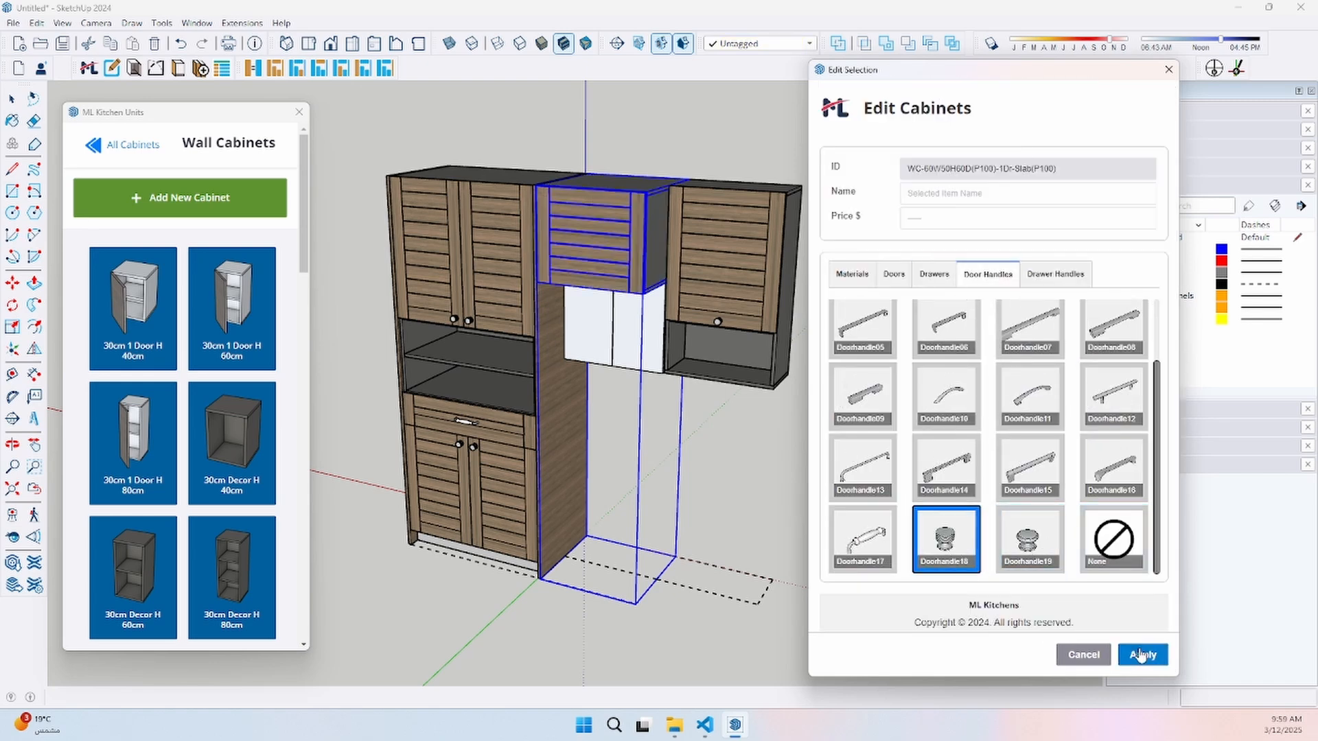
left_click(1170, 70)
Apply material P400 to both the doors and the panels of the lower double-door wall cabinet
middle_click_drag(689, 360, 633, 357)
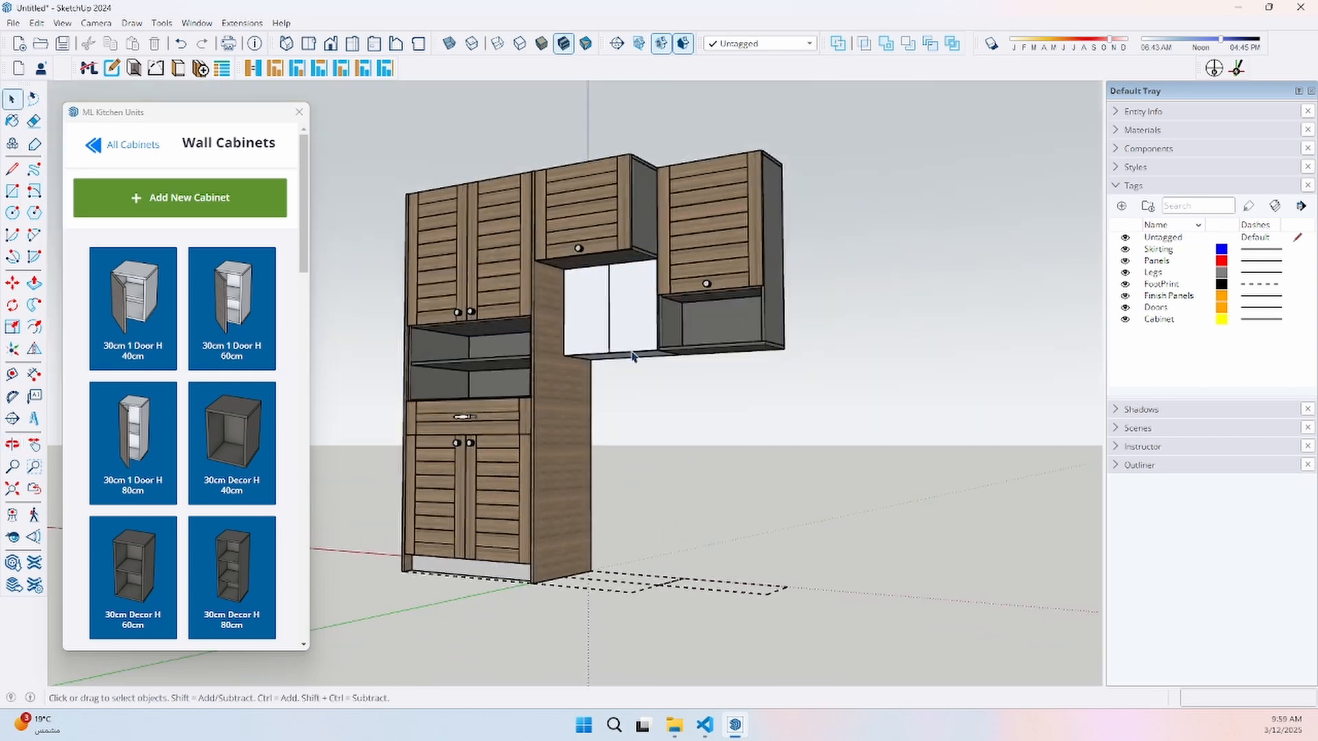
left_click(134, 69)
scroll(954, 506, "down", 4)
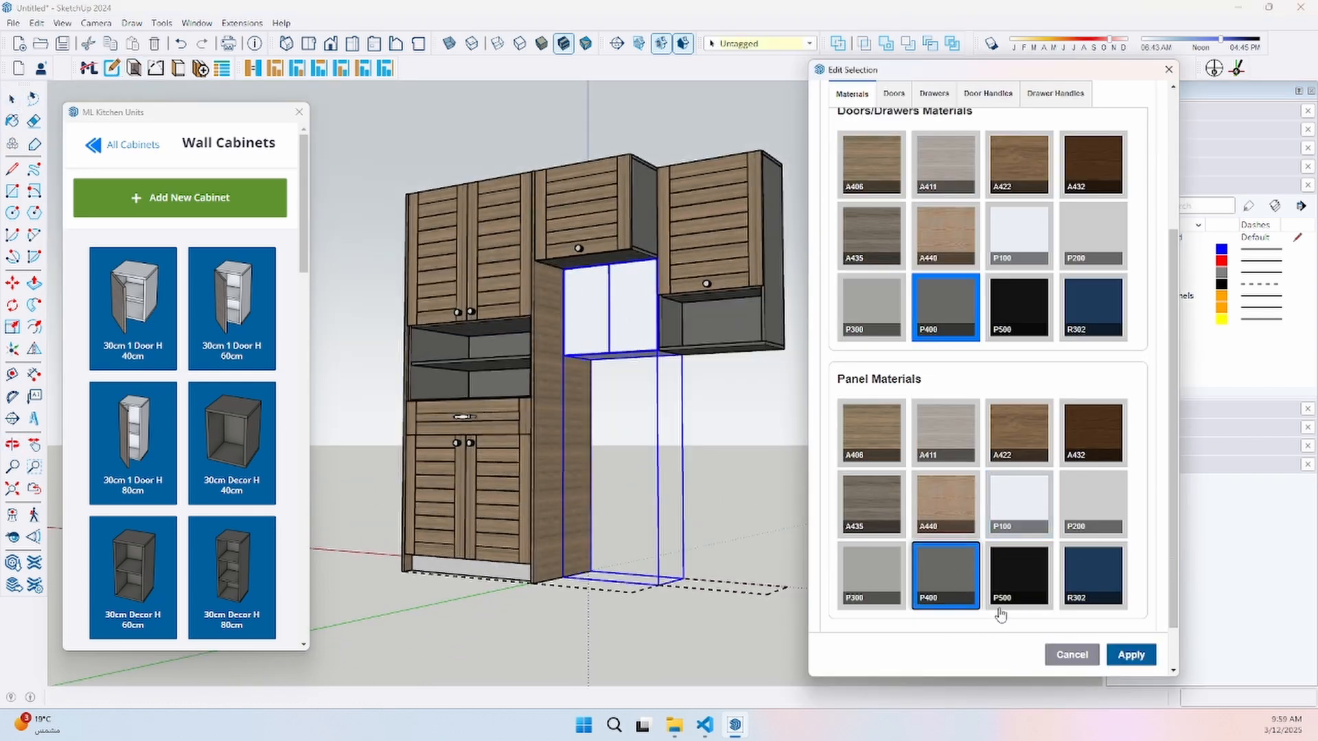
left_click(1128, 656)
Add knob door handles matching the neighbouring cabinets to the lower double-door wall cabinet
left_click(897, 96)
left_click(988, 274)
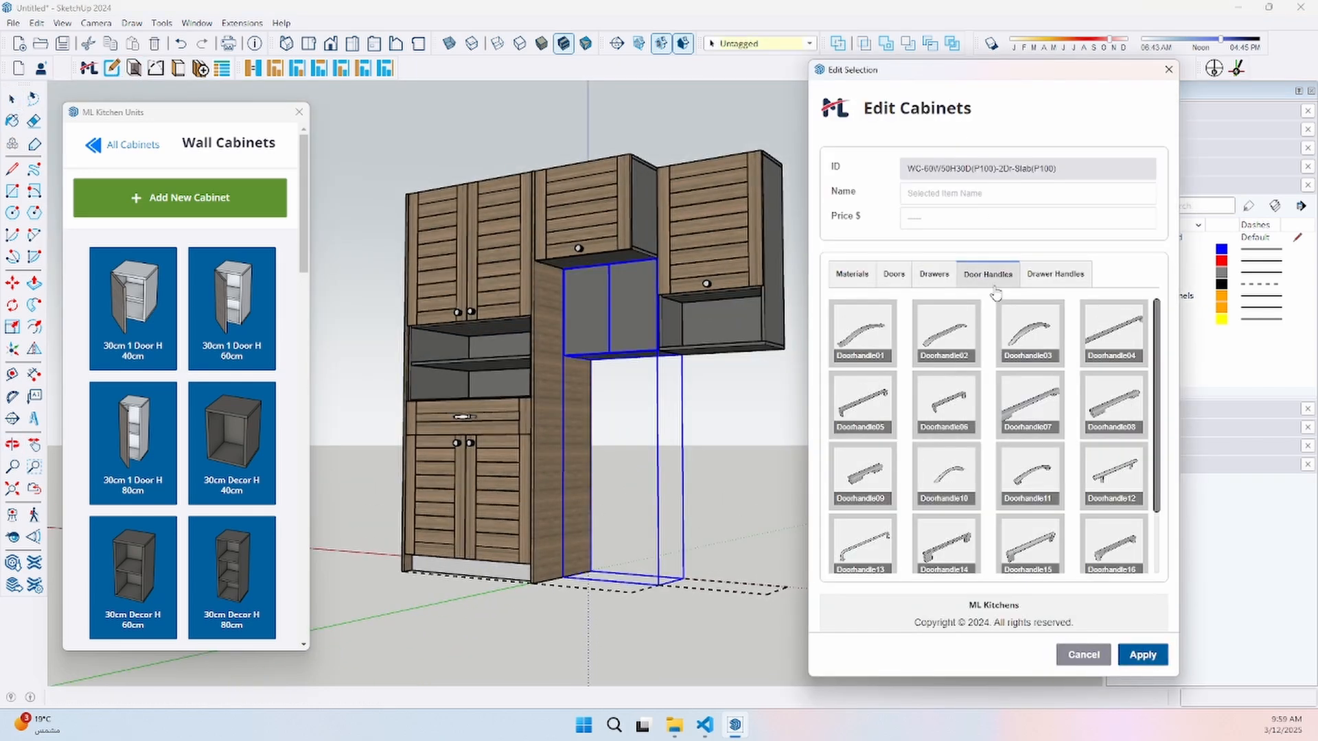
scroll(965, 542, "down", 3)
left_click(1138, 664)
middle_click_drag(635, 312, 645, 426)
Insert the ready-made 30cm 1 Door tall cabinet and snap it against the free side of the 100 cm high wall cabinet
left_click(122, 146)
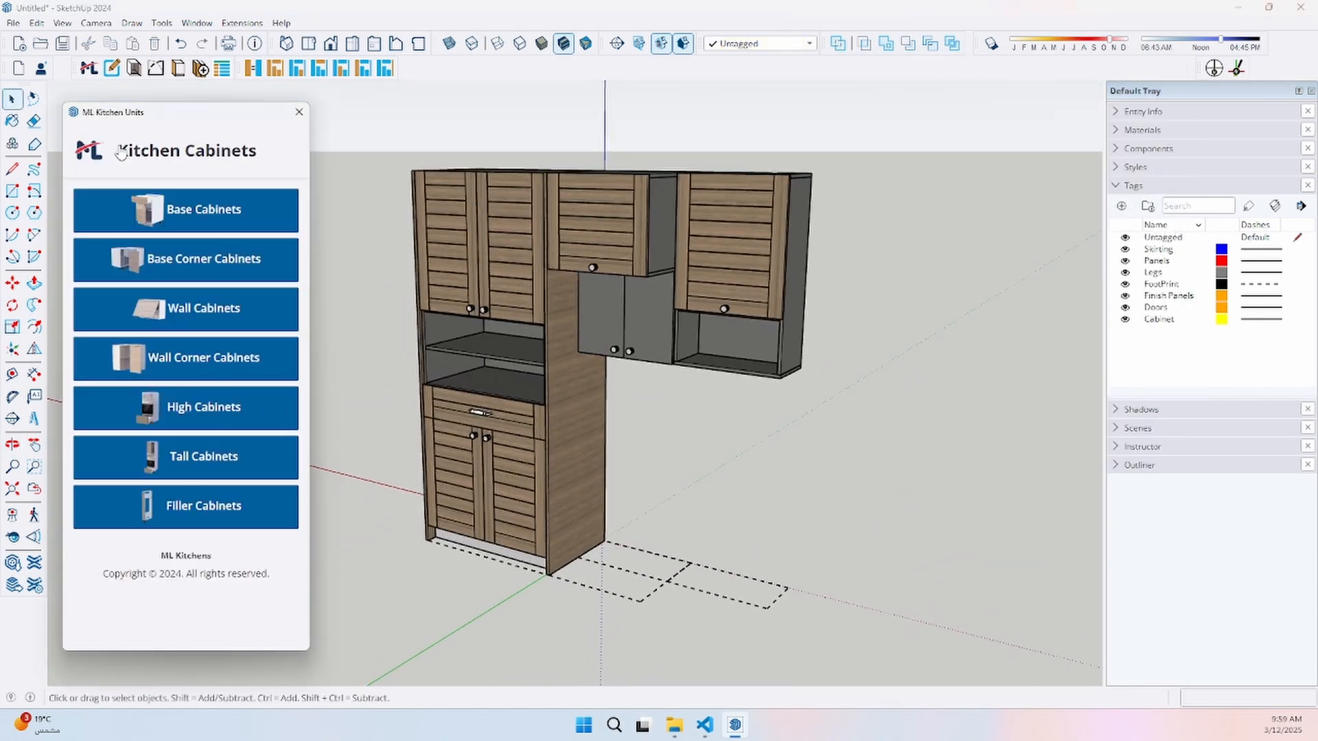
left_click(172, 456)
scroll(182, 364, "down", 2)
scroll(182, 364, "up", 2)
left_click(174, 253)
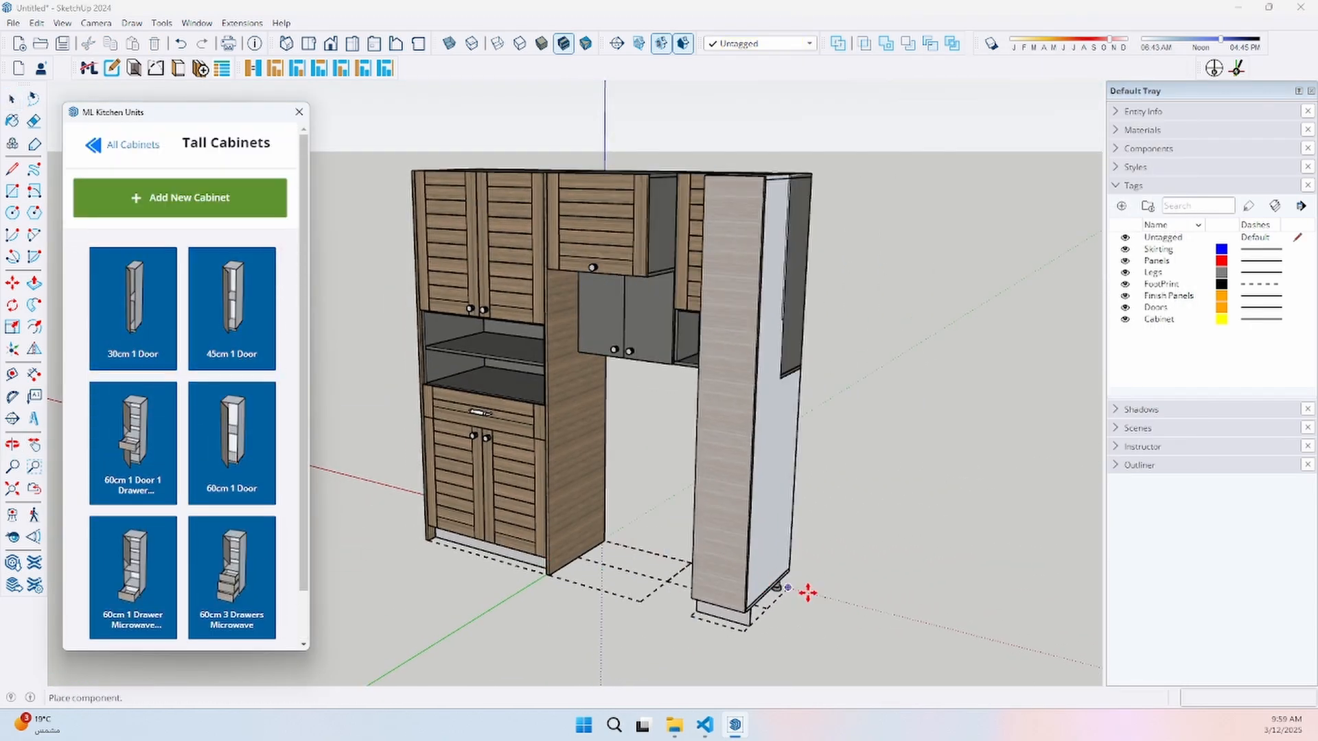
middle_click_drag(783, 588, 954, 584)
scroll(785, 529, "up", 4)
left_click(796, 525)
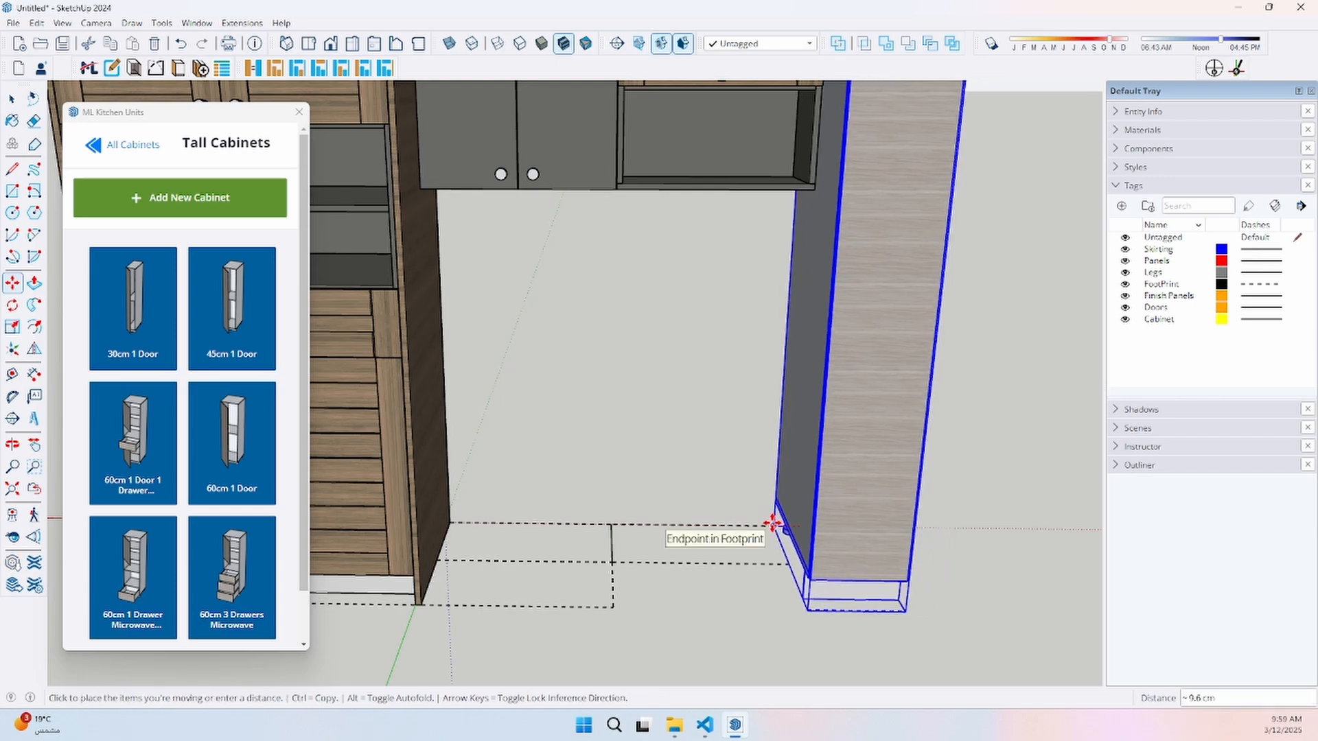
left_click(772, 526)
Apply door material A406 and panel material P400 to the 30 cm tall cabinet
scroll(772, 526, "down", 5)
middle_click_drag(775, 527, 856, 539)
scroll(851, 539, "up", 3)
key("space")
left_click(112, 69)
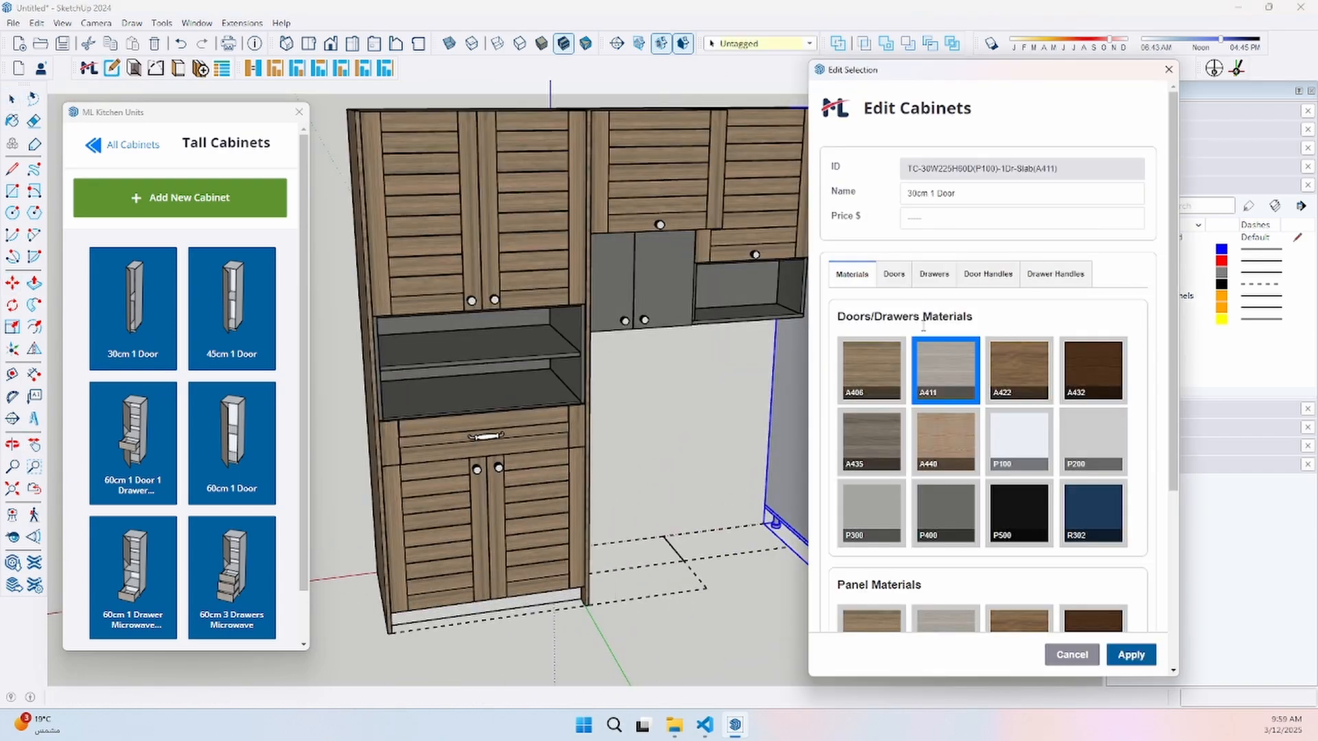
left_click(897, 386)
scroll(924, 467, "down", 4)
scroll(942, 539, "up", 5)
left_click(1131, 654)
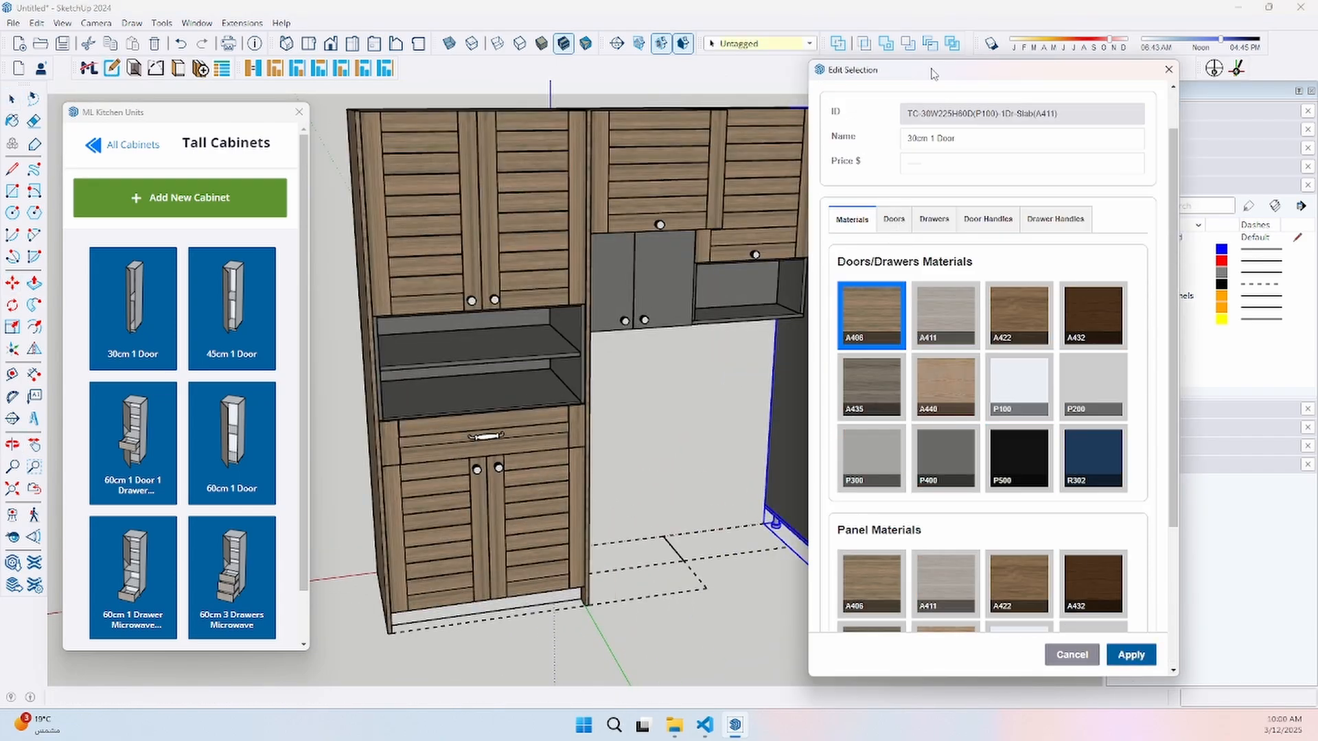
Change the 30 cm tall cabinet's door style to Hplanks and close the cabinet editor
left_click(484, 667)
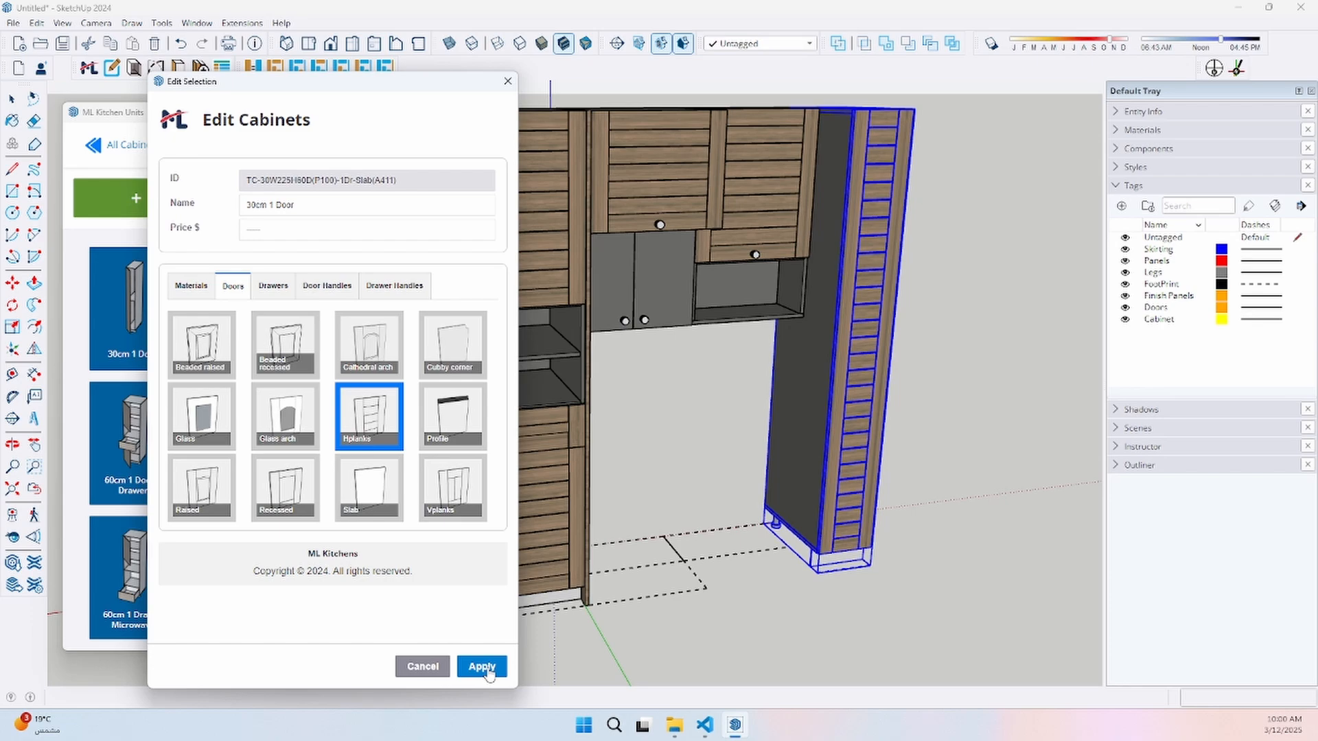
left_click(508, 82)
middle_click_drag(801, 584, 663, 558)
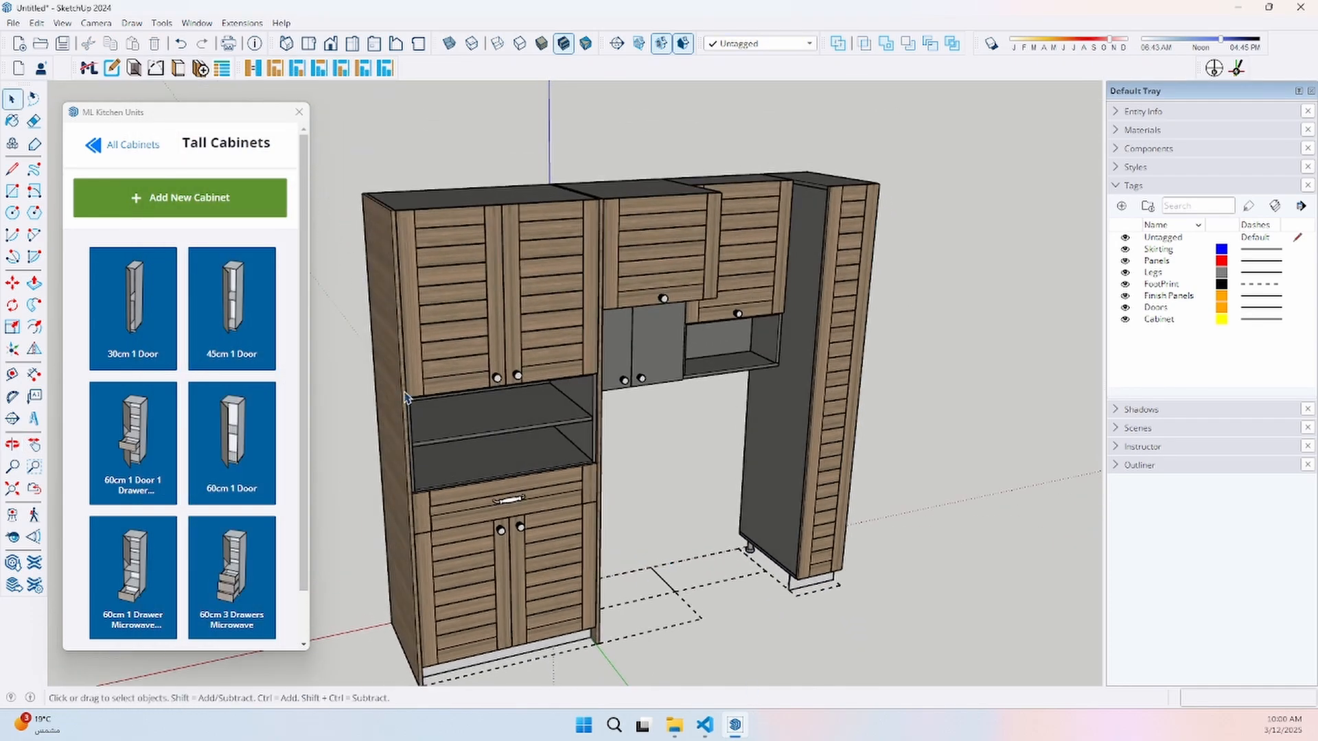
Start a new custom base cabinet with a width of 120 cm and open its configuration
left_click(124, 144)
left_click(200, 206)
middle_click_drag(738, 463, 714, 490)
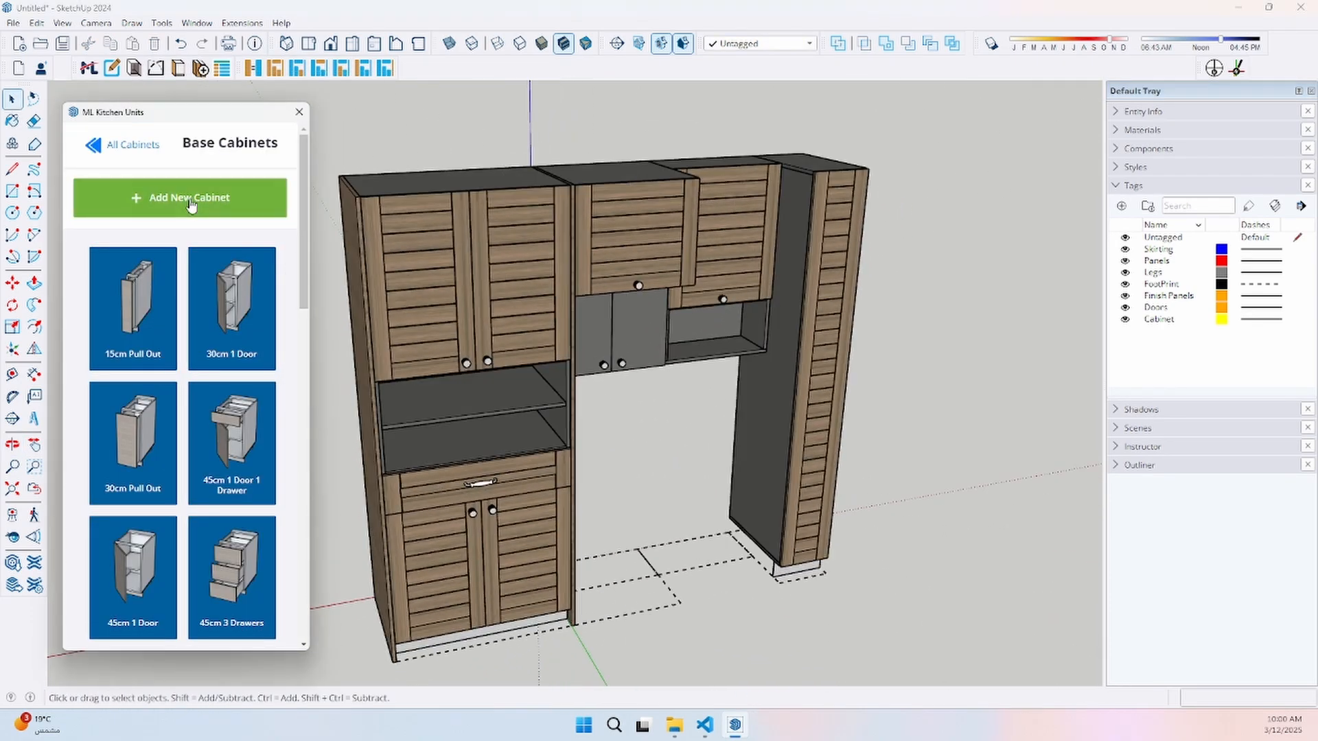
left_click(192, 205)
left_click(243, 173)
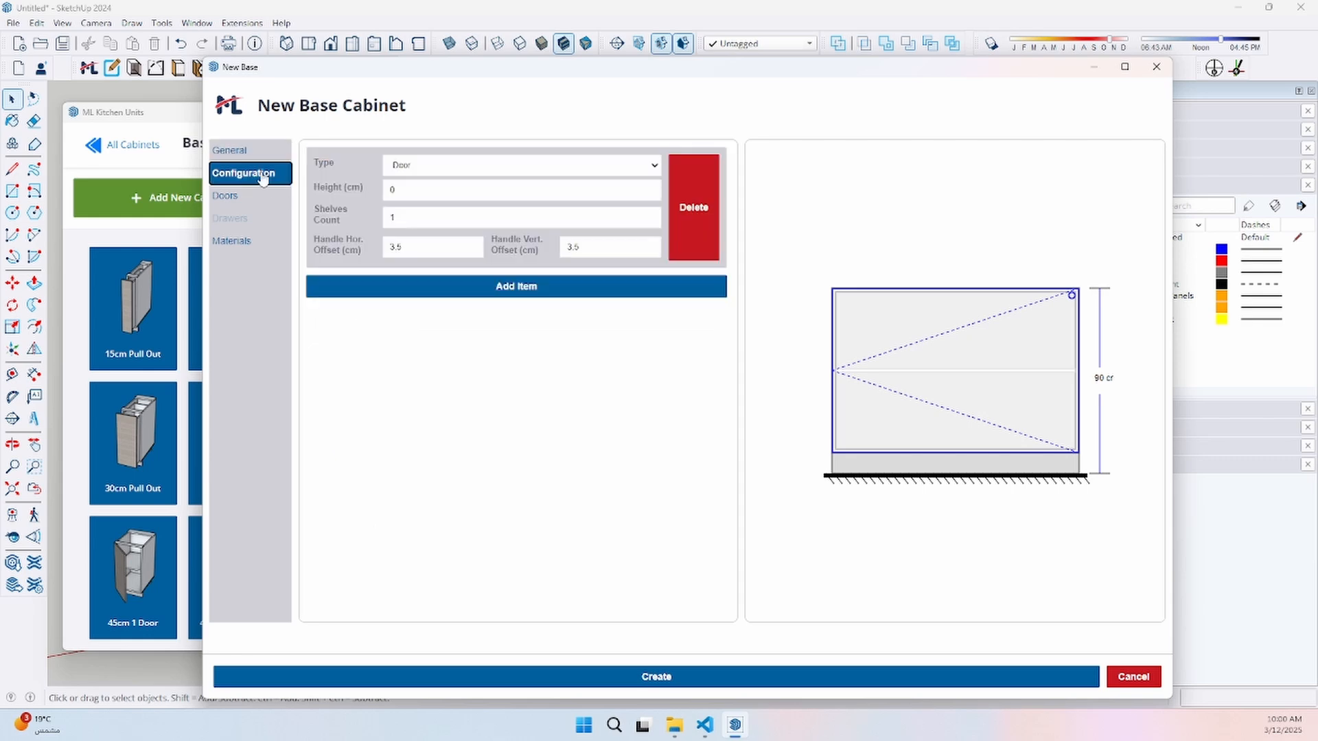
Configure the base cabinet with three drawers and place it in the gap between the two tall cabinets
left_click(522, 165)
left_click(426, 212)
left_click(486, 258)
left_click(522, 263)
left_click(447, 321)
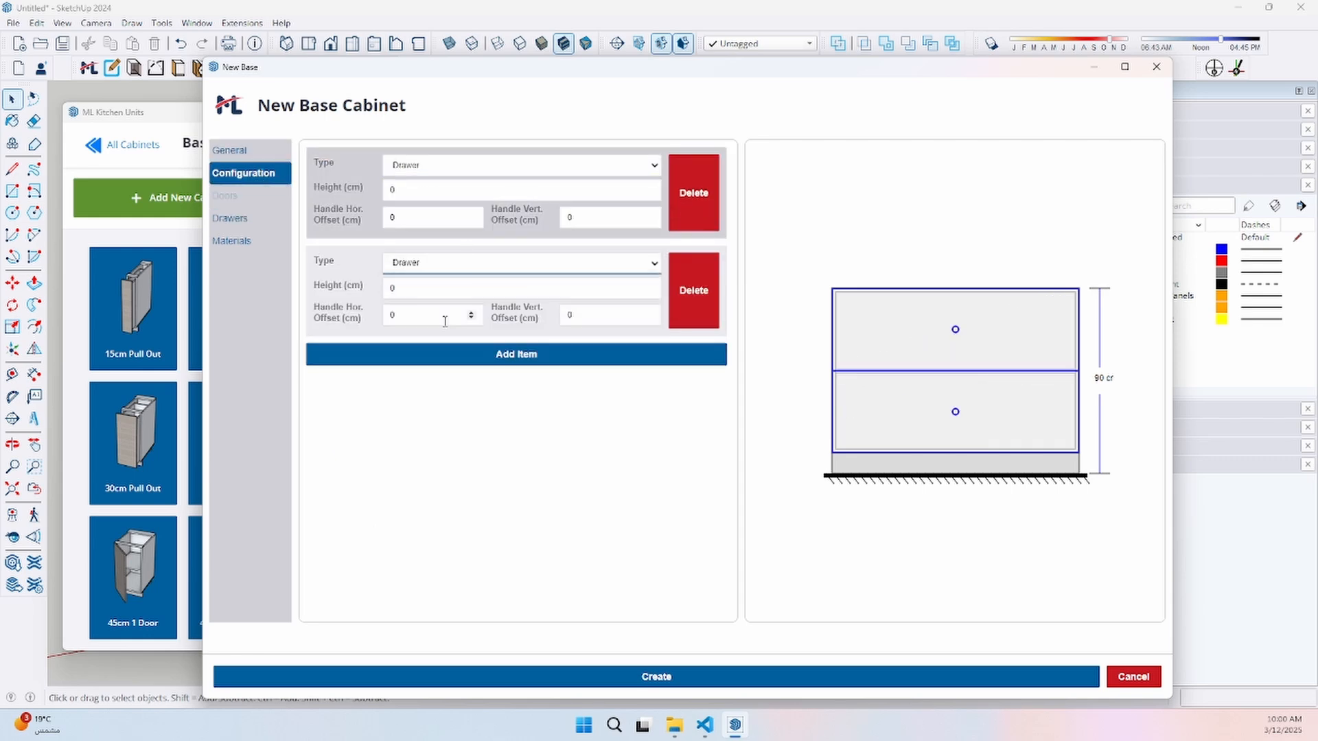
left_click(521, 353)
left_click(443, 360)
left_click(406, 419)
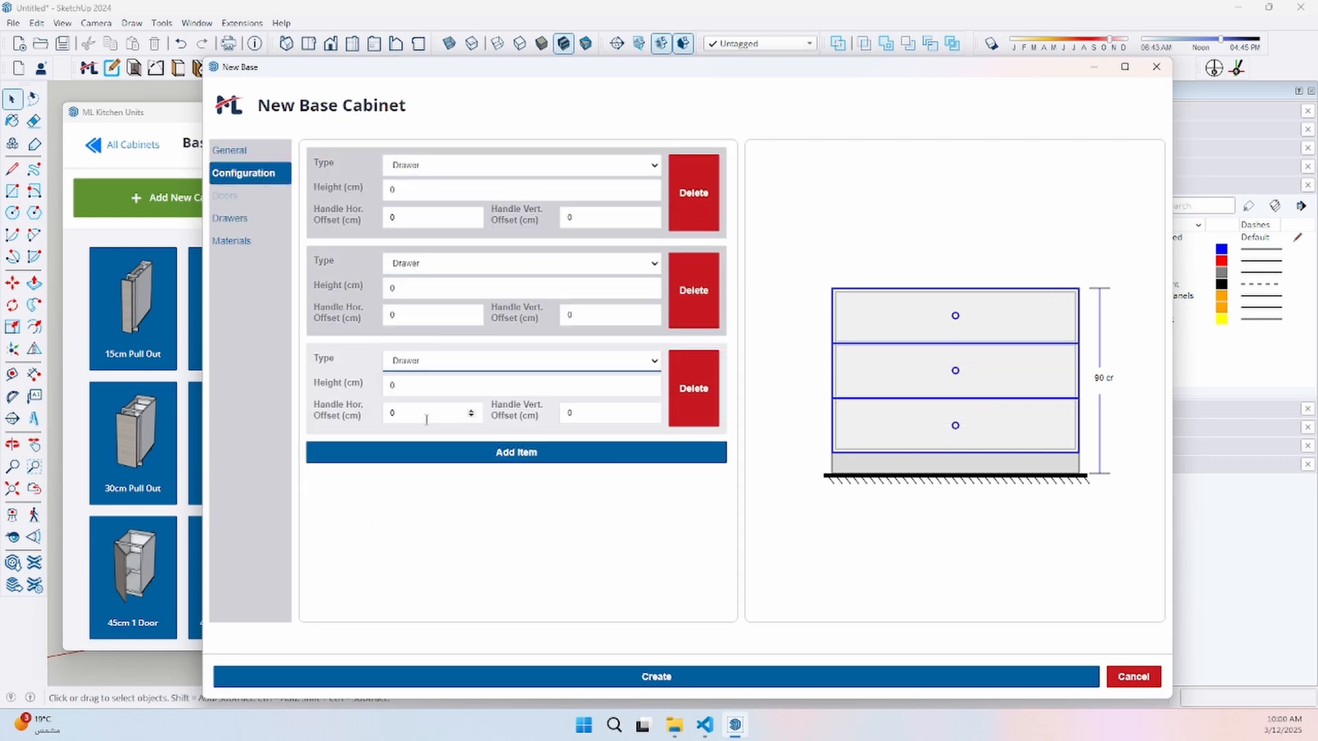
left_click(603, 676)
left_click(725, 530)
Apply material A406 to the base cabinet's drawers and P400 to its panels
left_click(112, 68)
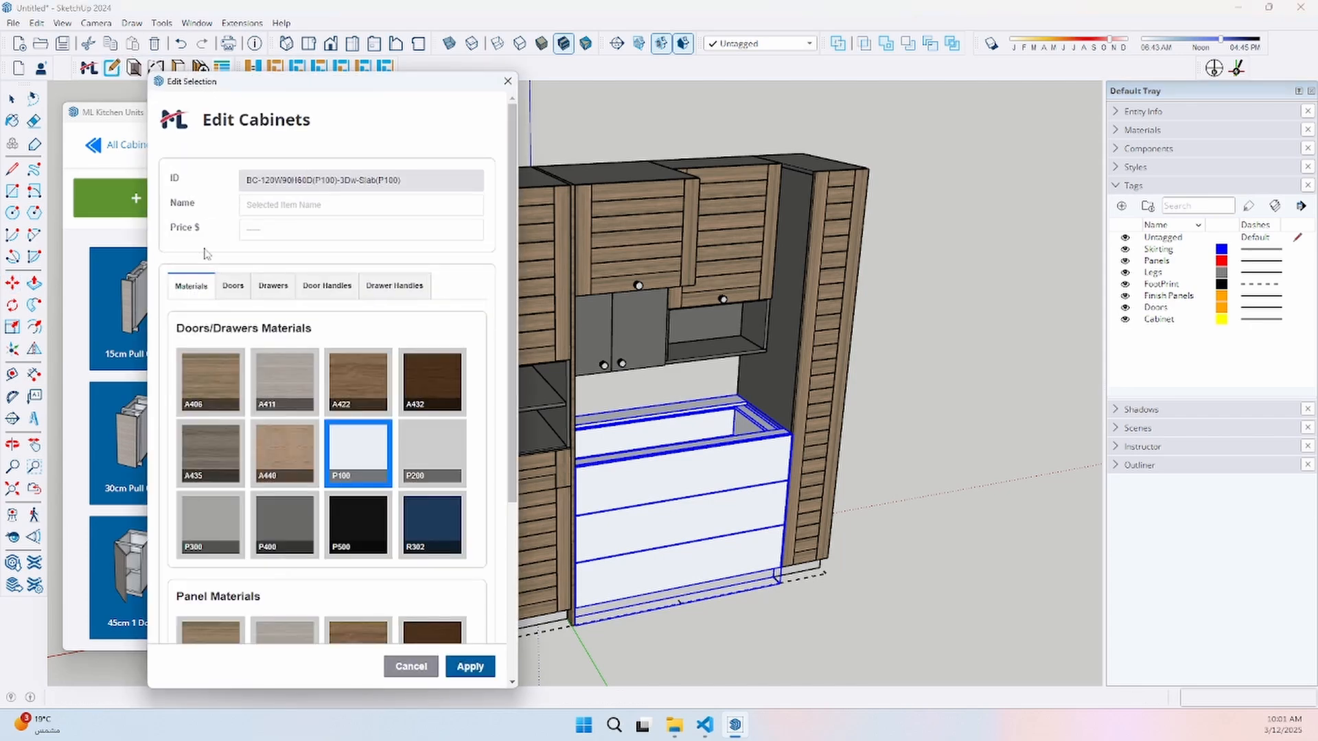
left_click(211, 381)
scroll(359, 405, "down", 3)
left_click(285, 587)
left_click(470, 665)
Give the base cabinet Recessed drawer fronts with Drawerhandle17 handles, and deselect it
left_click(274, 105)
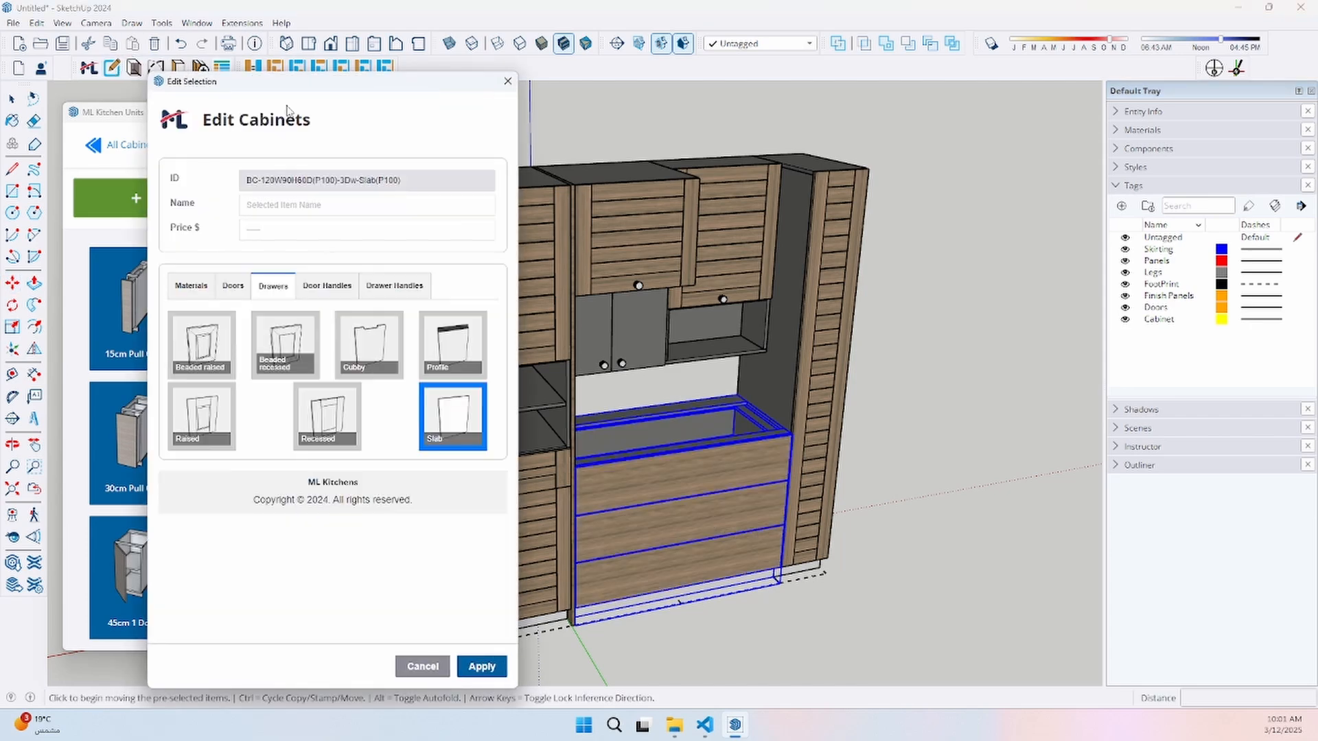
left_click(328, 416)
left_click(481, 664)
left_click(384, 287)
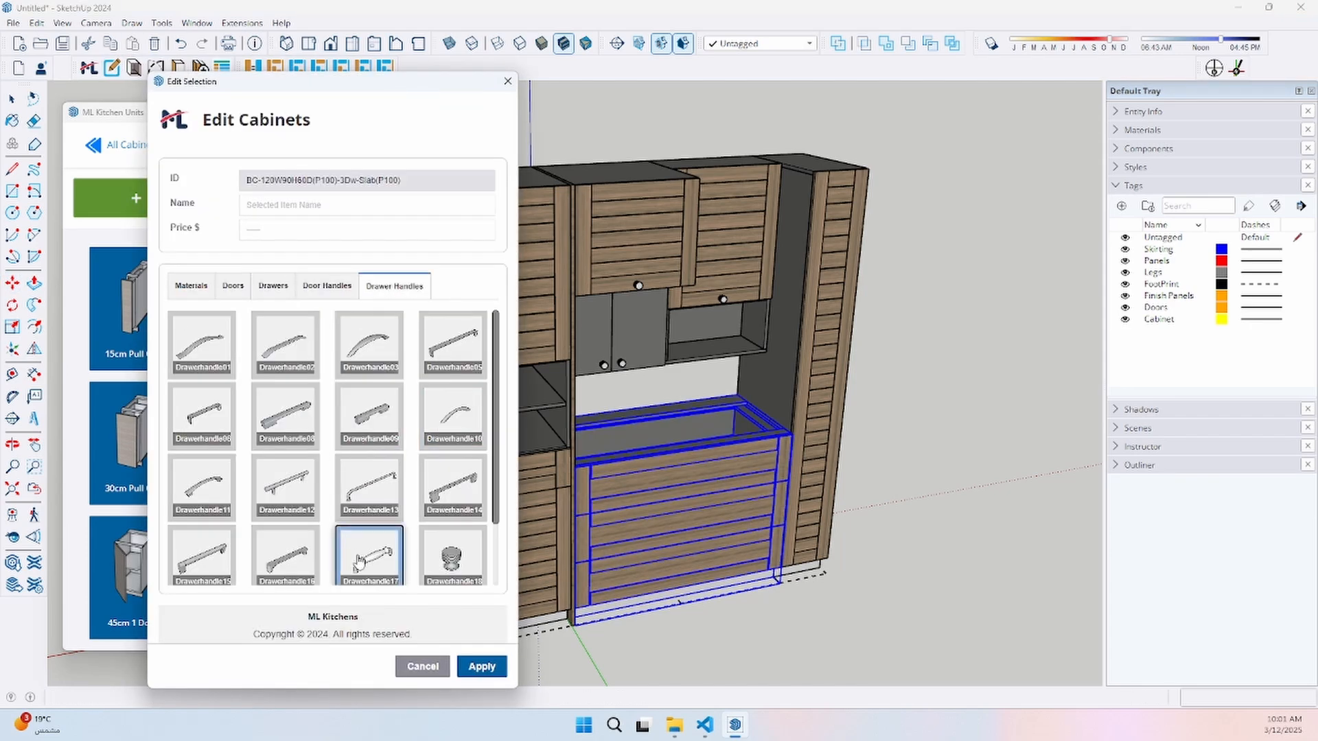
left_click(507, 82)
left_click(865, 436)
Select all cabinets, switch the selection to only the tall cabinets, and clear it
middle_click_drag(865, 435, 344, 312)
middle_click_drag(473, 341, 616, 241)
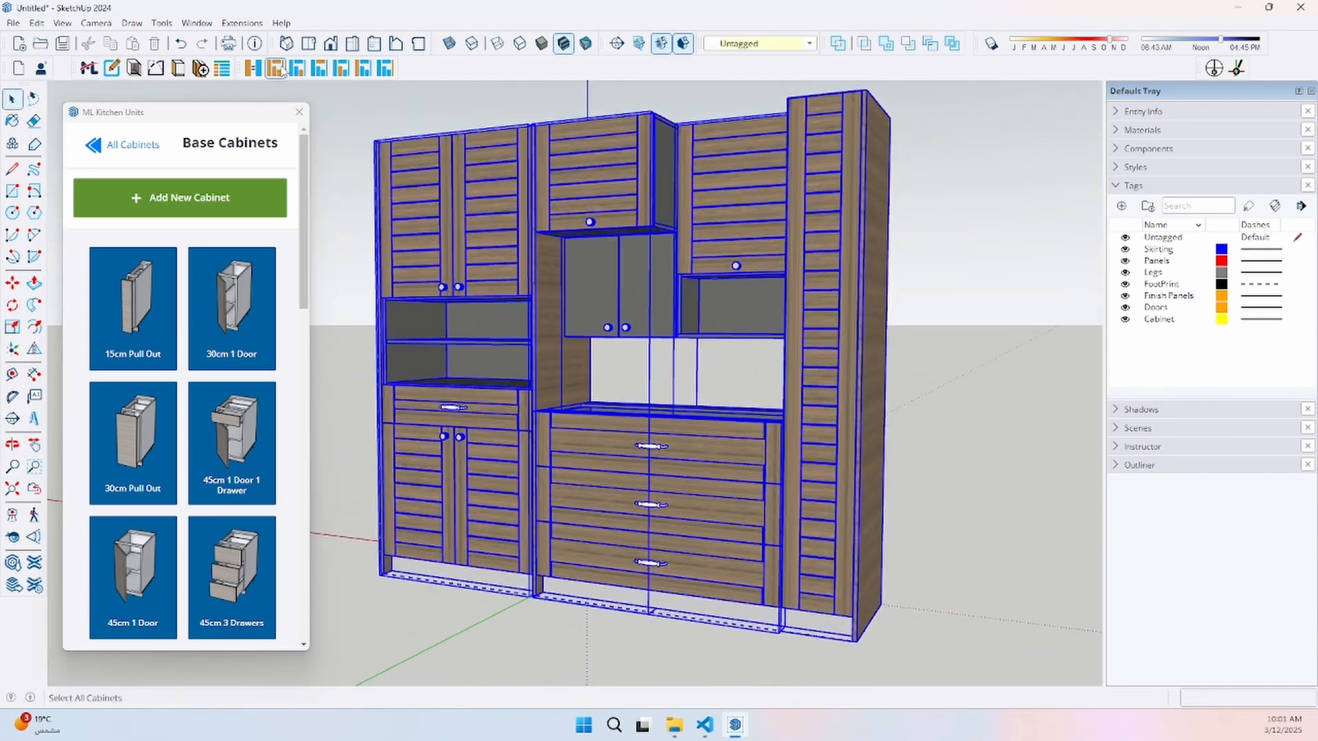
left_click(364, 70)
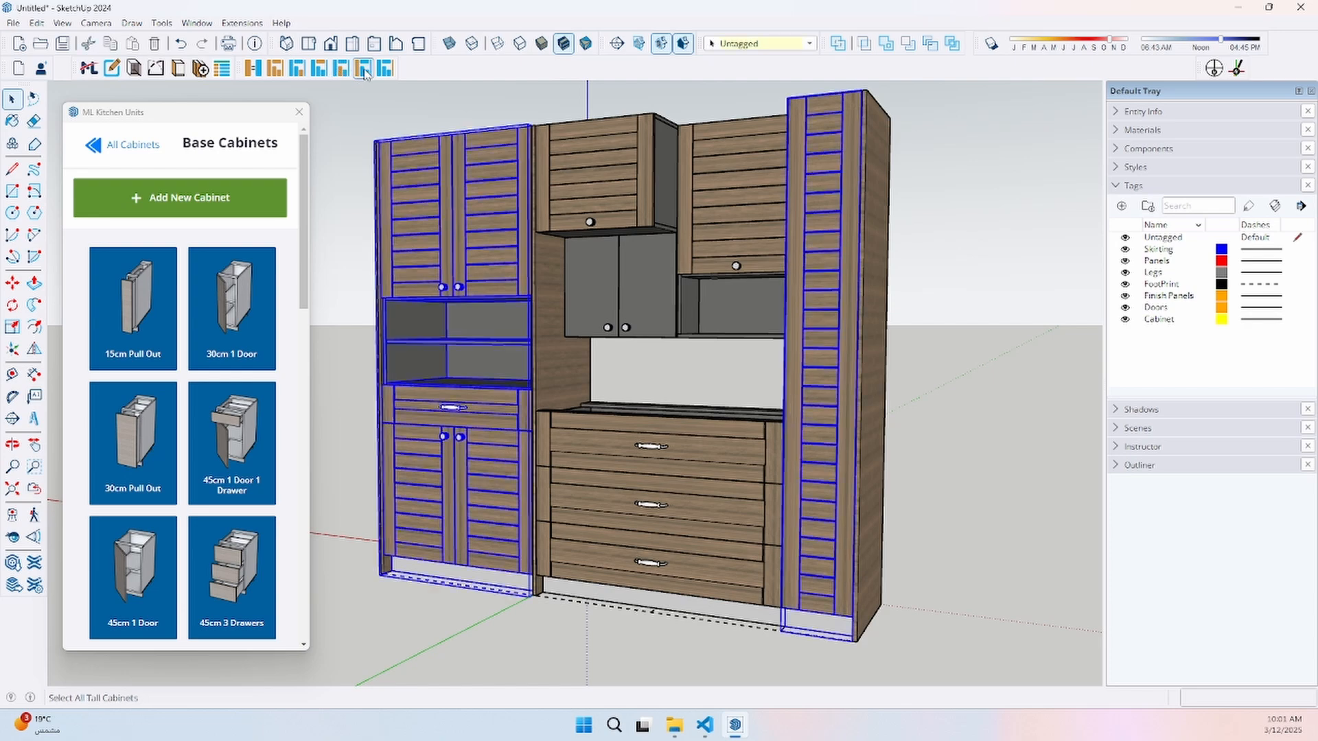
left_click(325, 172)
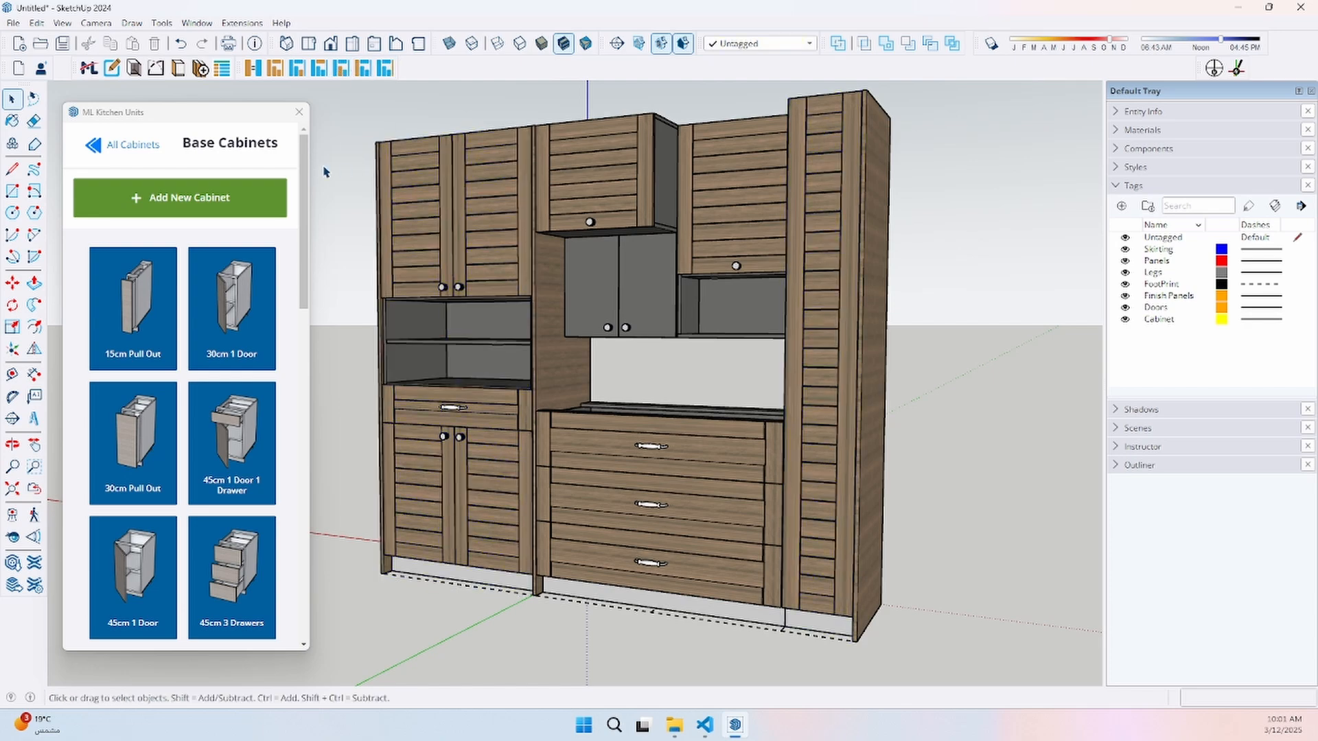
Generate the kitchen invoice, review its cabinet lines and totals, and close it
left_click(222, 68)
scroll(495, 383, "down", 5)
left_click_drag(1035, 583, 1033, 700)
scroll(882, 501, "up", 3)
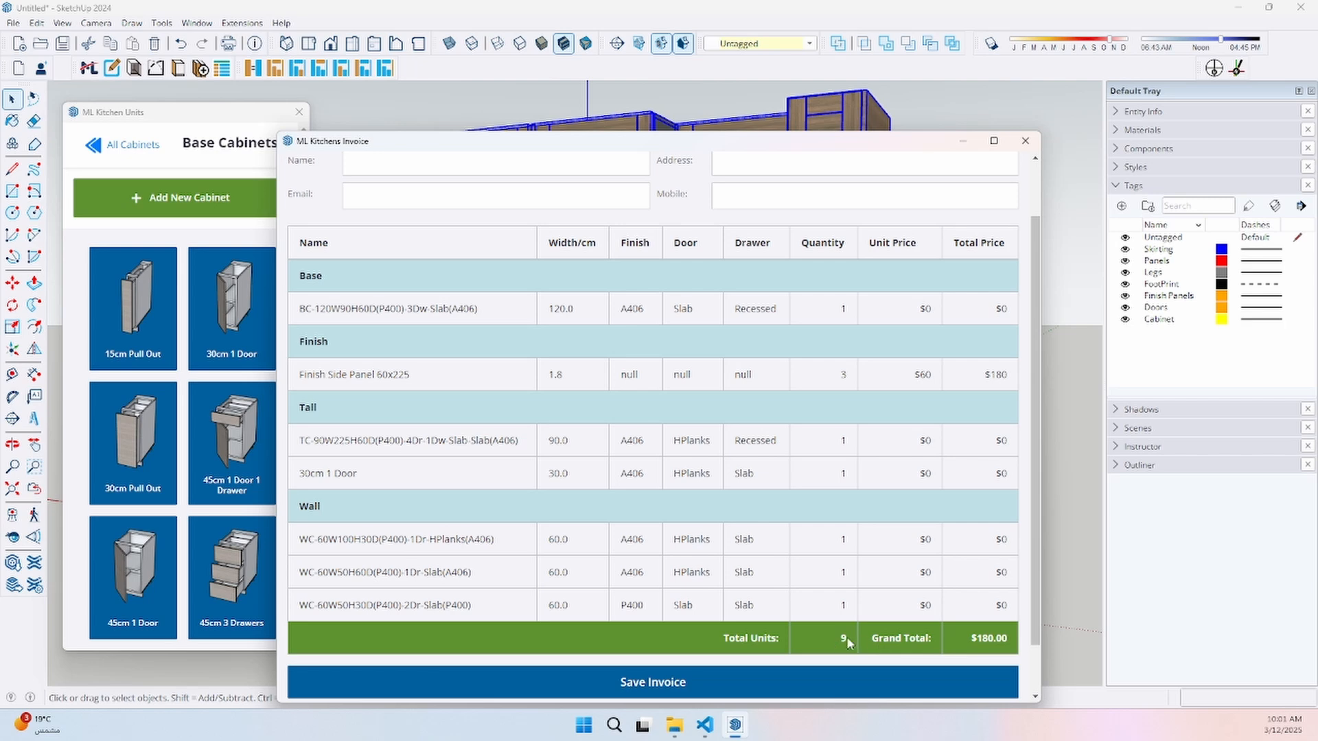
left_click(1026, 143)
left_click(961, 172)
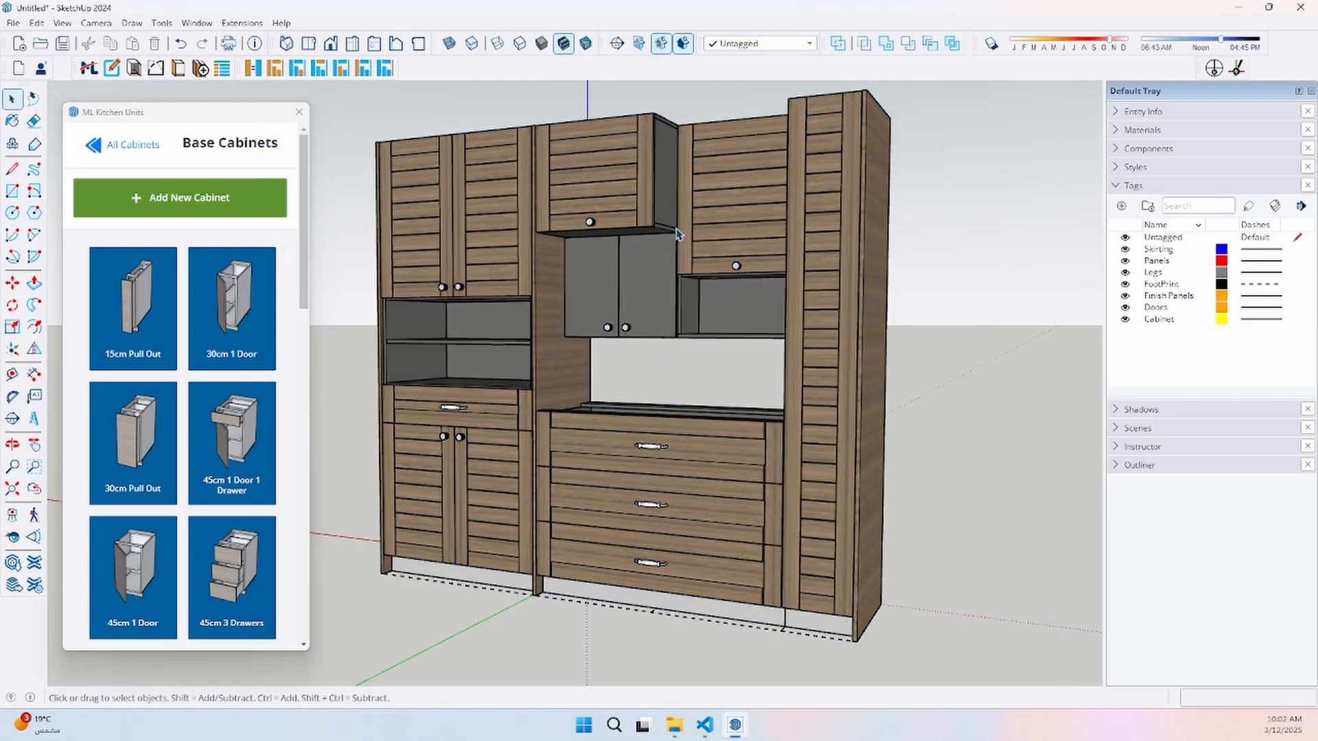
Set the price of the 60 cm deep upper wall cabinet to 60 dollars
left_click(605, 173)
left_click(112, 68)
left_click(279, 235)
type("60")
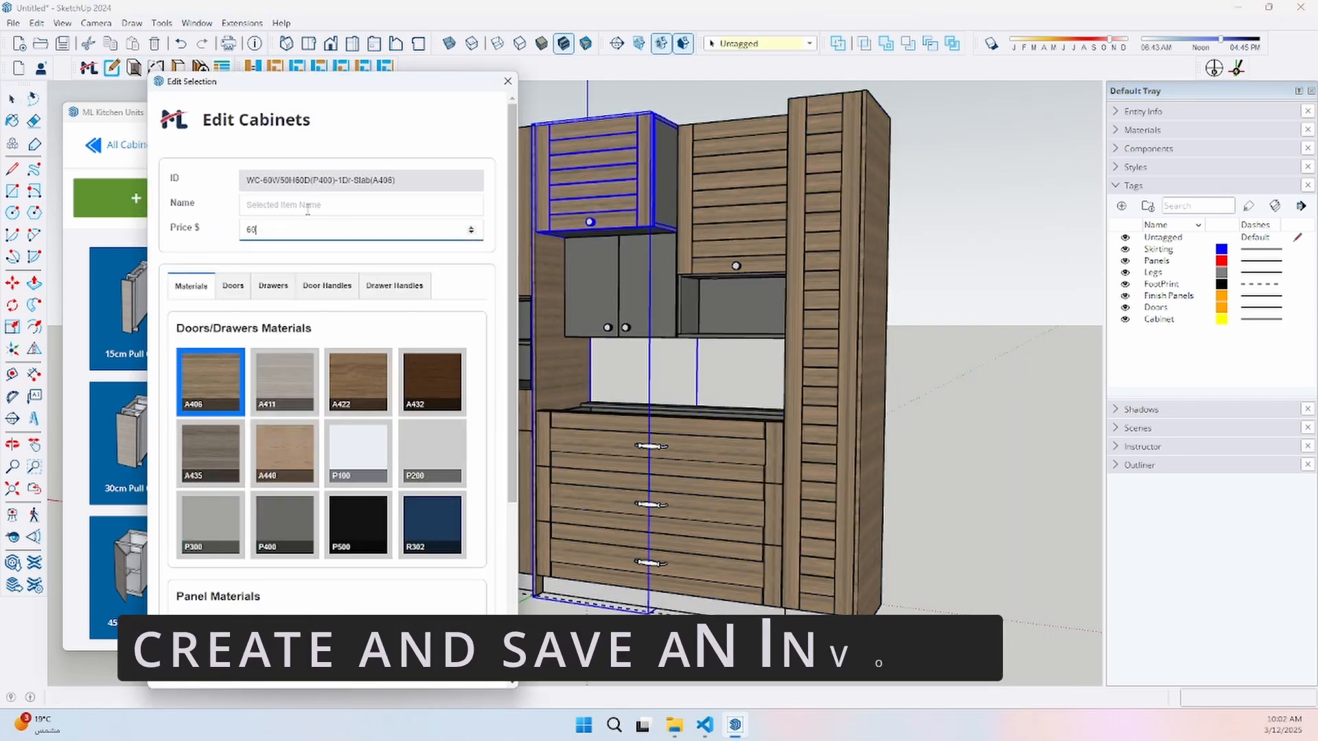
left_click(508, 81)
Enter prices for the lower double-door wall cabinet and the 100 cm high wall cabinet
left_click(618, 288)
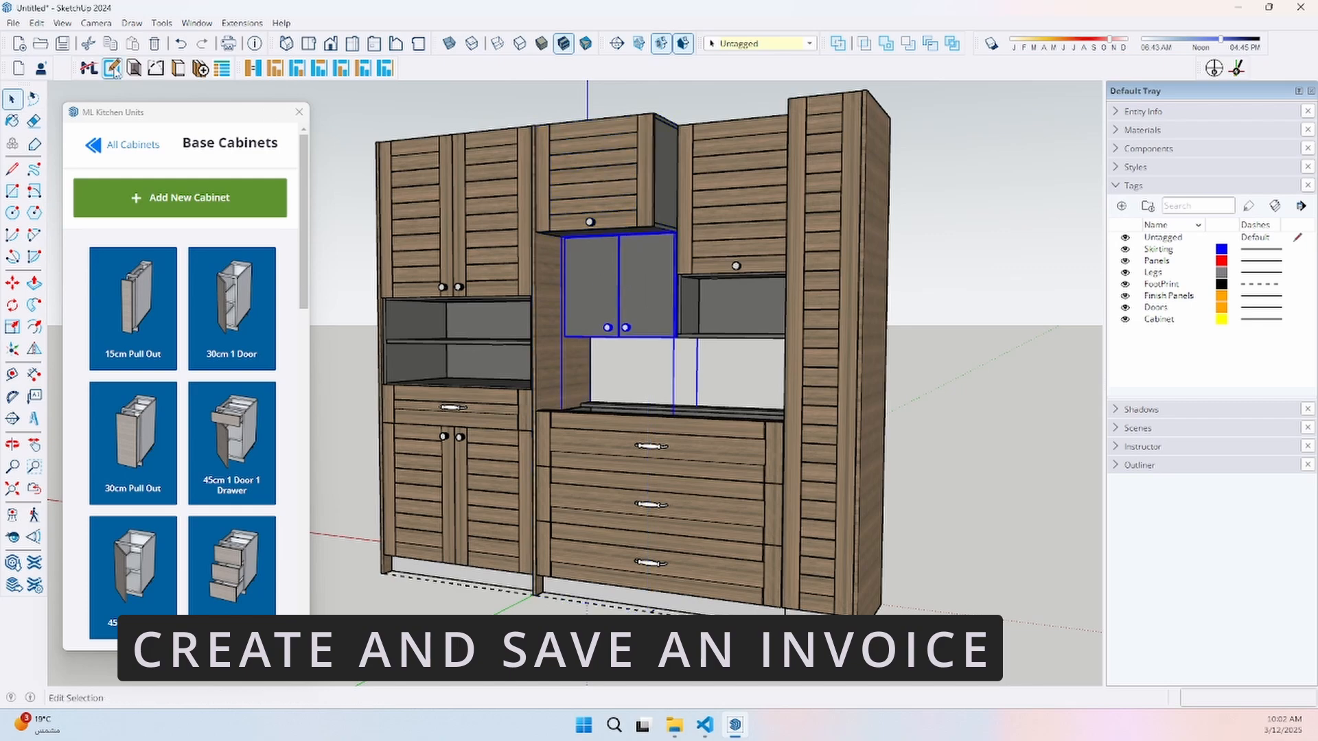
left_click(112, 68)
left_click(257, 230)
left_click(478, 674)
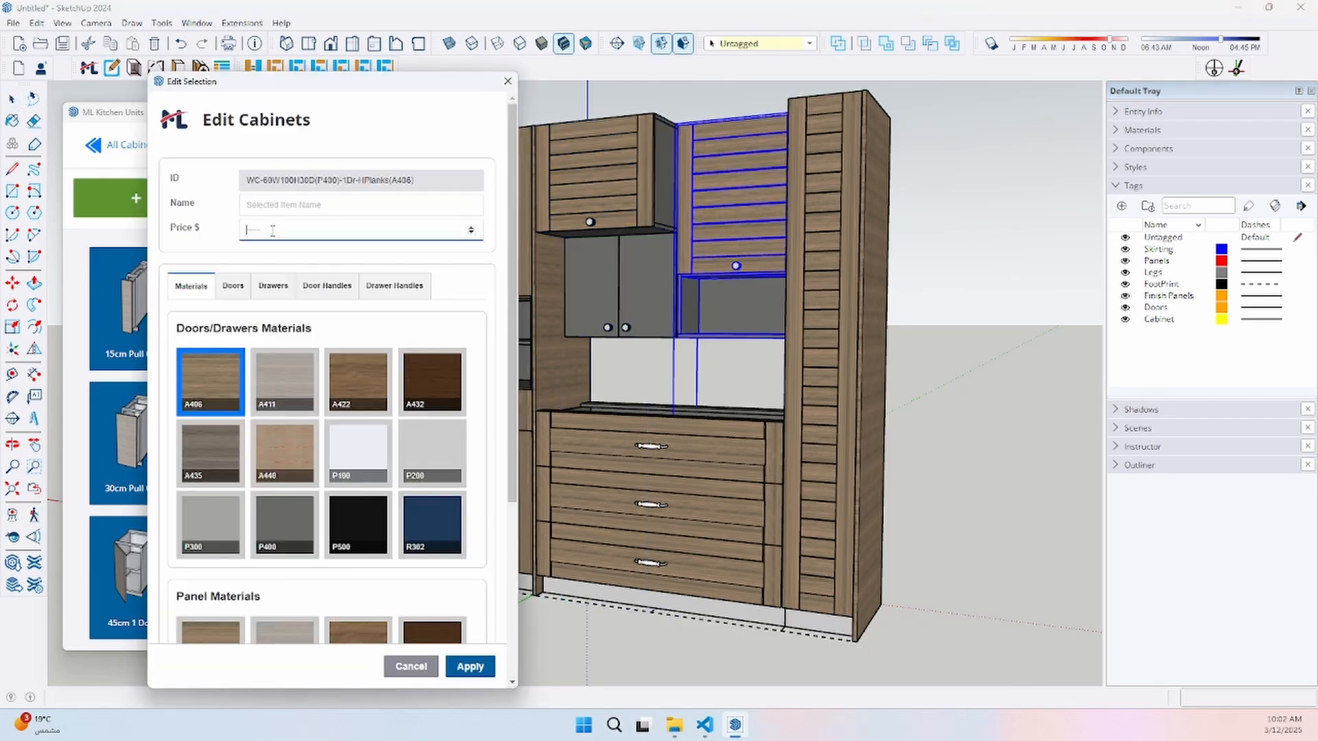
left_click(473, 671)
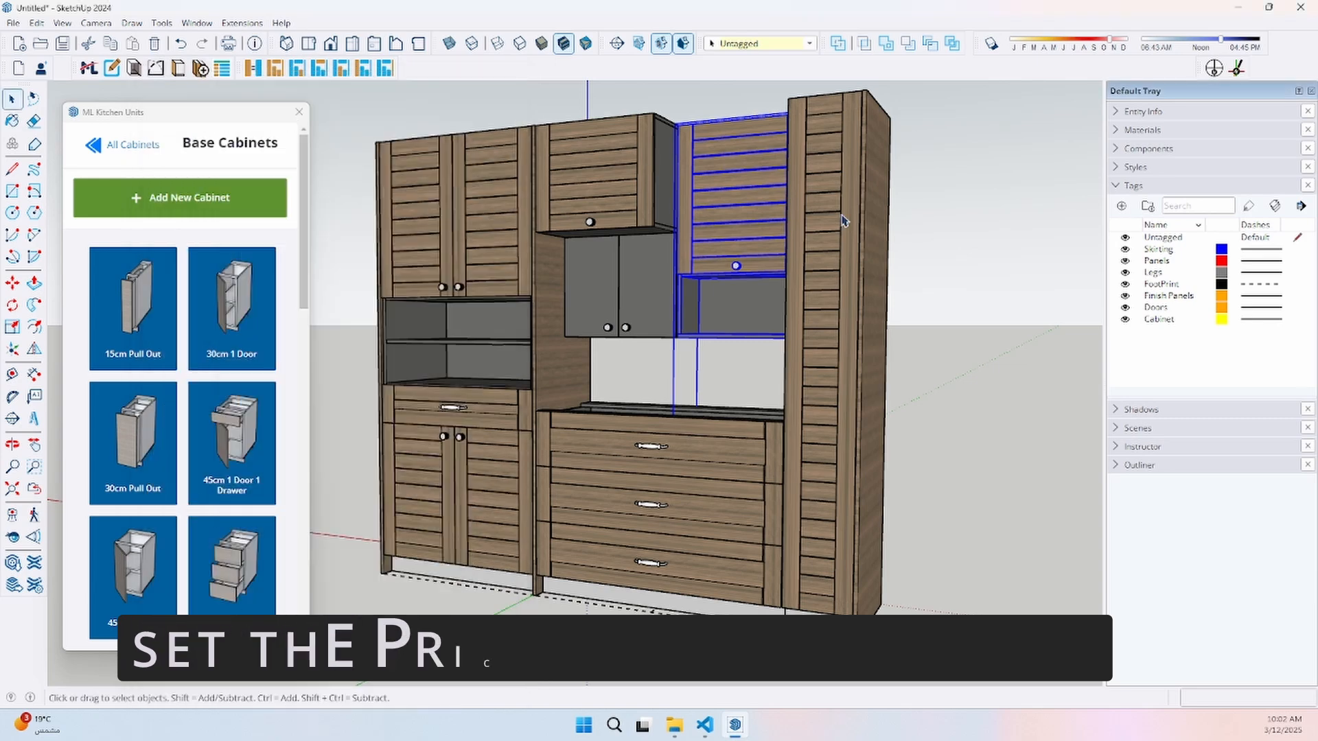
Set the price of the narrow 30 cm tall cabinet to 110 dollars and the three-drawer base cabinet to 120 dollars
left_click(844, 220)
left_click(112, 68)
left_click(261, 235)
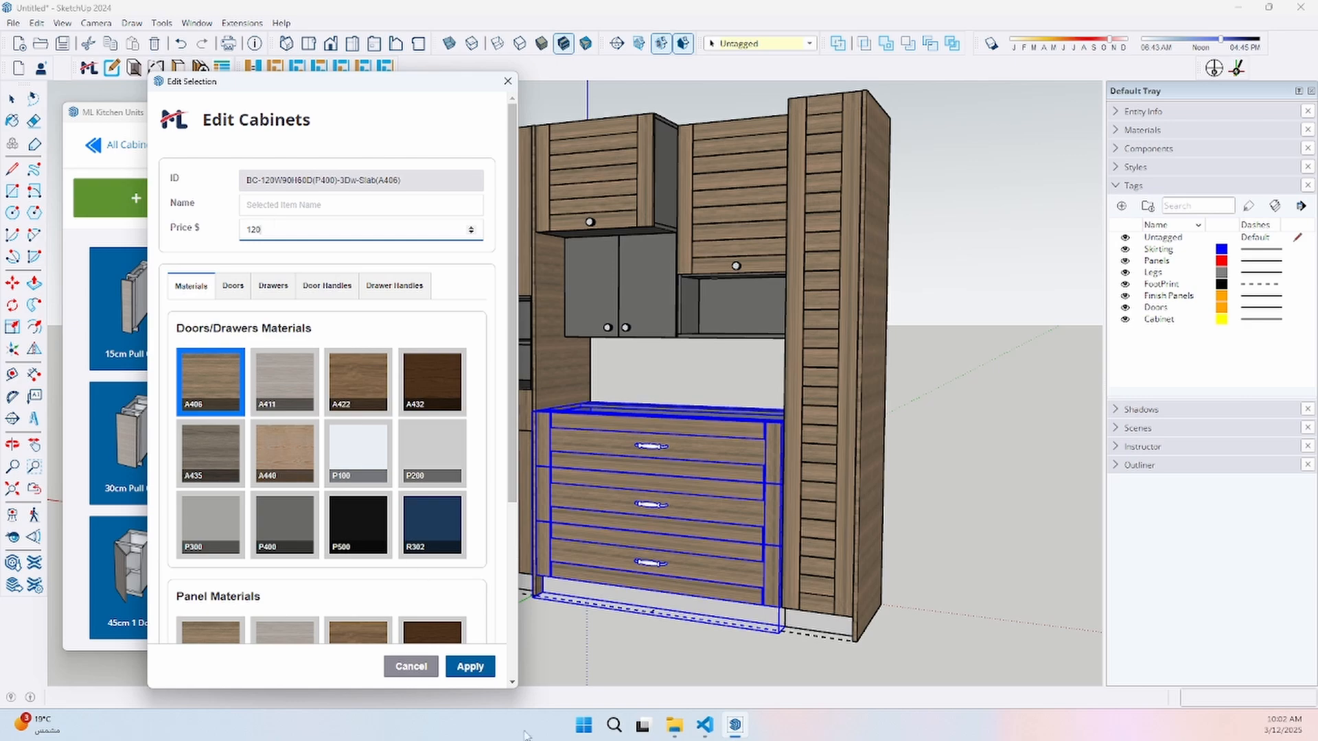
left_click(508, 81)
Generate the kitchen invoice, check its unit prices for a cabinet still lacking a price, and close it
left_click(222, 68)
scroll(848, 329, "down", 1)
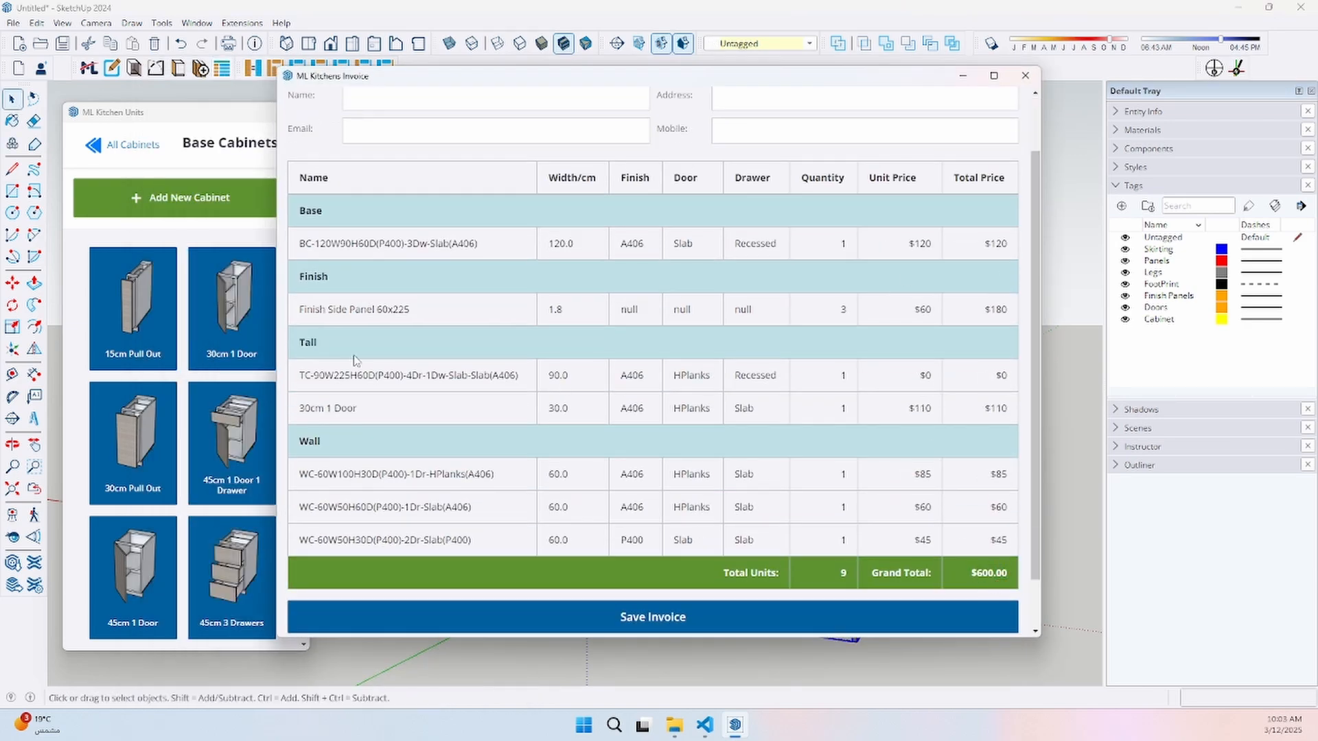
left_click(1026, 75)
Set the price of the 90 cm wide tall cabinet with four doors and one drawer to 250 dollars
left_click(479, 255)
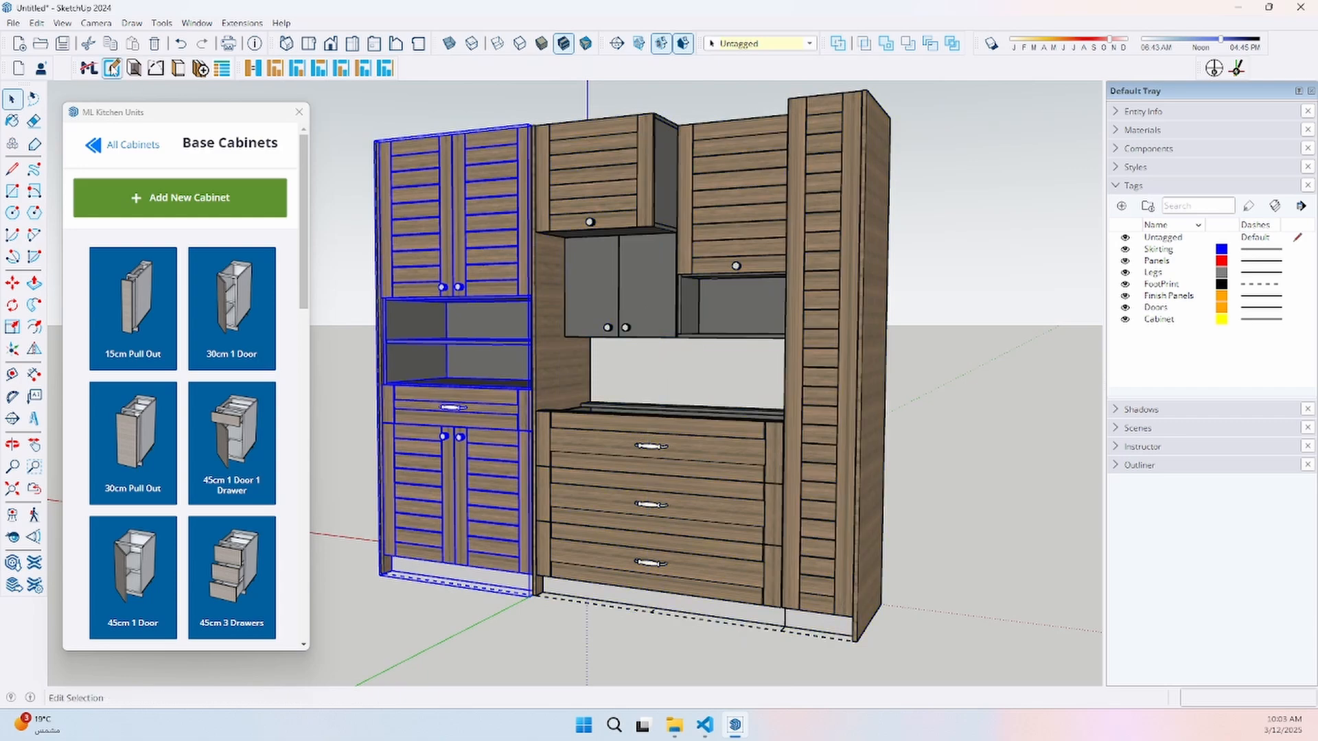
left_click(112, 68)
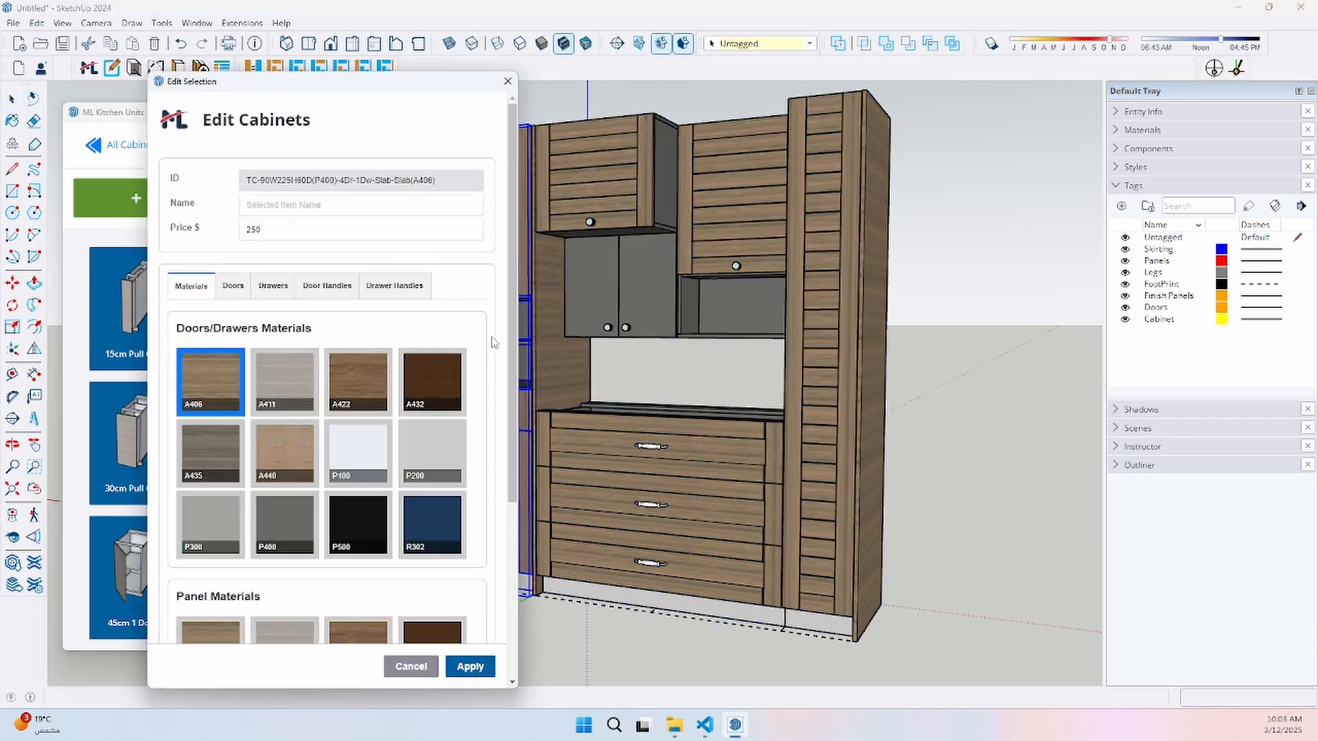
left_click(508, 81)
Generate the updated invoice, review the customer fields, cabinet prices and grand total, and close it
left_click(222, 68)
scroll(892, 480, "down", 1)
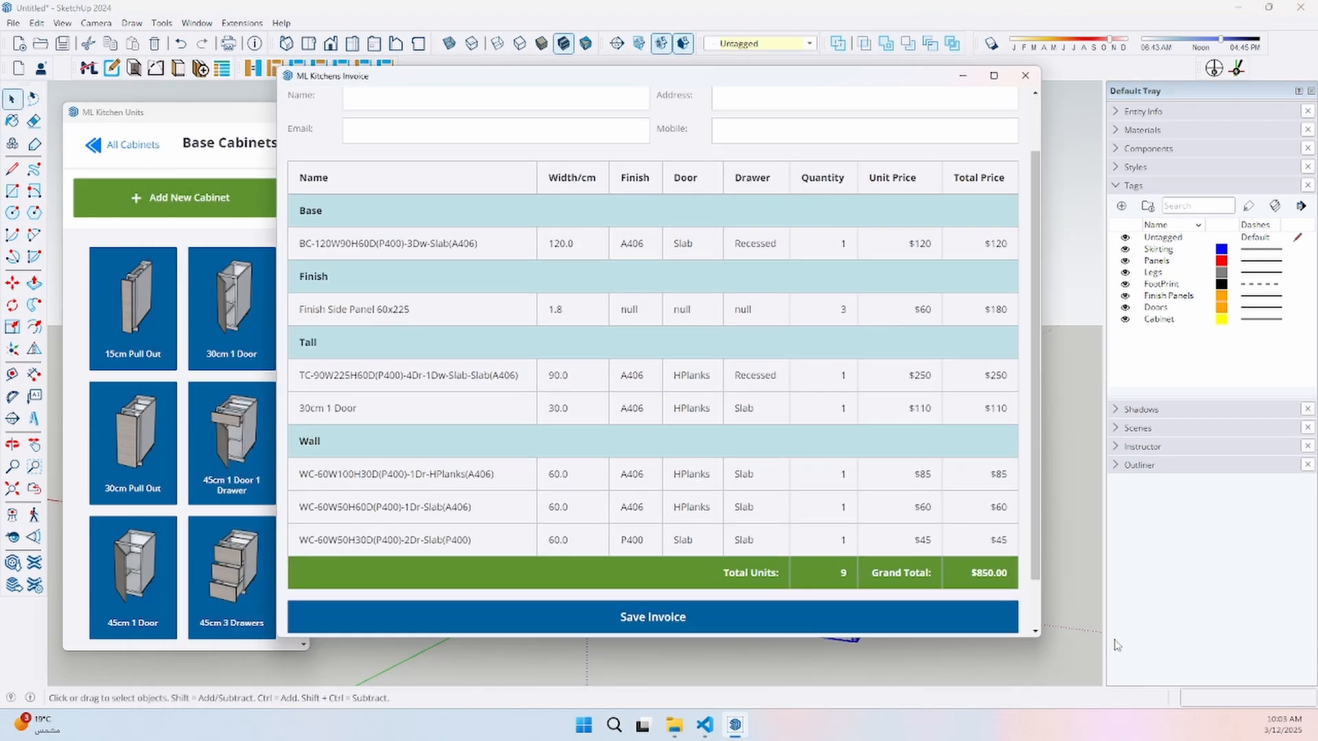
scroll(569, 365, "up", 1)
scroll(567, 366, "down", 1)
left_click(1025, 77)
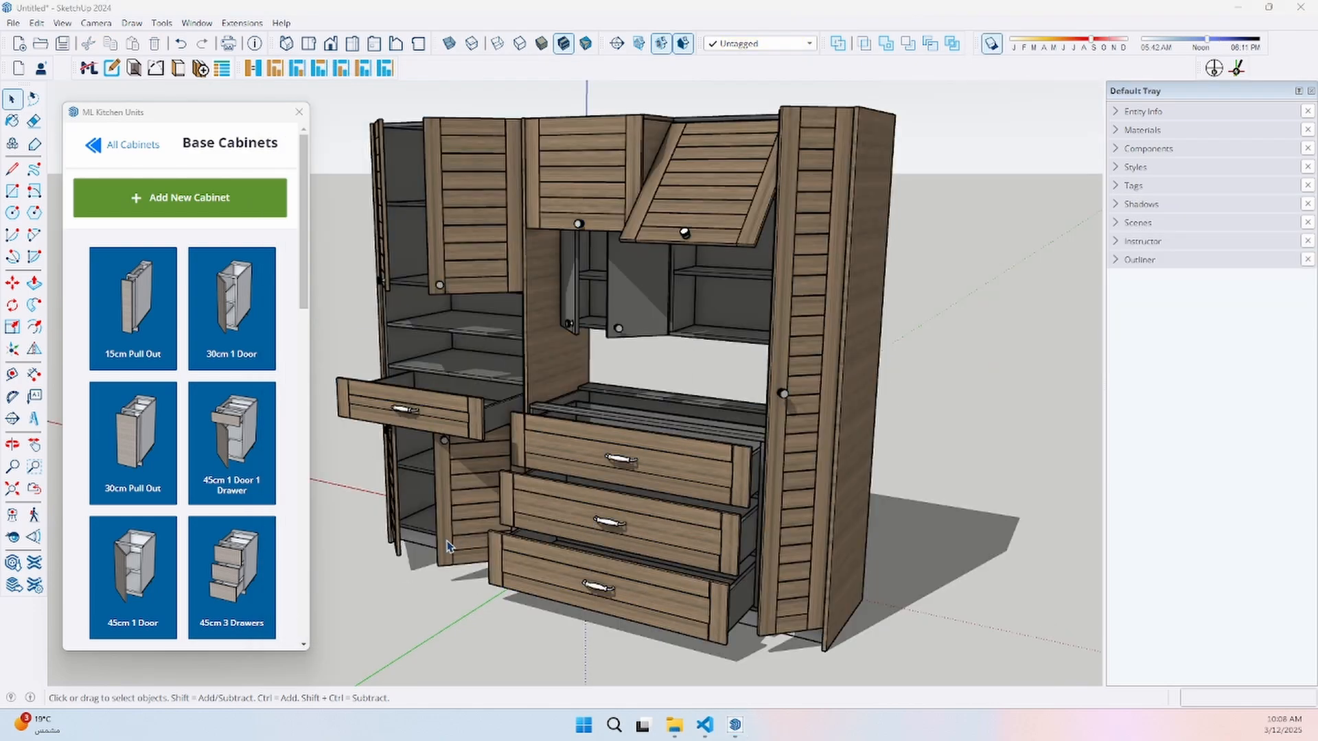
Examine the finished kitchen with its open doors and drawers from the front, both sides, the back, below and above
middle_click_drag(443, 547, 485, 541)
left_click_drag(485, 541, 888, 514)
key("space")
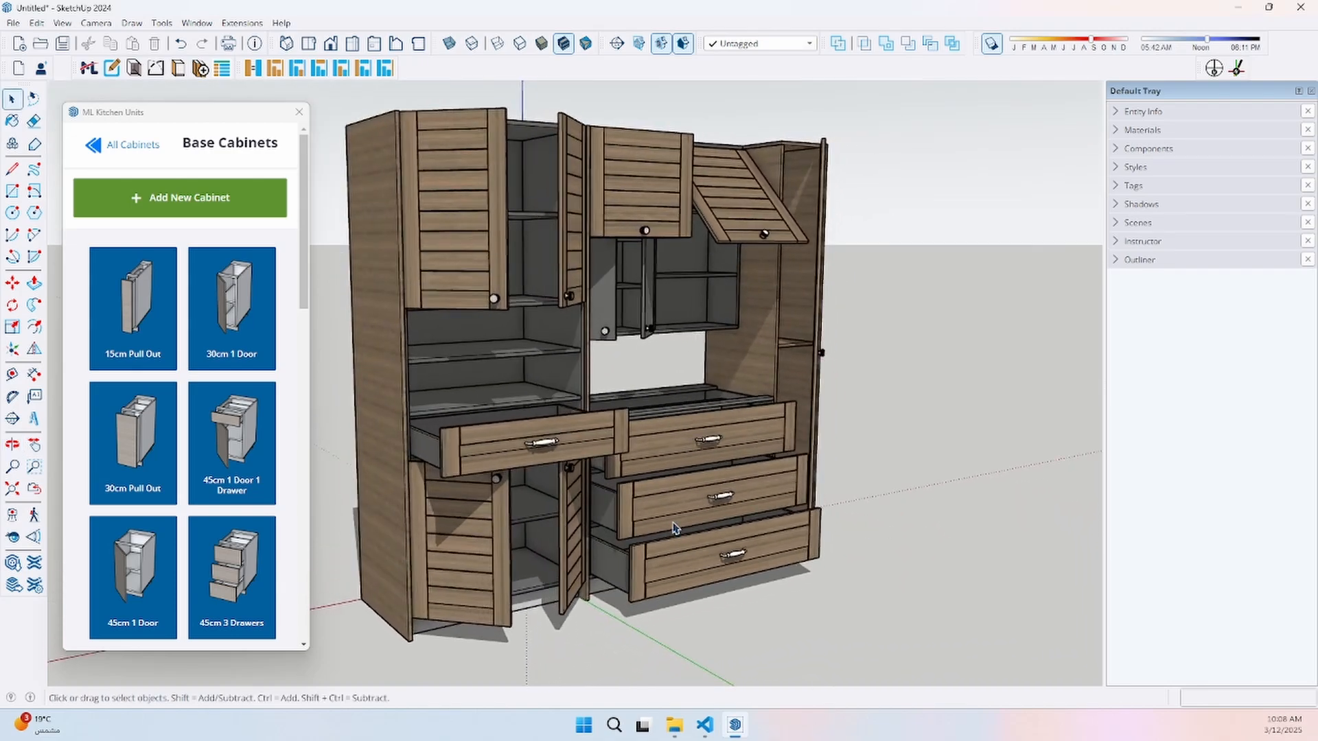
left_click_drag(483, 484, 955, 508)
key("space")
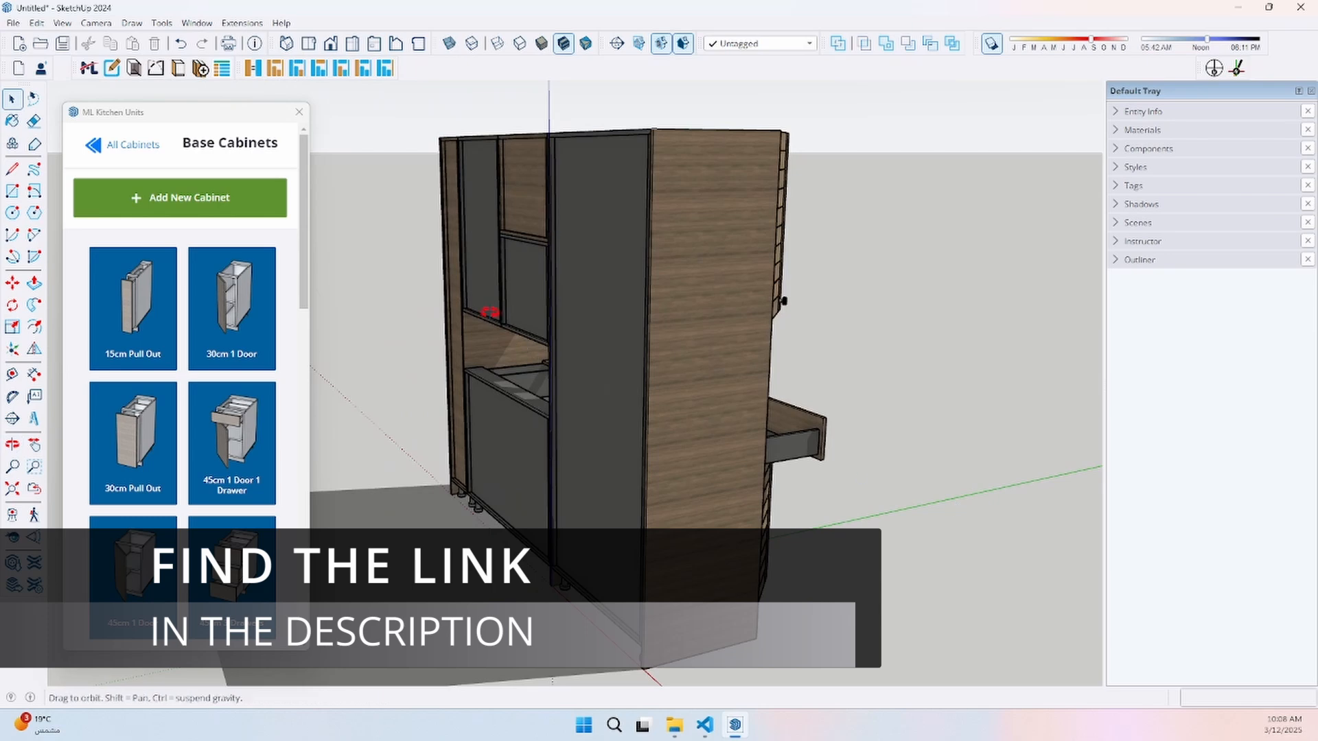
left_click_drag(489, 312, 844, 369)
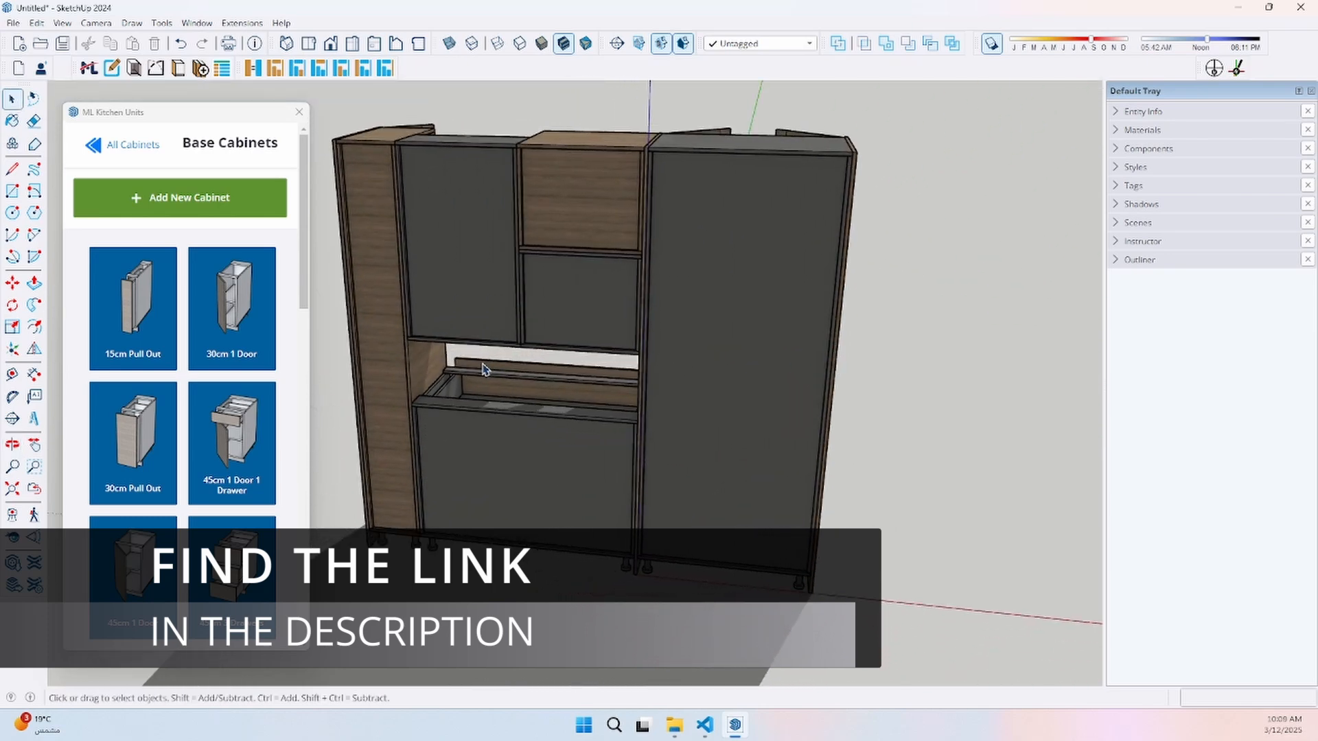
left_click_drag(431, 385, 950, 418)
key("space")
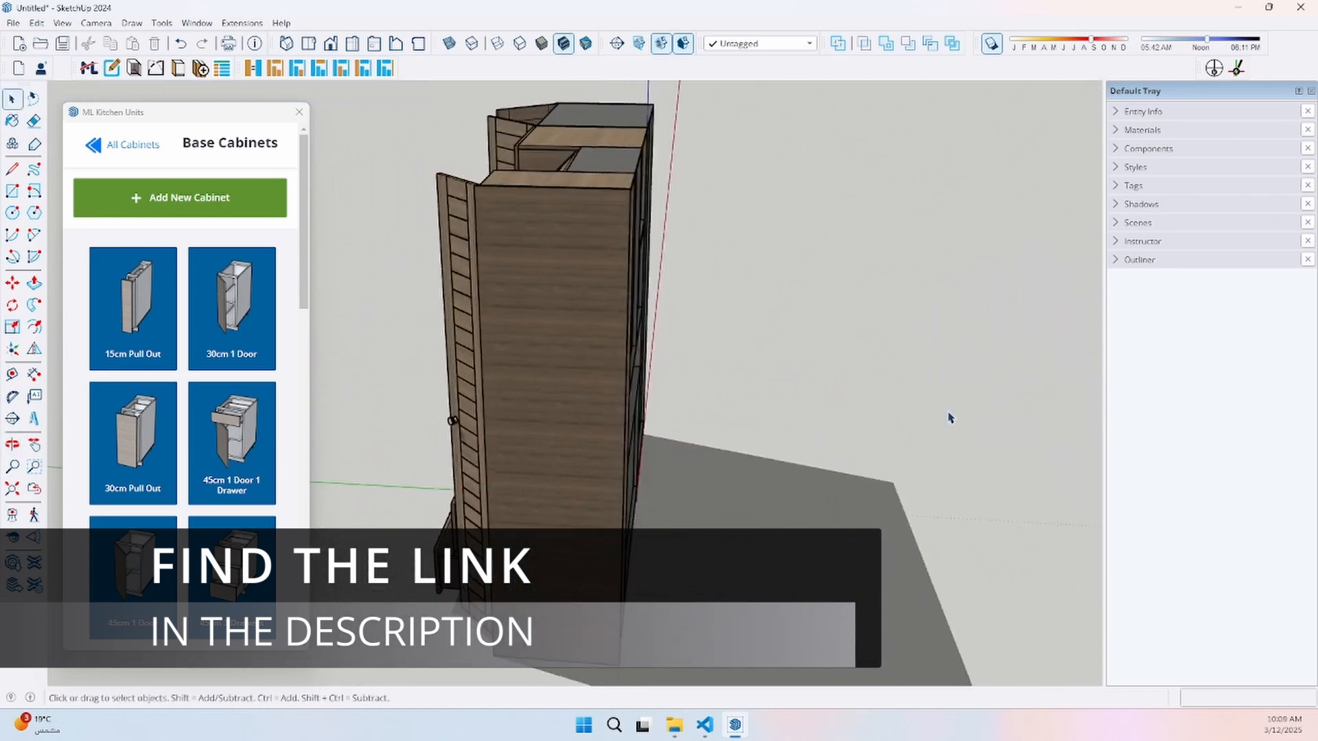
left_click_drag(577, 390, 966, 261)
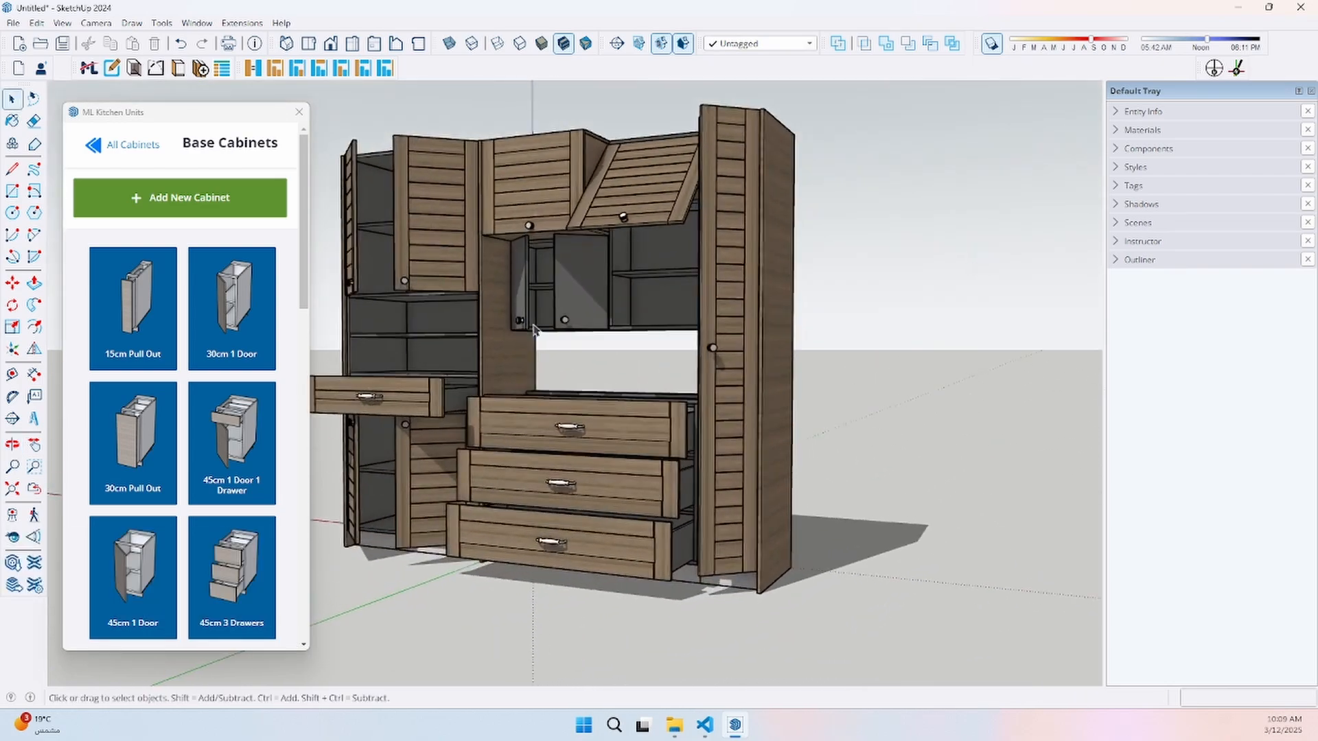
left_click_drag(410, 315, 597, 259)
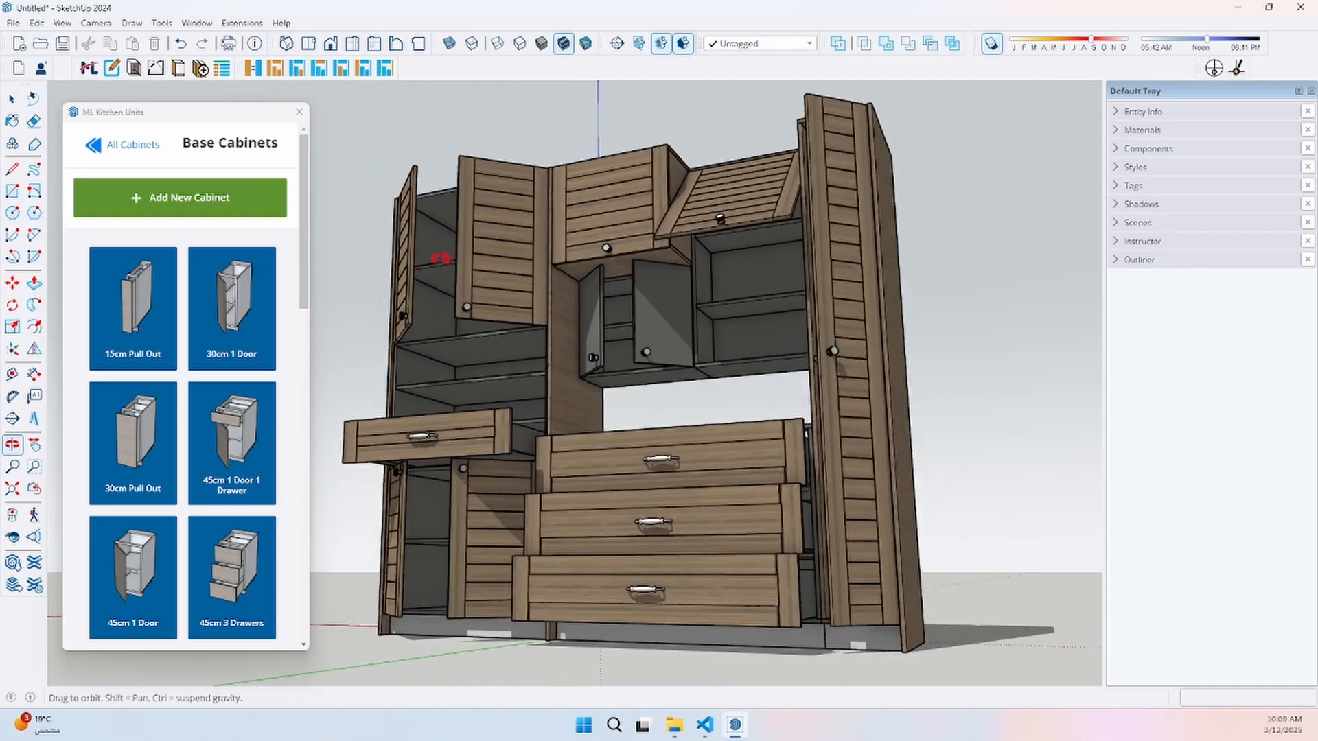
left_click_drag(440, 258, 437, 506)
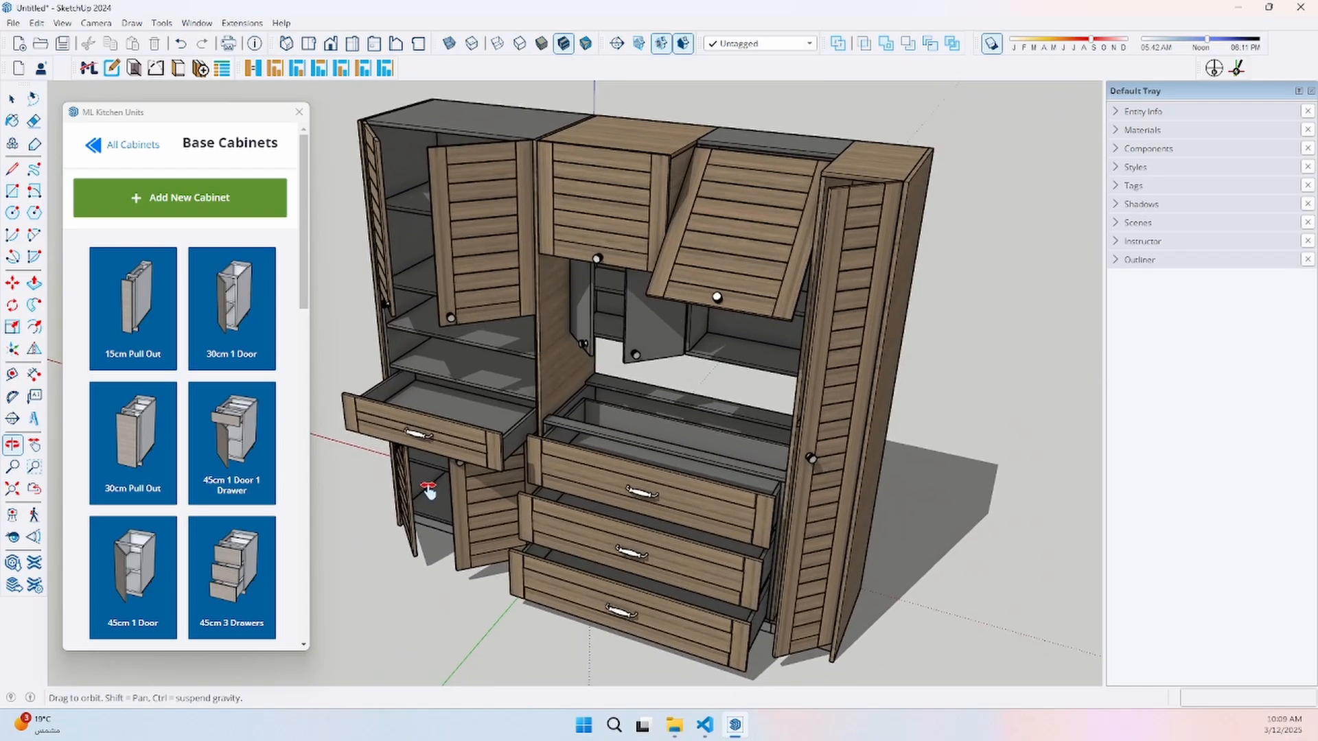